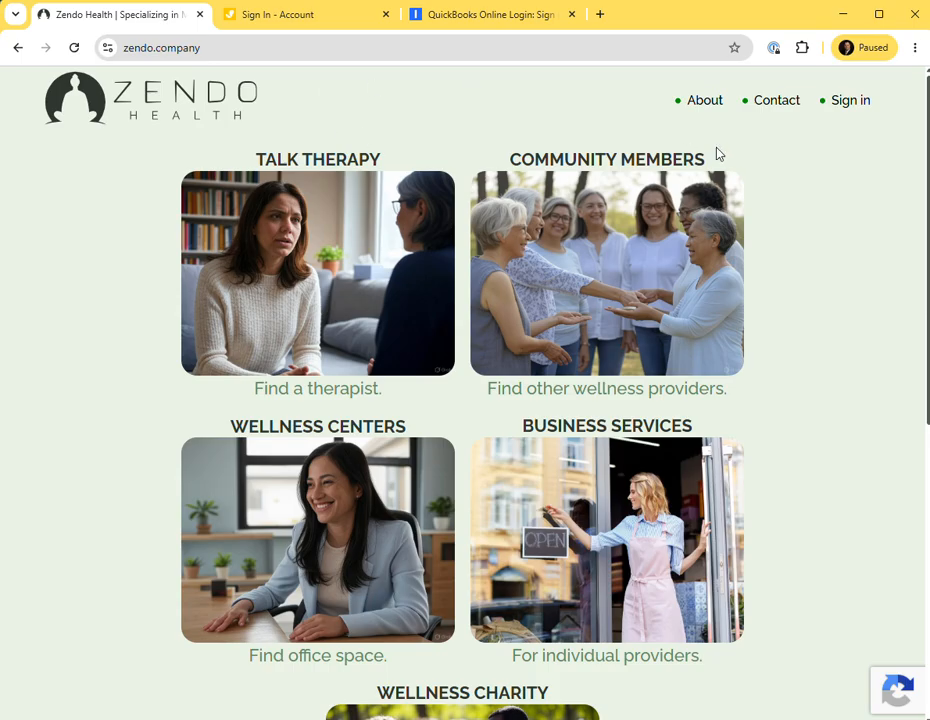
Sign in to the Zendo company administration site with the Microsoft work account.
{"action": "left_click", "coordinate": [851, 106]}
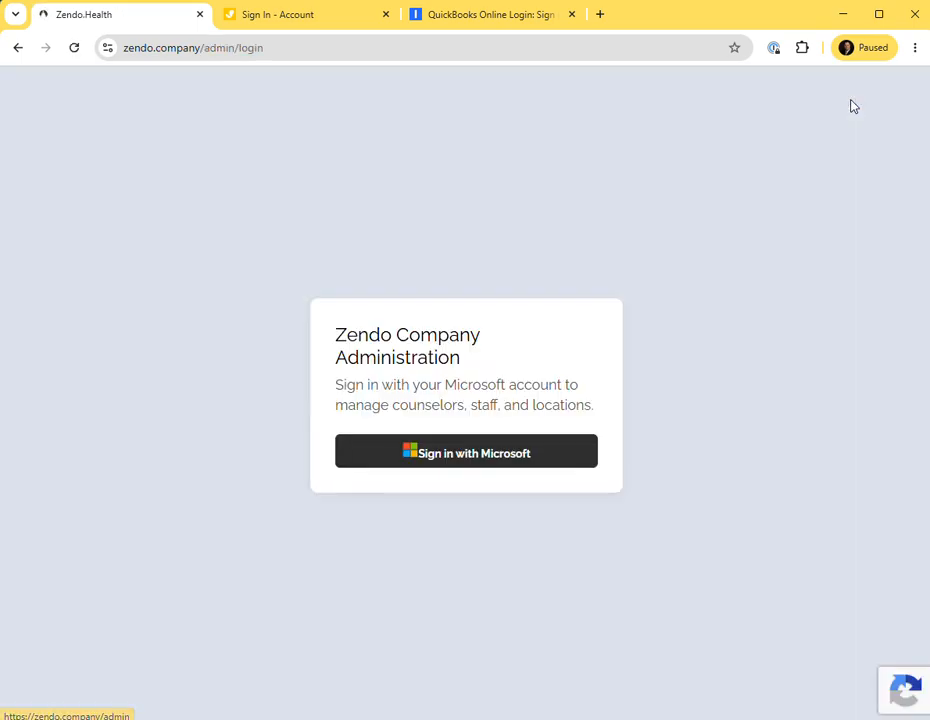
{"action": "left_click", "coordinate": [448, 454]}
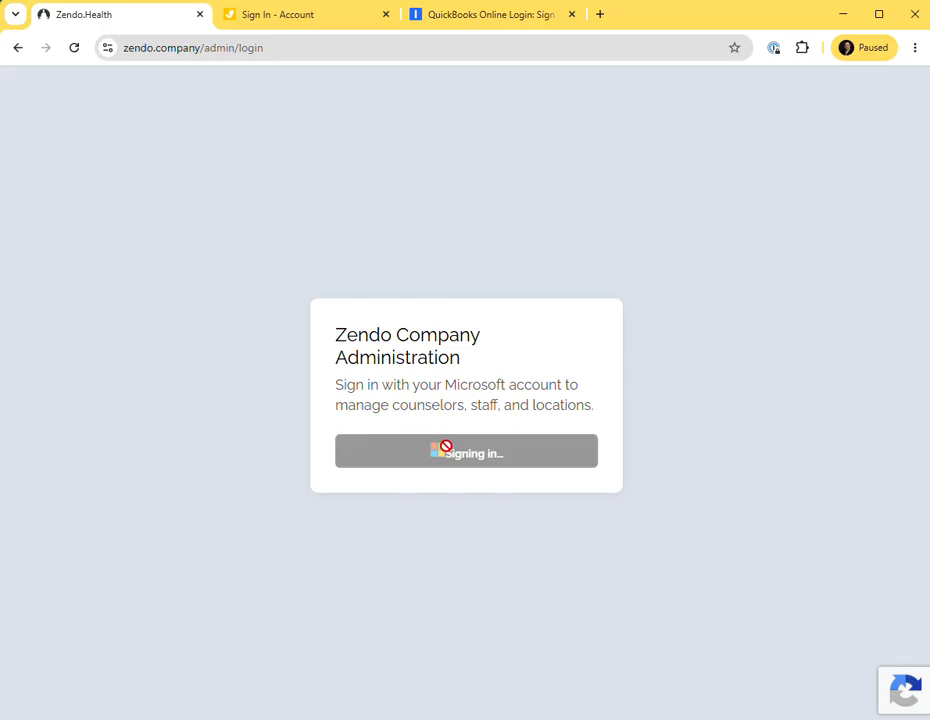
{"action": "left_click_drag", "start_coordinate": [780, 180], "coordinate": [519, 156]}
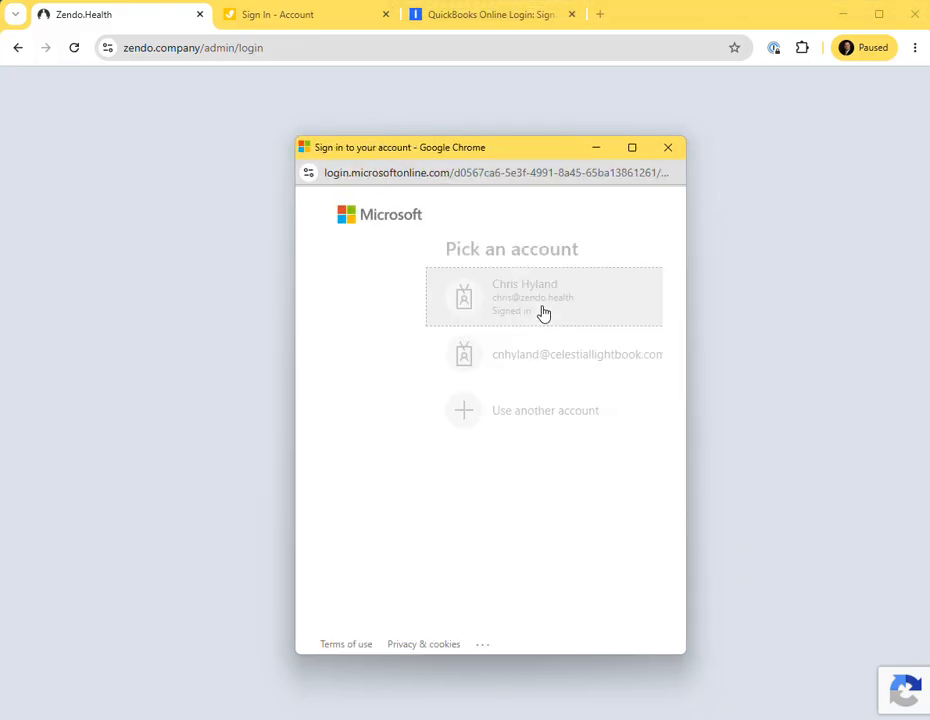
{"action": "left_click", "coordinate": [461, 307]}
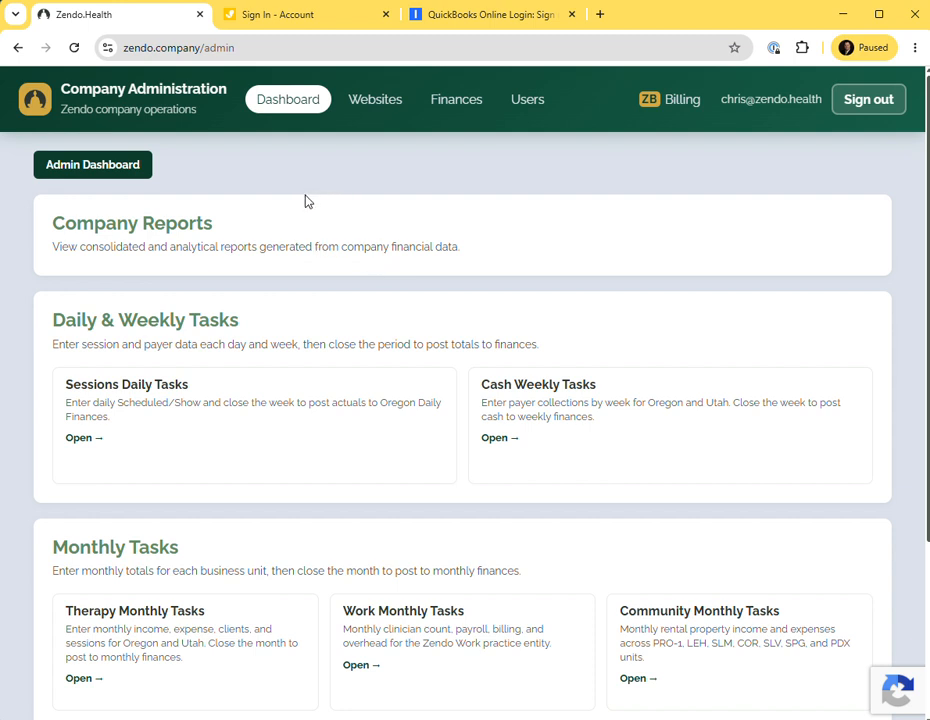
Look over the admin dashboard sections and open the Websites administration area.
{"action": "scroll", "coordinate": [309, 203], "scroll_direction": "down", "scroll_amount": 3}
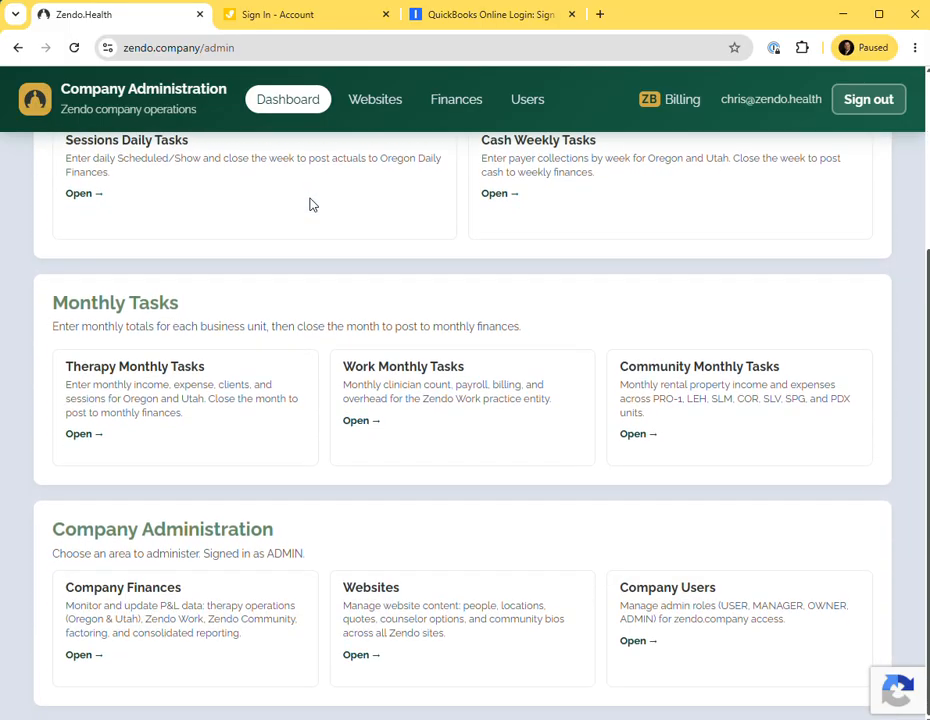
{"action": "scroll", "coordinate": [311, 205], "scroll_direction": "up", "scroll_amount": 2}
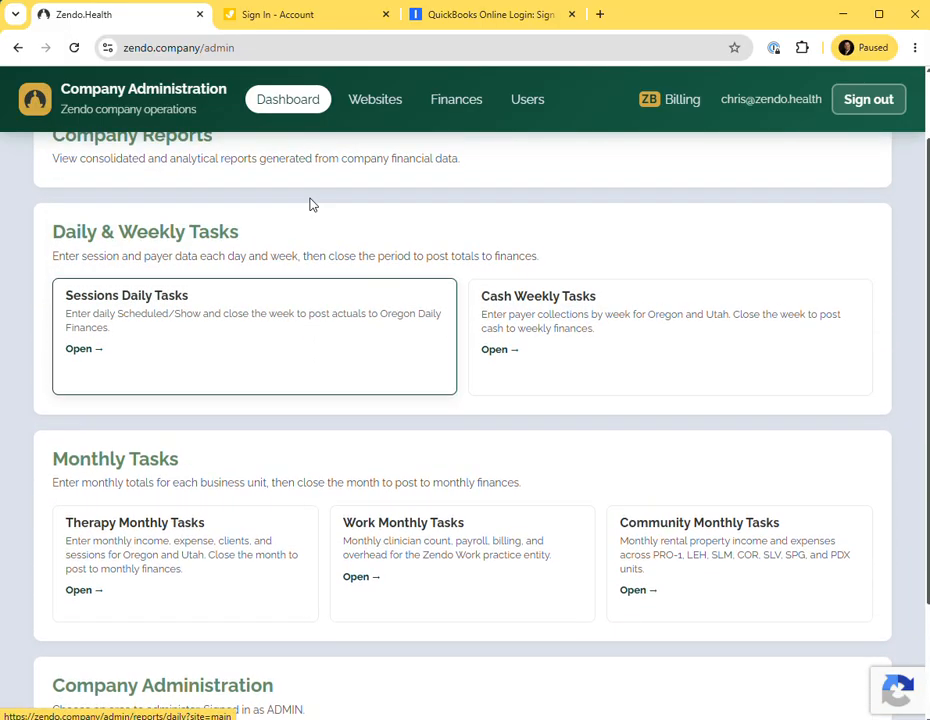
{"action": "scroll", "coordinate": [310, 205], "scroll_direction": "down", "scroll_amount": 2}
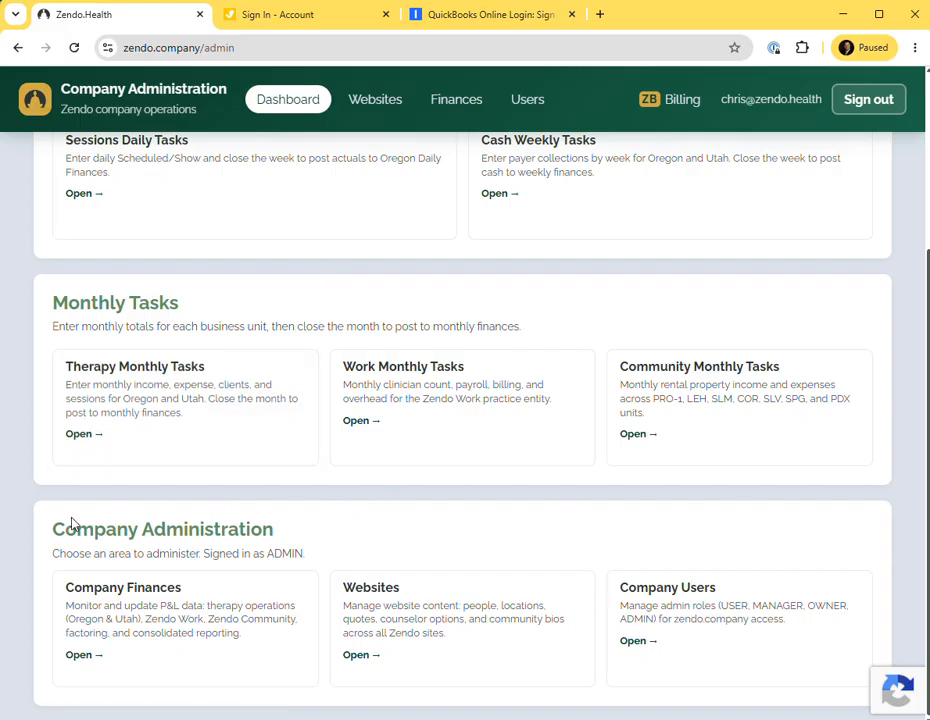
{"action": "left_click_drag", "start_coordinate": [56, 531], "coordinate": [330, 546]}
{"action": "left_click", "coordinate": [390, 531]}
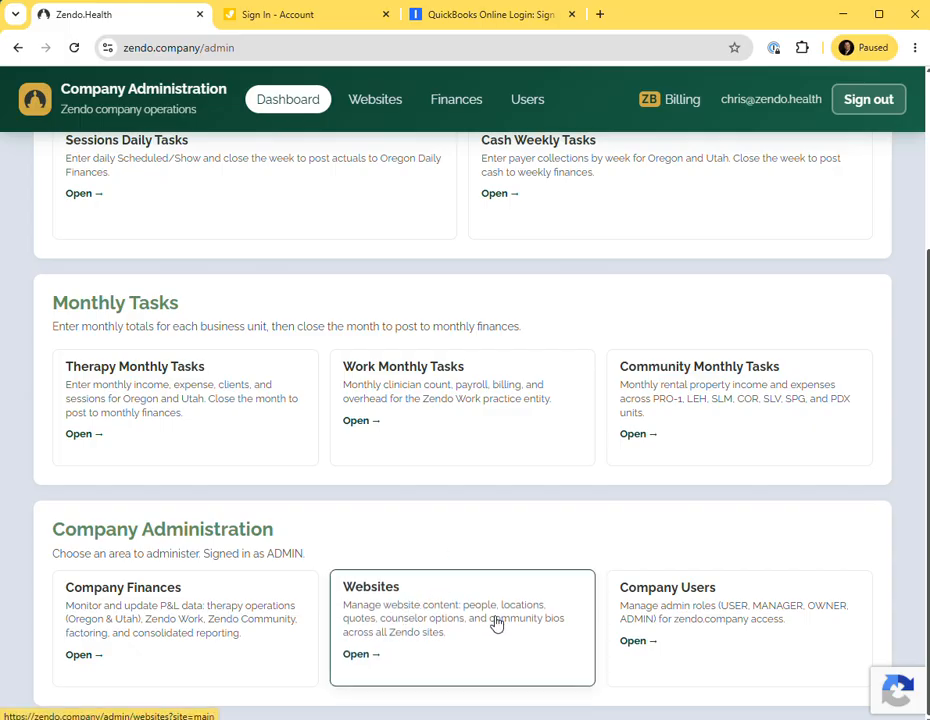
{"action": "left_click", "coordinate": [419, 610]}
{"action": "scroll", "coordinate": [409, 436], "scroll_direction": "up", "scroll_amount": 3}
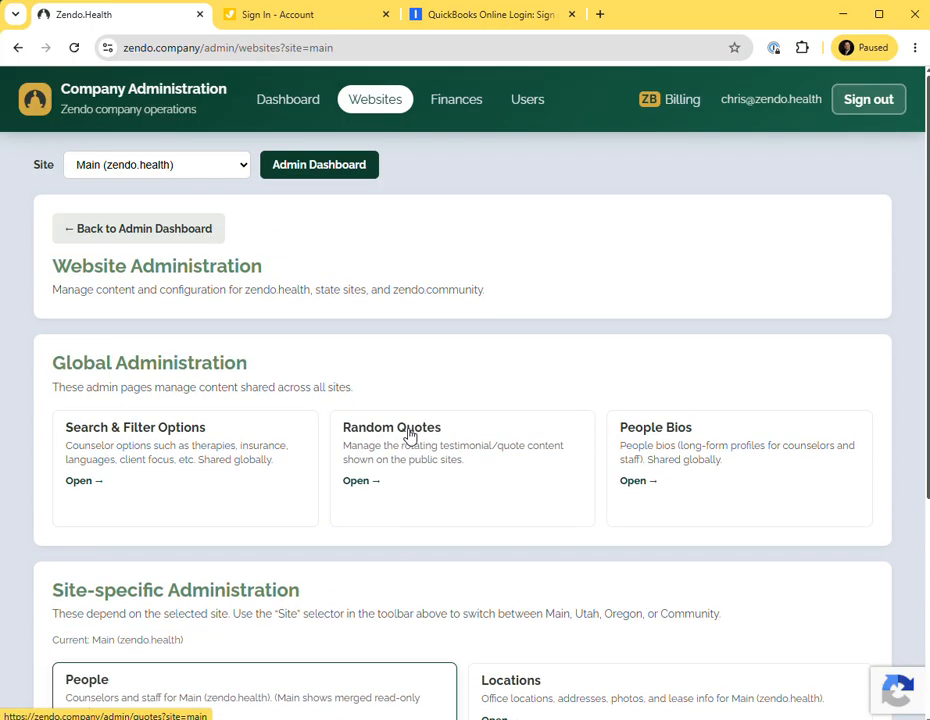
Open Search & Filter Options and review the shared counselor option lists.
{"action": "mouse_move", "coordinate": [55, 259]}
{"action": "left_mouse_down"}
{"action": "mouse_move", "coordinate": [314, 283]}
{"action": "mouse_move", "coordinate": [284, 270]}
{"action": "left_mouse_up"}
{"action": "left_click", "coordinate": [379, 263]}
{"action": "scroll", "coordinate": [380, 263], "scroll_direction": "down", "scroll_amount": 2}
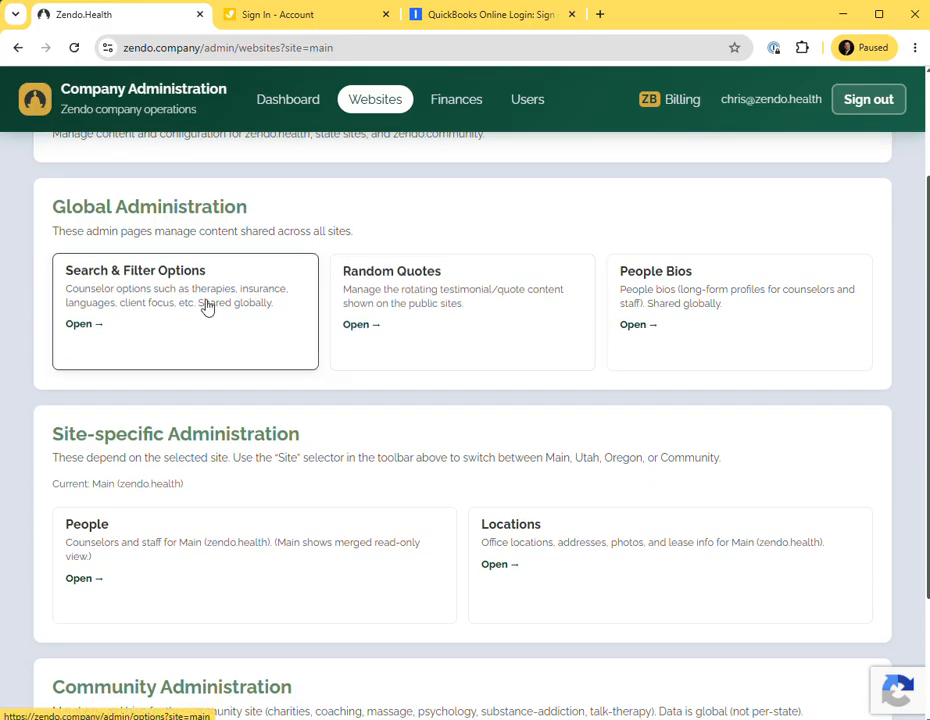
{"action": "left_click", "coordinate": [166, 316]}
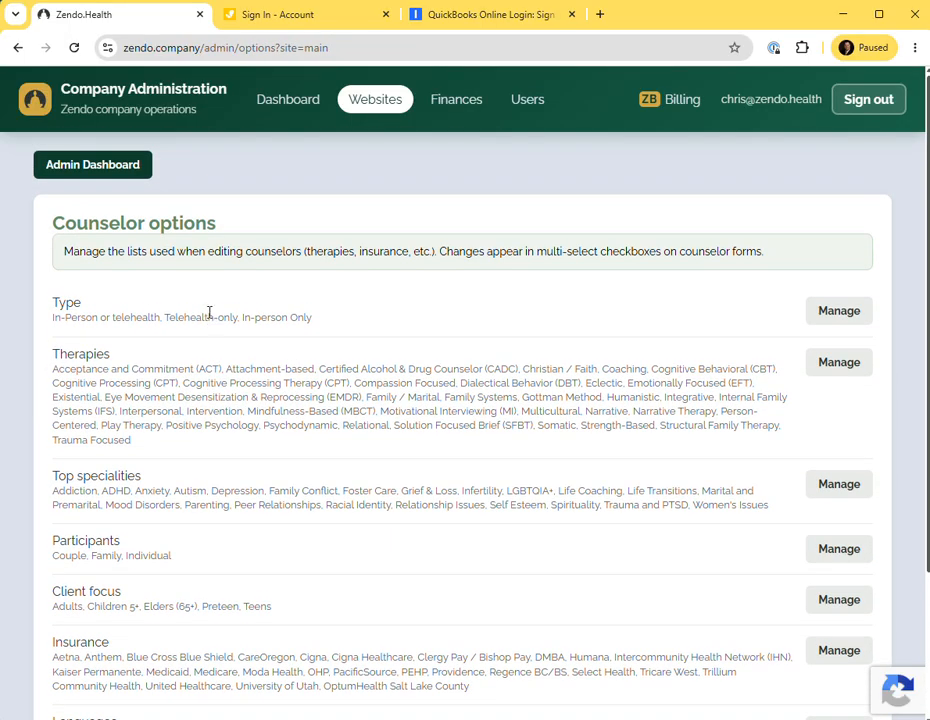
{"action": "scroll", "coordinate": [209, 315], "scroll_direction": "down", "scroll_amount": 2}
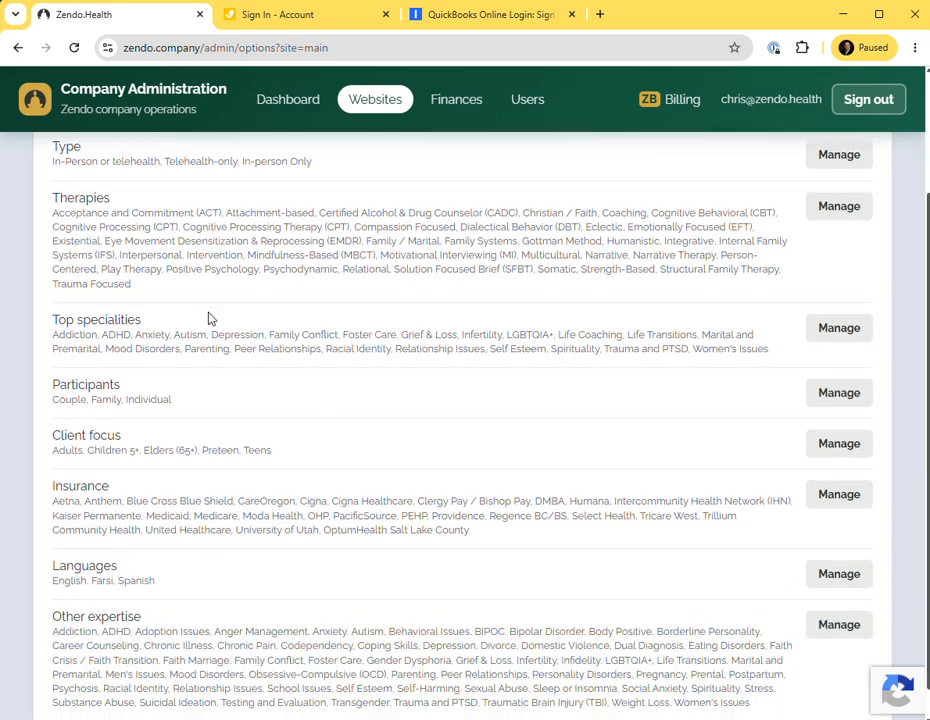
{"action": "scroll", "coordinate": [207, 311], "scroll_direction": "down", "scroll_amount": 1}
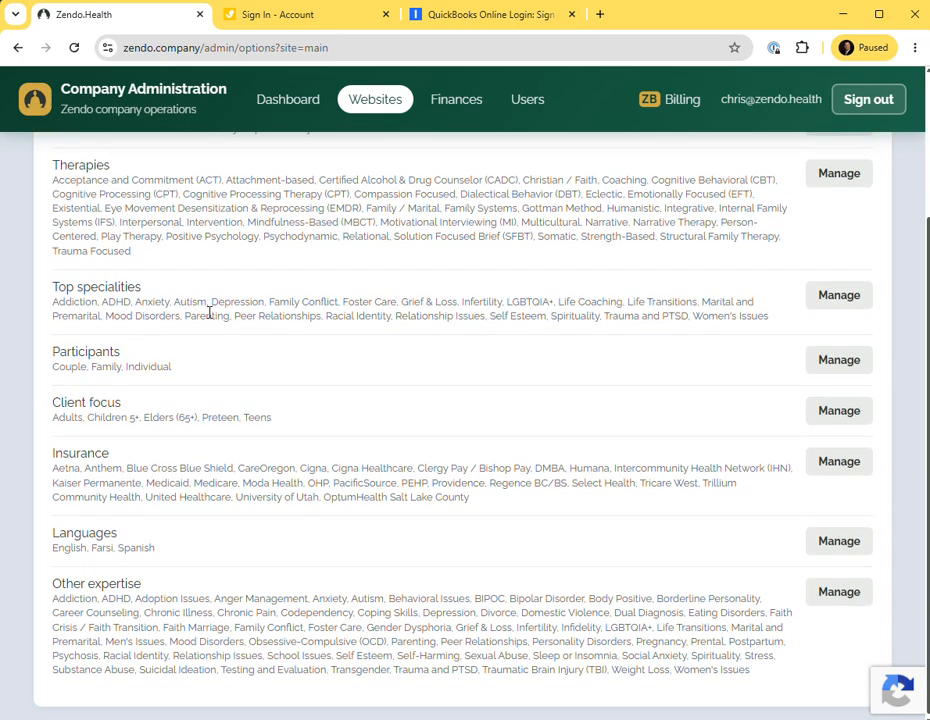
{"action": "scroll", "coordinate": [193, 369], "scroll_direction": "up", "scroll_amount": 1}
{"action": "scroll", "coordinate": [181, 482], "scroll_direction": "down", "scroll_amount": 1}
{"action": "scroll", "coordinate": [187, 453], "scroll_direction": "up", "scroll_amount": 2}
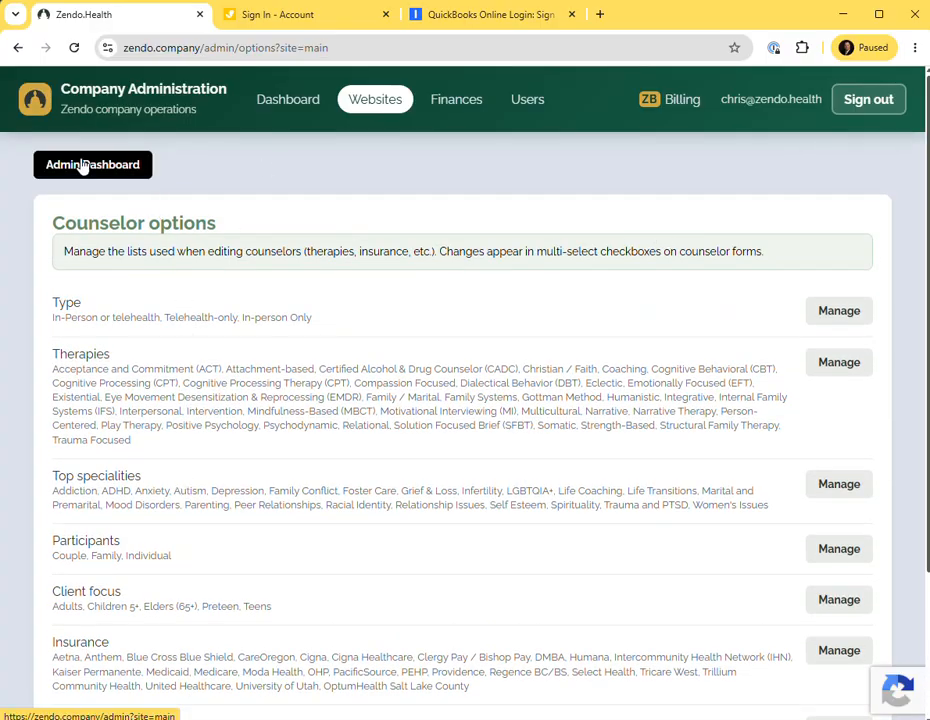
Return to website administration and browse the Random Quotes list.
{"action": "left_click", "coordinate": [18, 47]}
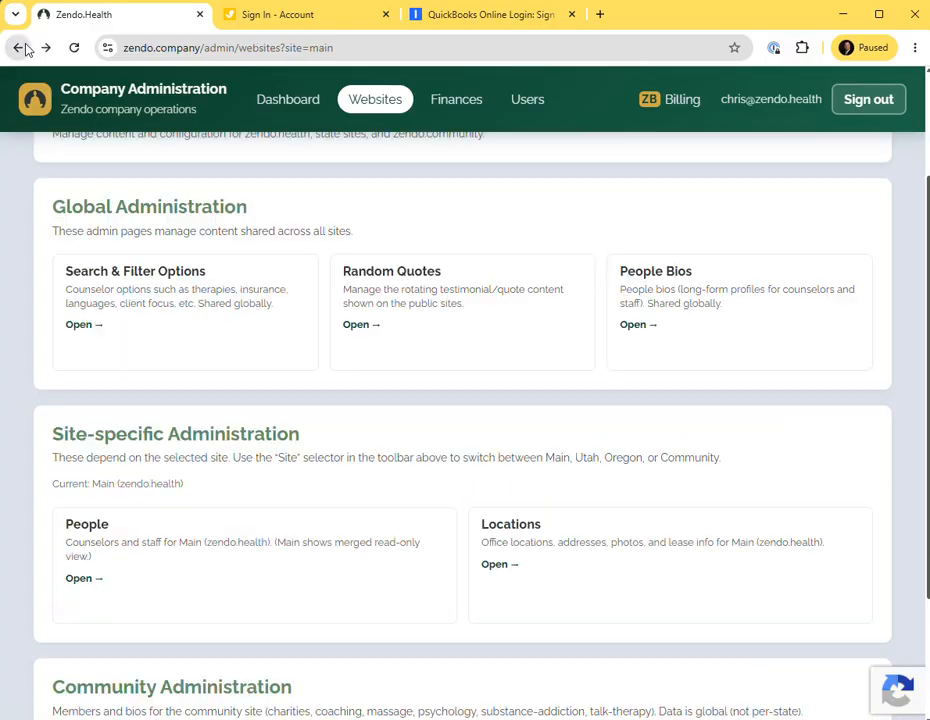
{"action": "left_click", "coordinate": [448, 296]}
{"action": "scroll", "coordinate": [295, 332], "scroll_direction": "down", "scroll_amount": 4}
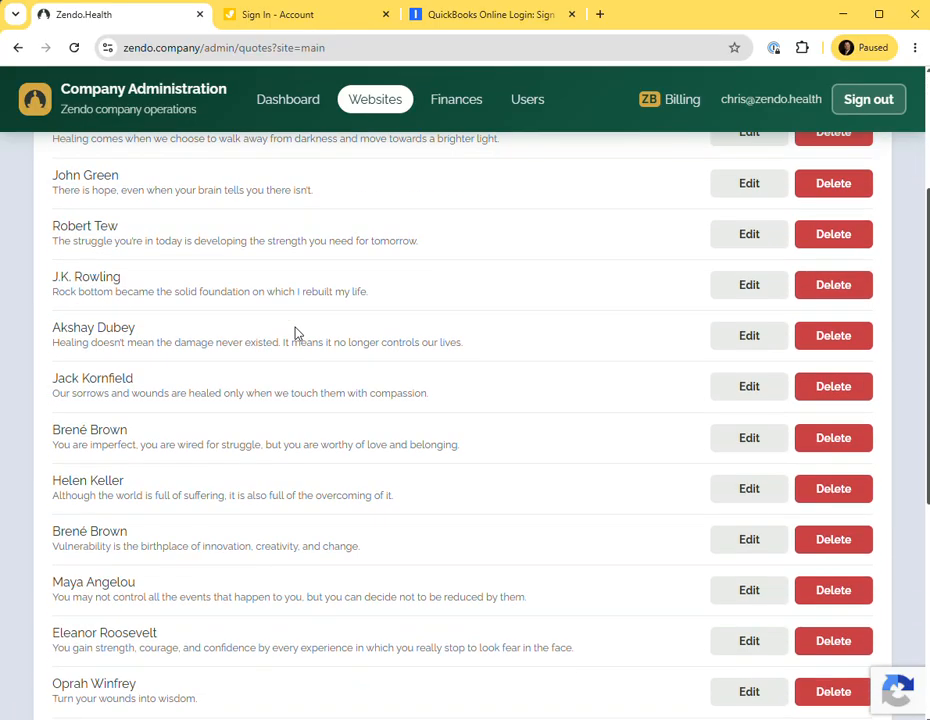
{"action": "scroll", "coordinate": [295, 332], "scroll_direction": "down", "scroll_amount": 3}
{"action": "scroll", "coordinate": [295, 332], "scroll_direction": "up", "scroll_amount": 7}
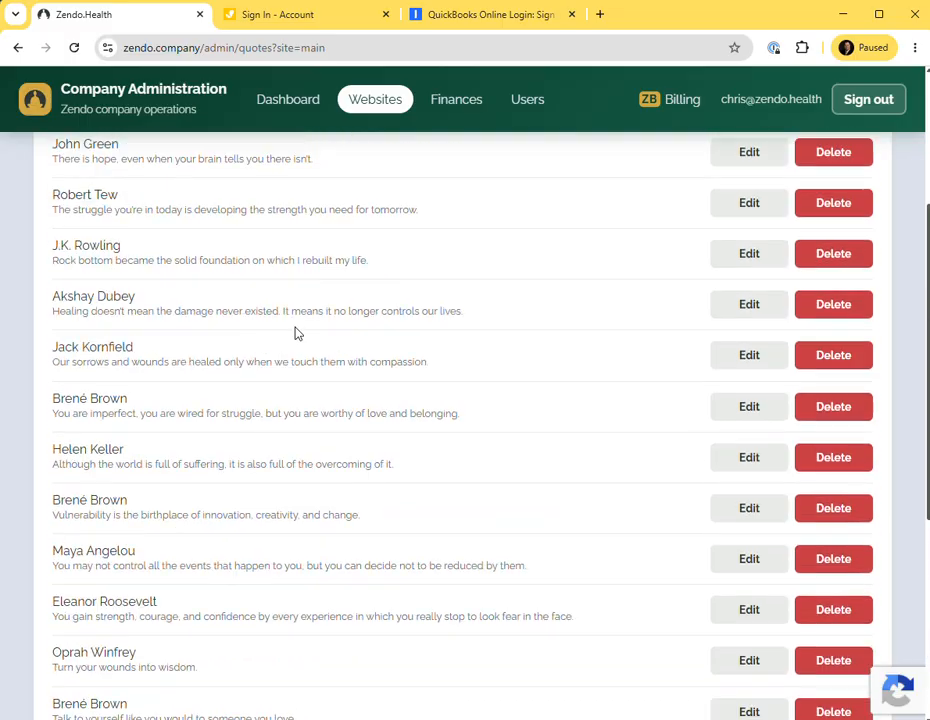
Go back to website administration, open People Bios and start adding a new bio.
{"action": "left_click", "coordinate": [18, 47]}
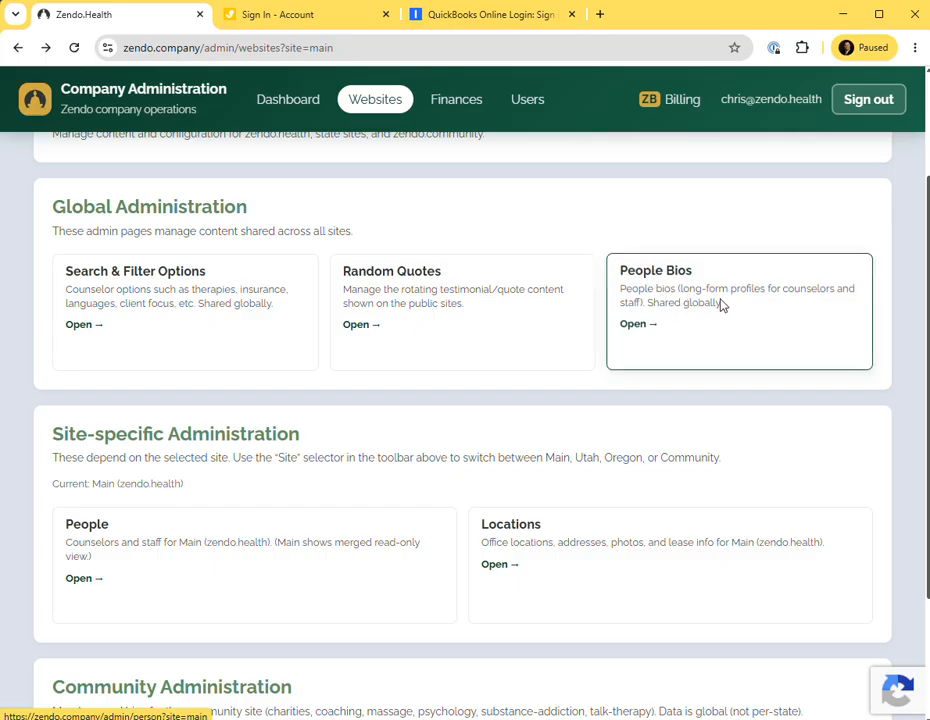
{"action": "left_click", "coordinate": [664, 305]}
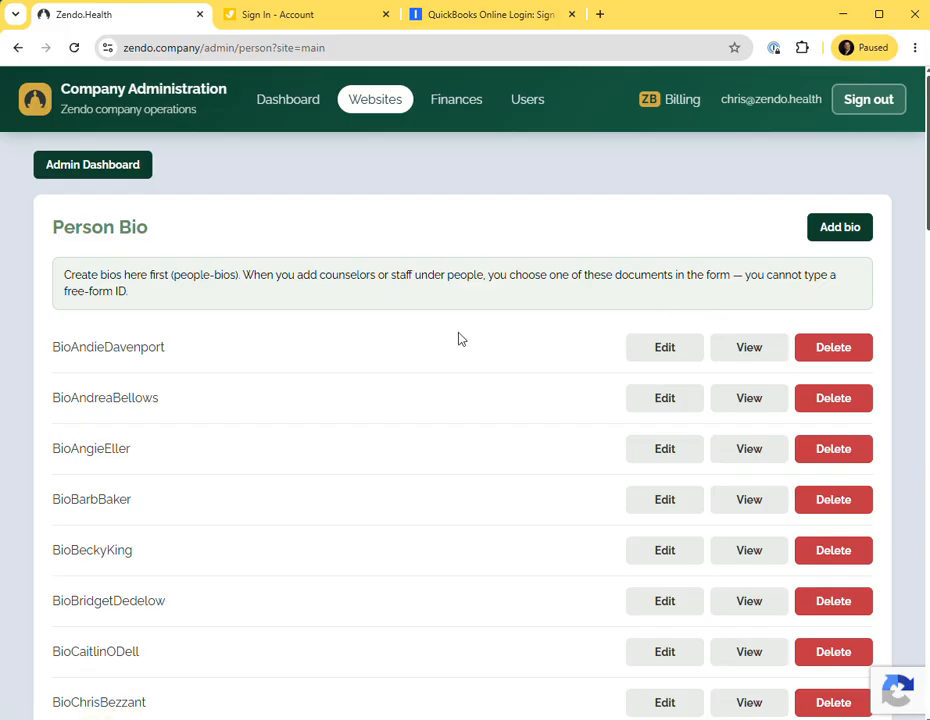
{"action": "left_click", "coordinate": [838, 228]}
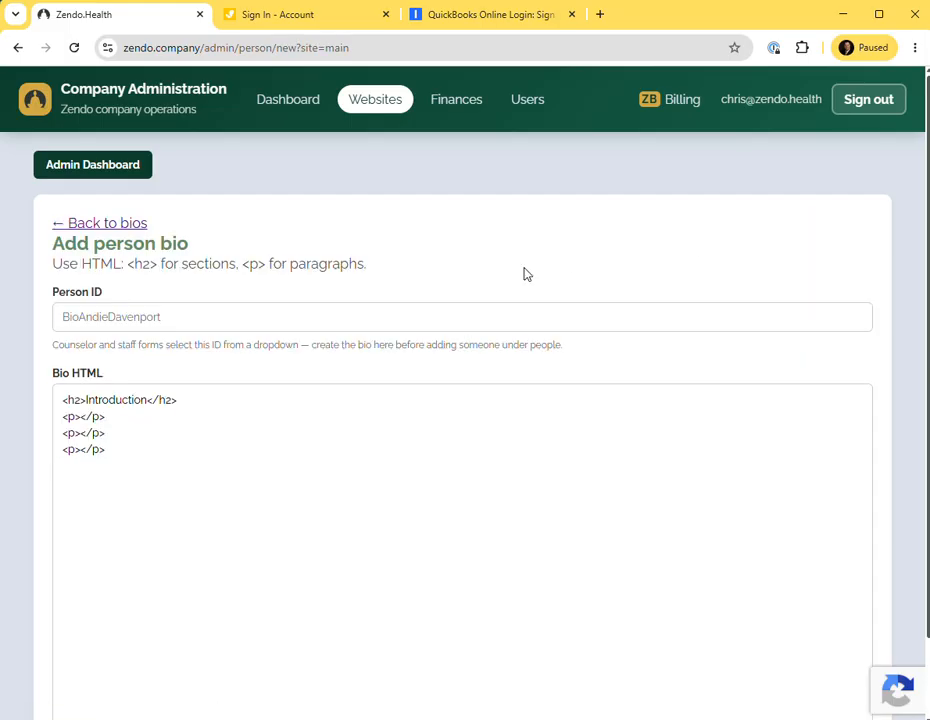
Set the new bio's Person ID to Bio followed by the counselor's first and last name.
{"action": "scroll", "coordinate": [405, 348], "scroll_direction": "down", "scroll_amount": 1}
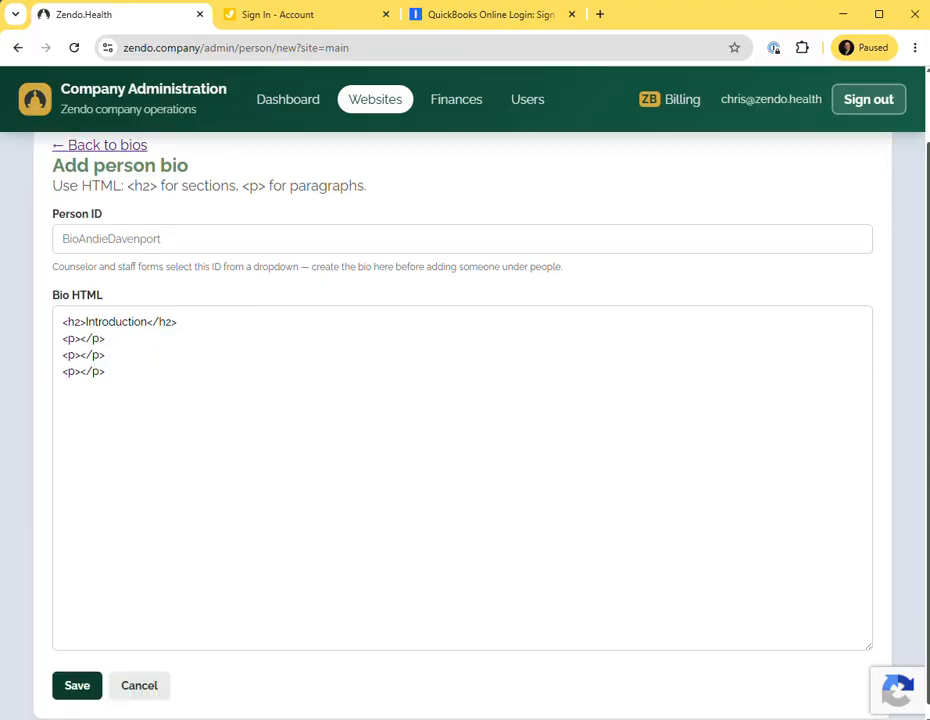
{"action": "left_click", "coordinate": [126, 239]}
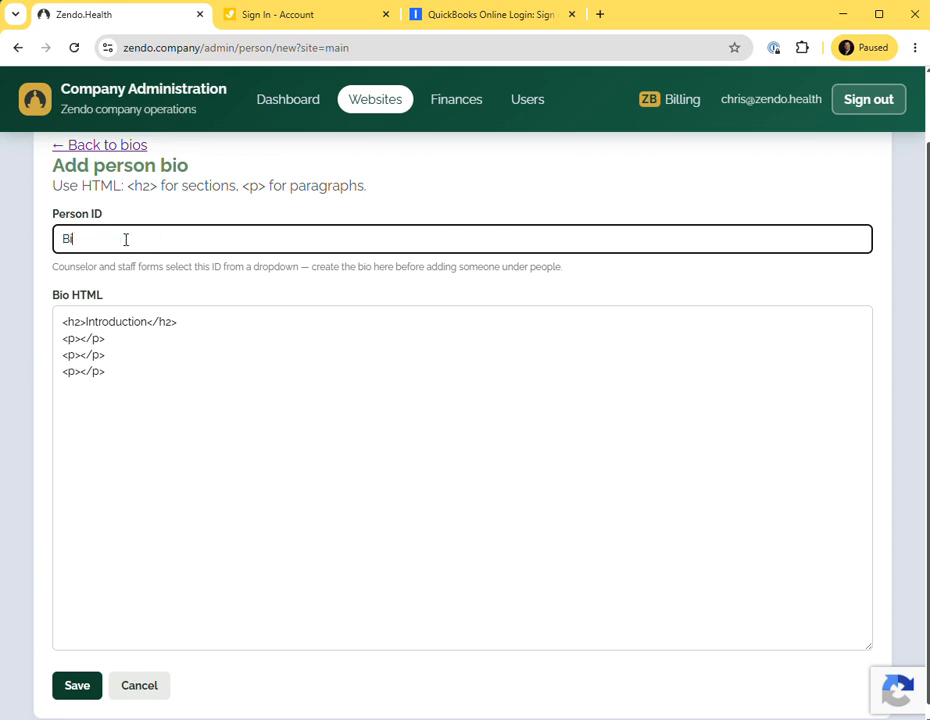
Open the counselor's photo from Downloads in File Explorer to check it, then close the viewer.
{"action": "key", "text": "super+e"}
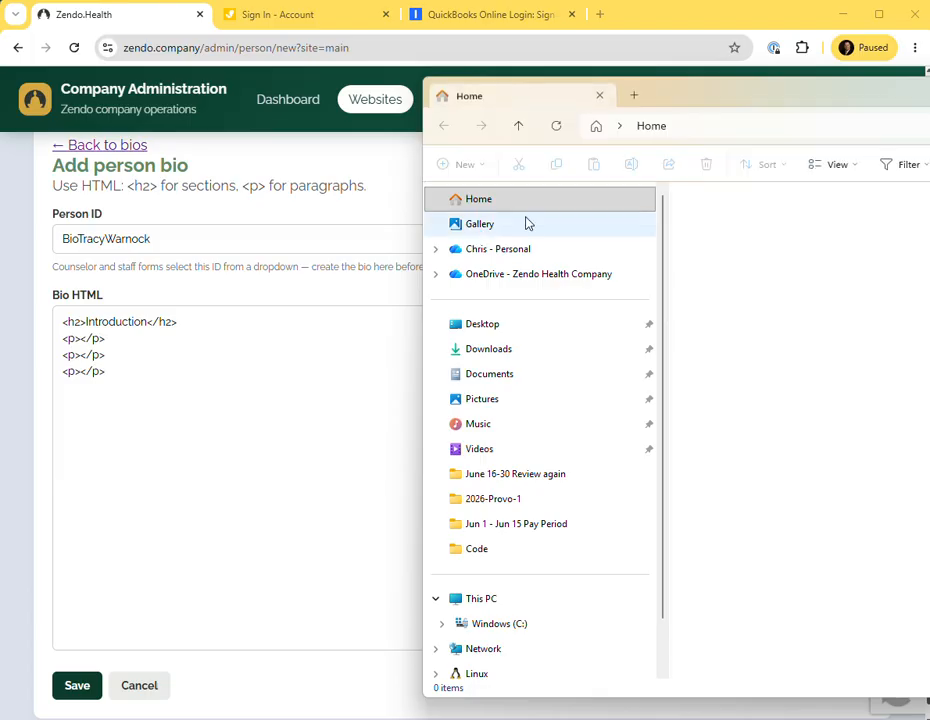
{"action": "left_click", "coordinate": [490, 350]}
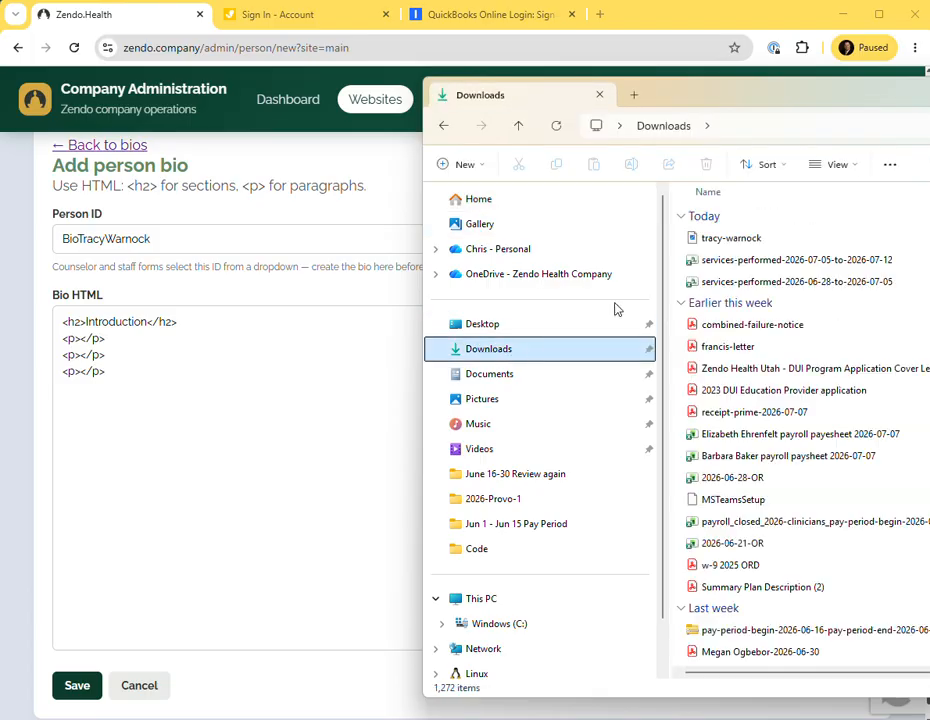
{"action": "left_click", "coordinate": [760, 240]}
{"action": "double_click", "coordinate": [735, 238]}
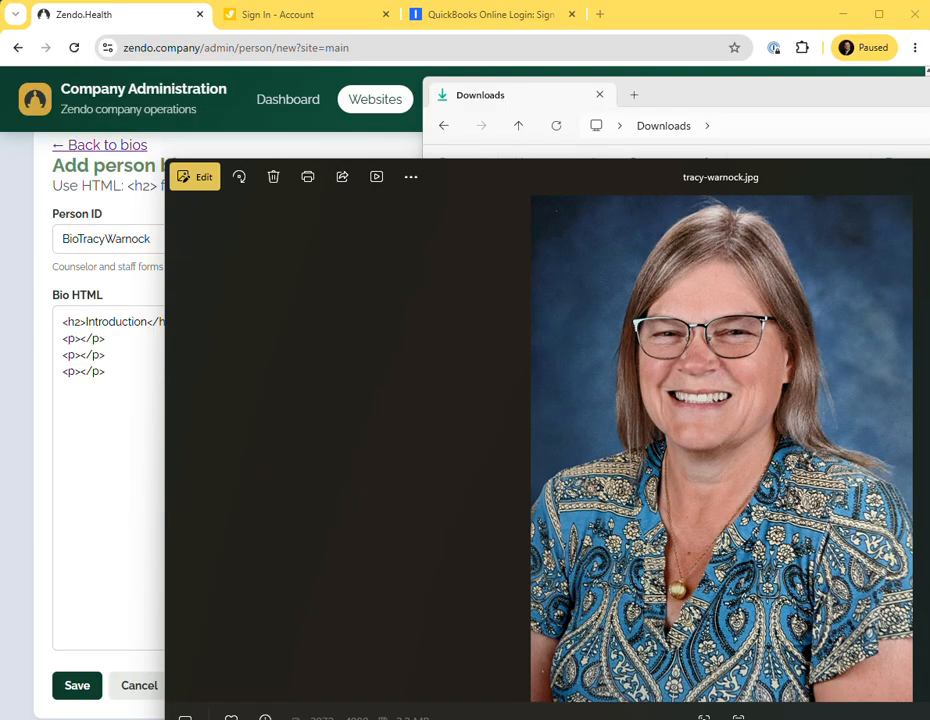
{"action": "key", "text": "alt+F4"}
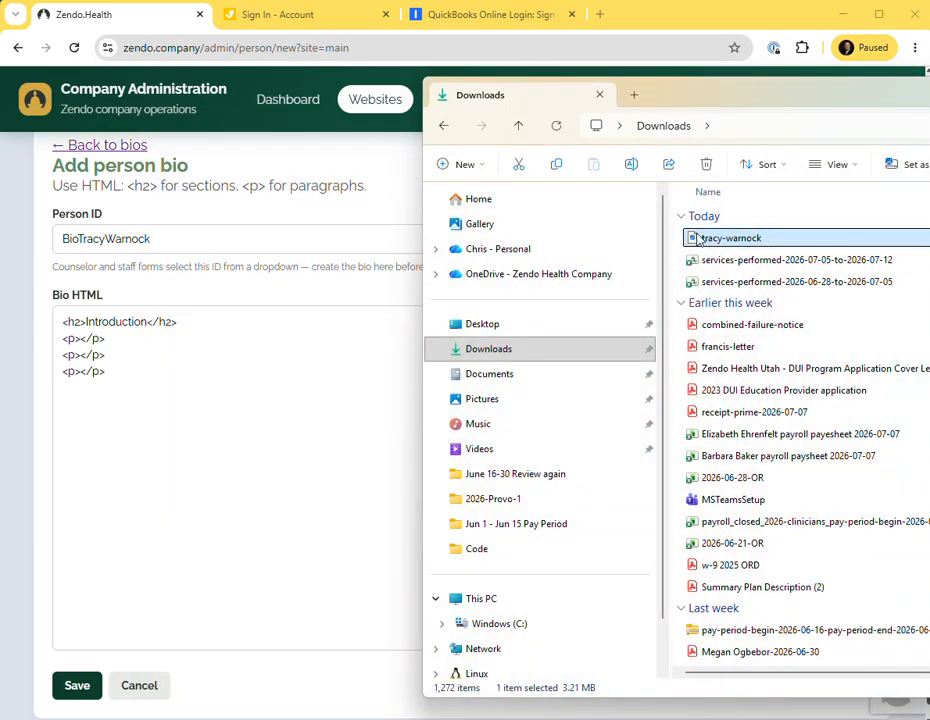
Browse the personal OneDrive to Oregon Directions, LLC, Employees, the counselor's folder, and open Bio and specialties, disabling the problem add-in.
{"action": "left_click", "coordinate": [452, 250]}
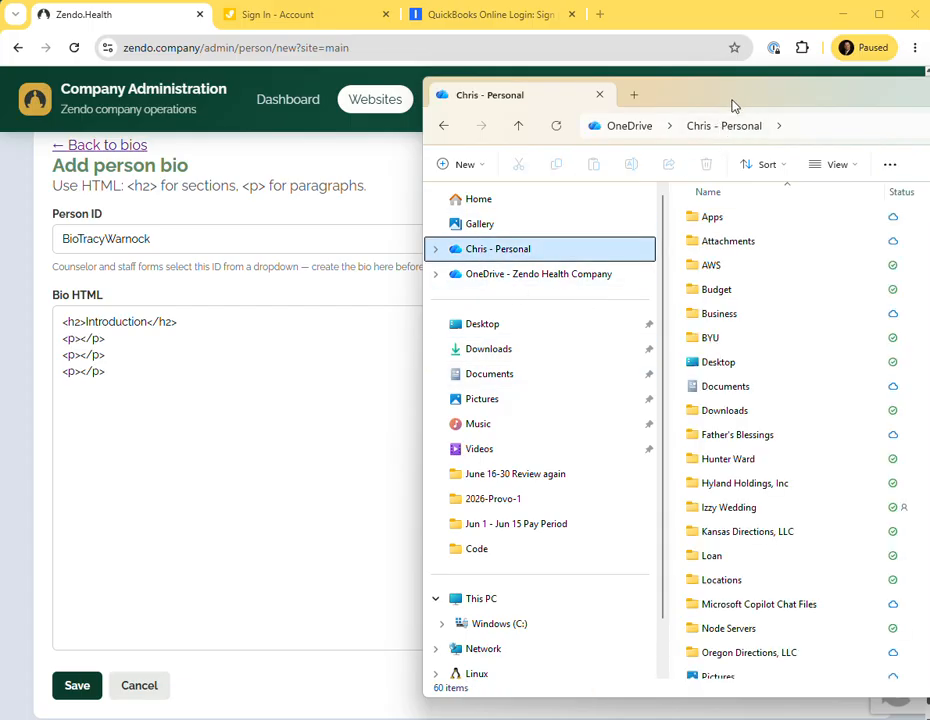
{"action": "left_click_drag", "start_coordinate": [731, 104], "coordinate": [381, 80]}
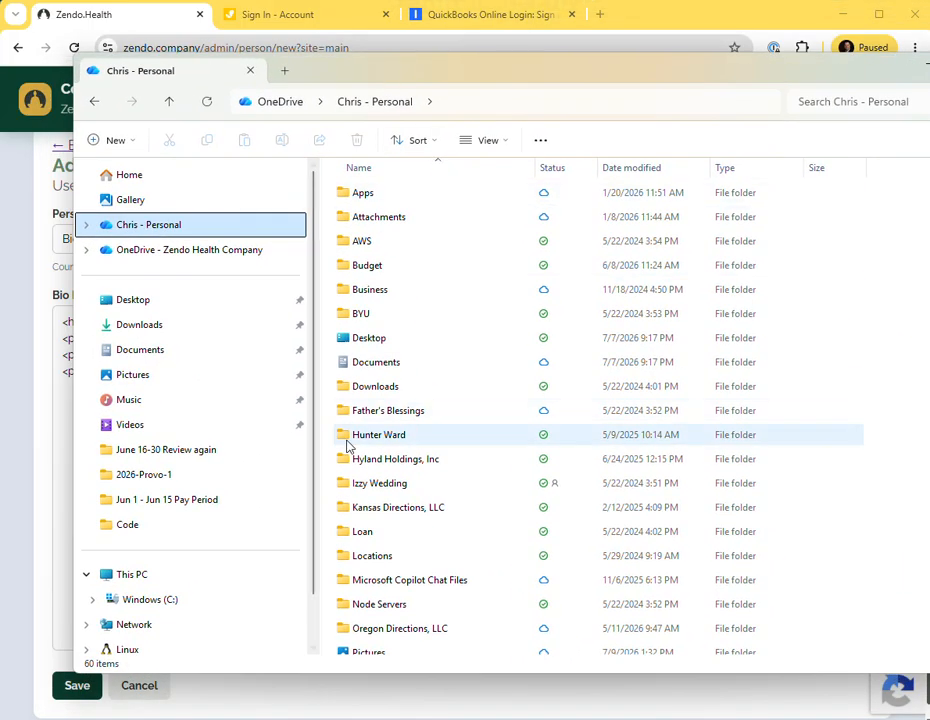
{"action": "left_click", "coordinate": [388, 629]}
{"action": "double_click", "coordinate": [390, 626]}
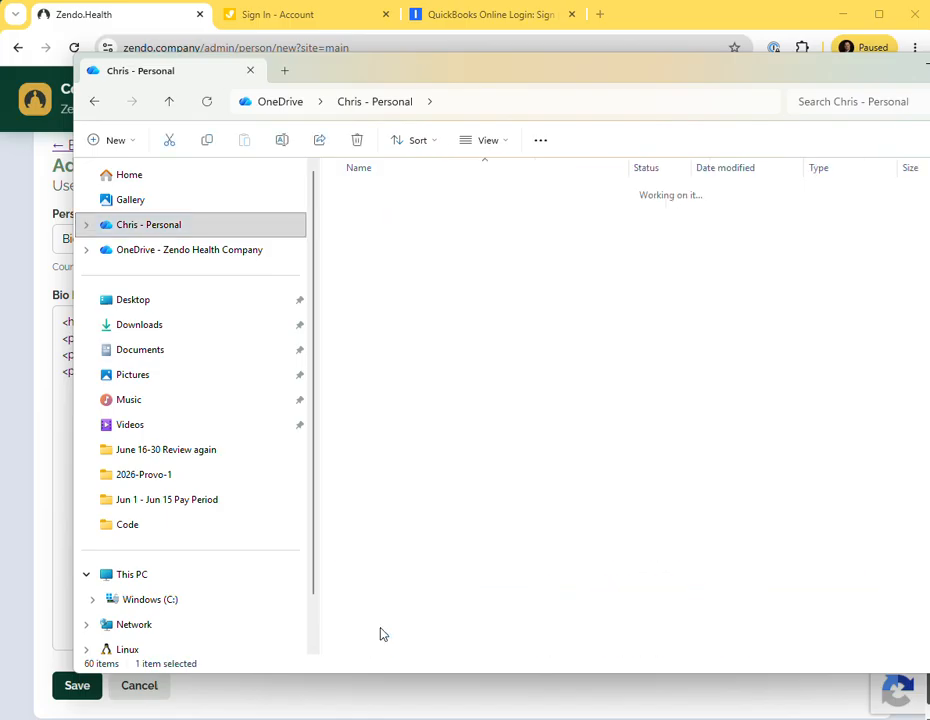
{"action": "scroll", "coordinate": [415, 560], "scroll_direction": "down", "scroll_amount": 3}
{"action": "double_click", "coordinate": [384, 547]}
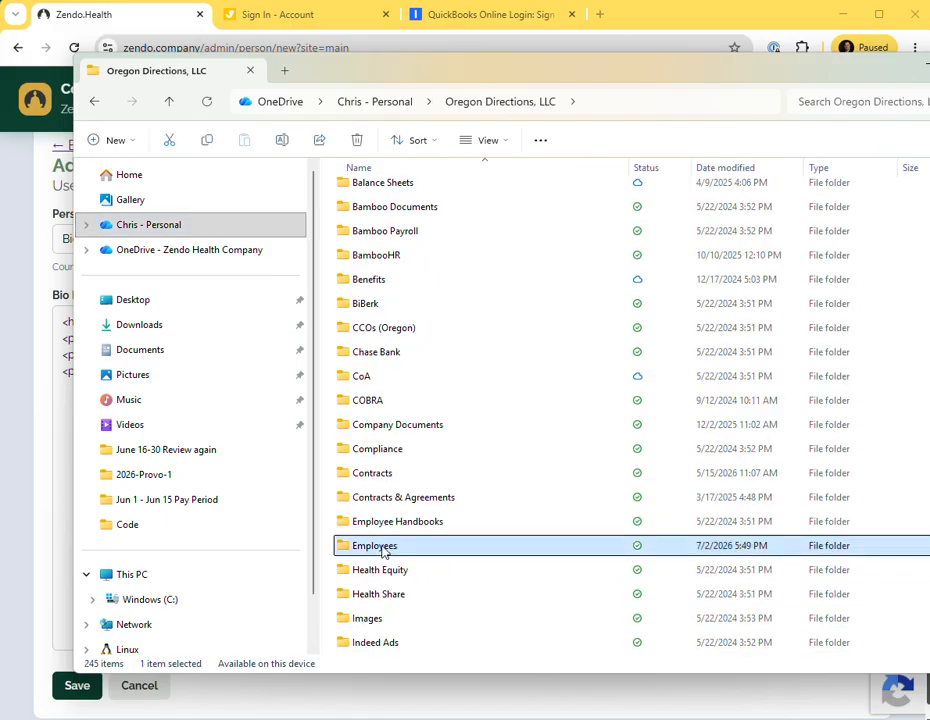
{"action": "double_click", "coordinate": [378, 508]}
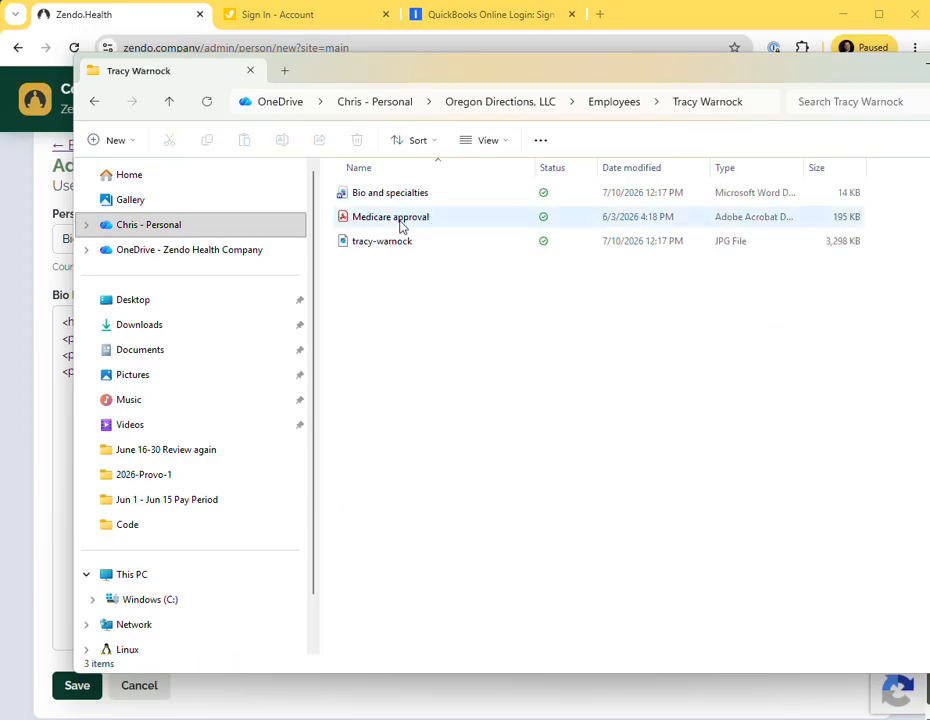
{"action": "double_click", "coordinate": [378, 195]}
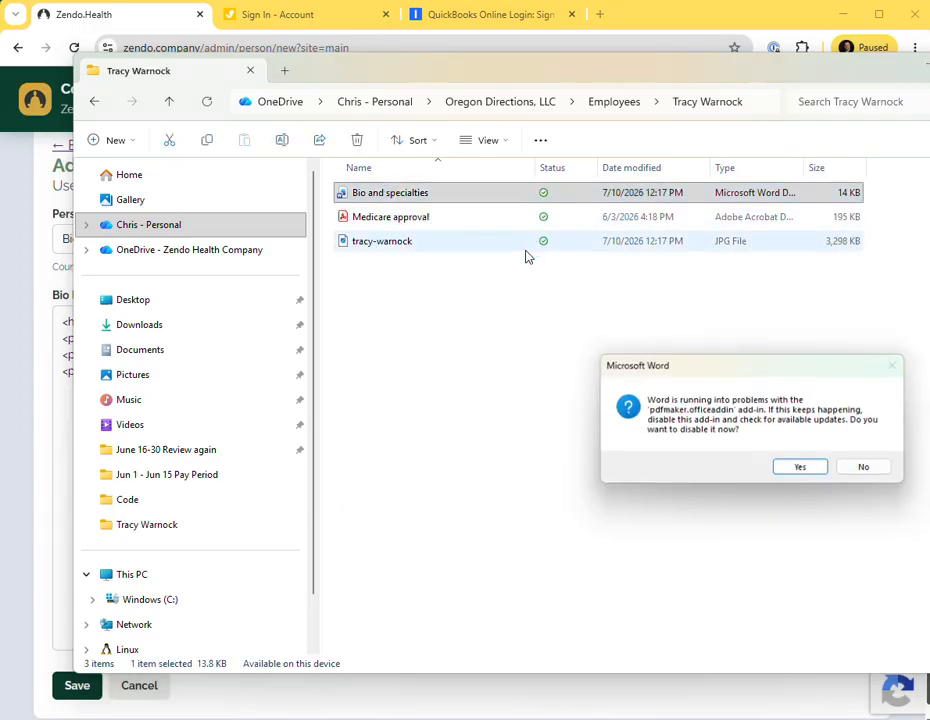
{"action": "left_click", "coordinate": [803, 470]}
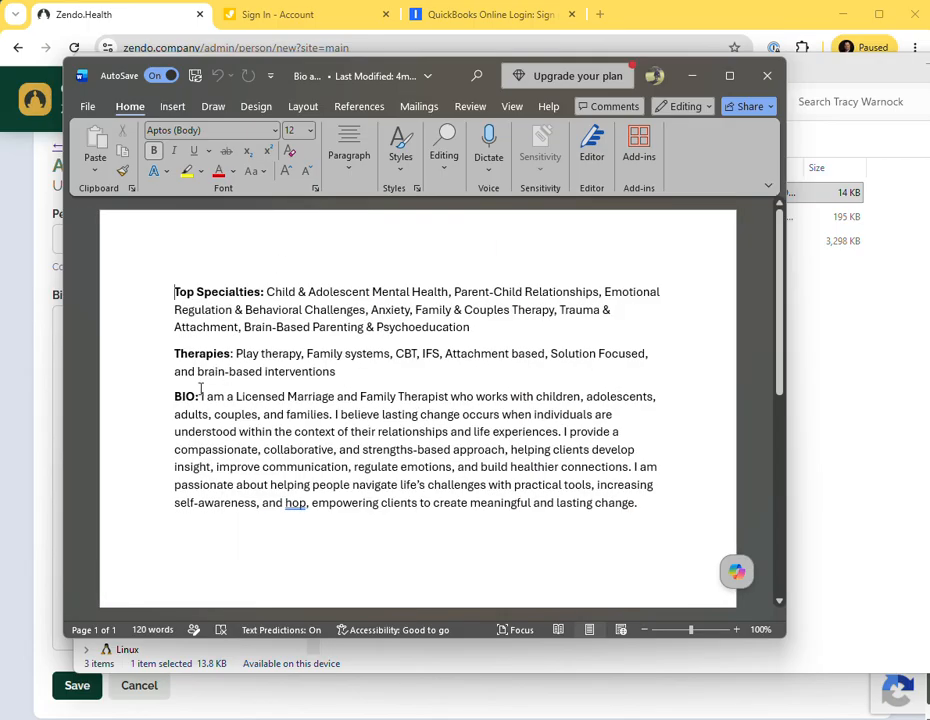
Select the BIO paragraph text in the Word document and copy it.
{"action": "left_click_drag", "start_coordinate": [201, 397], "coordinate": [660, 515]}
{"action": "right_click", "coordinate": [556, 488]}
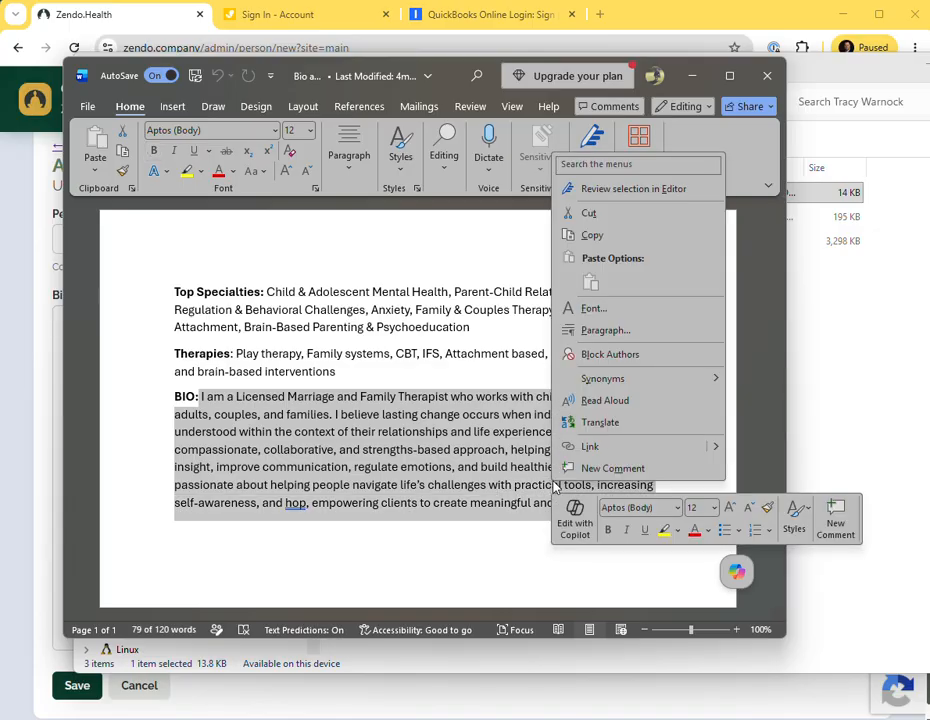
{"action": "left_click", "coordinate": [610, 246]}
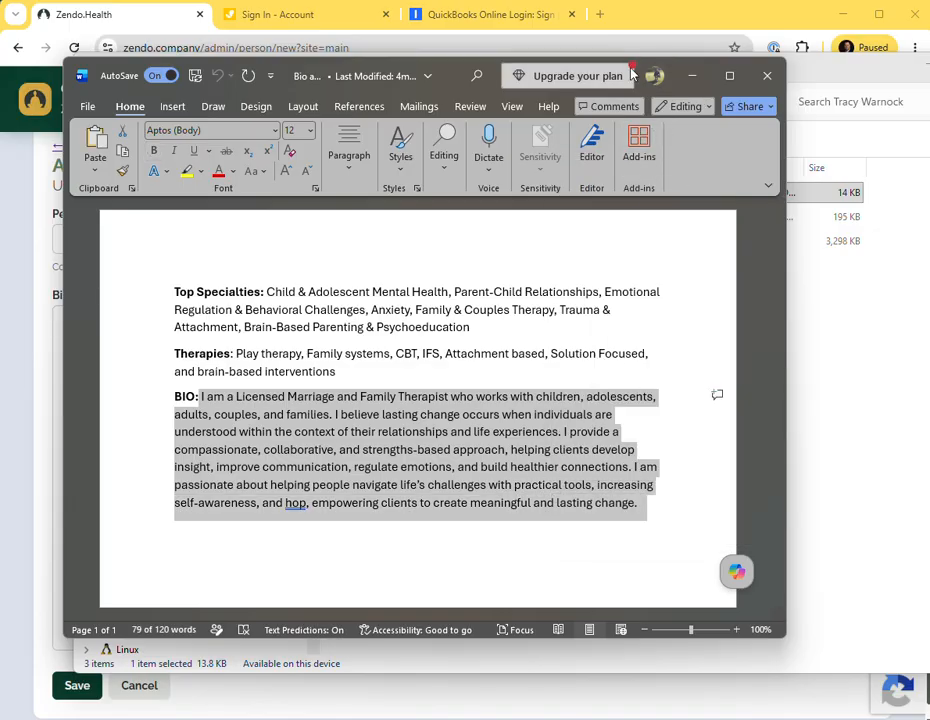
Paste the copied bio text into the Bio HTML field below the template tags.
{"action": "left_click", "coordinate": [25, 285]}
{"action": "left_click", "coordinate": [208, 332]}
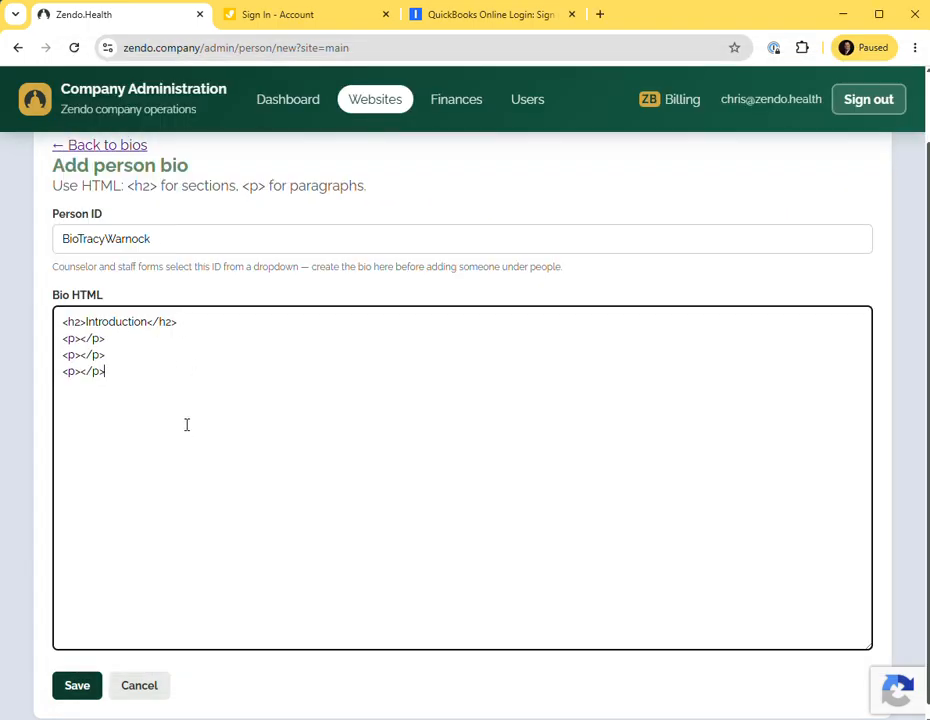
{"action": "key", "text": "ctrl+v"}
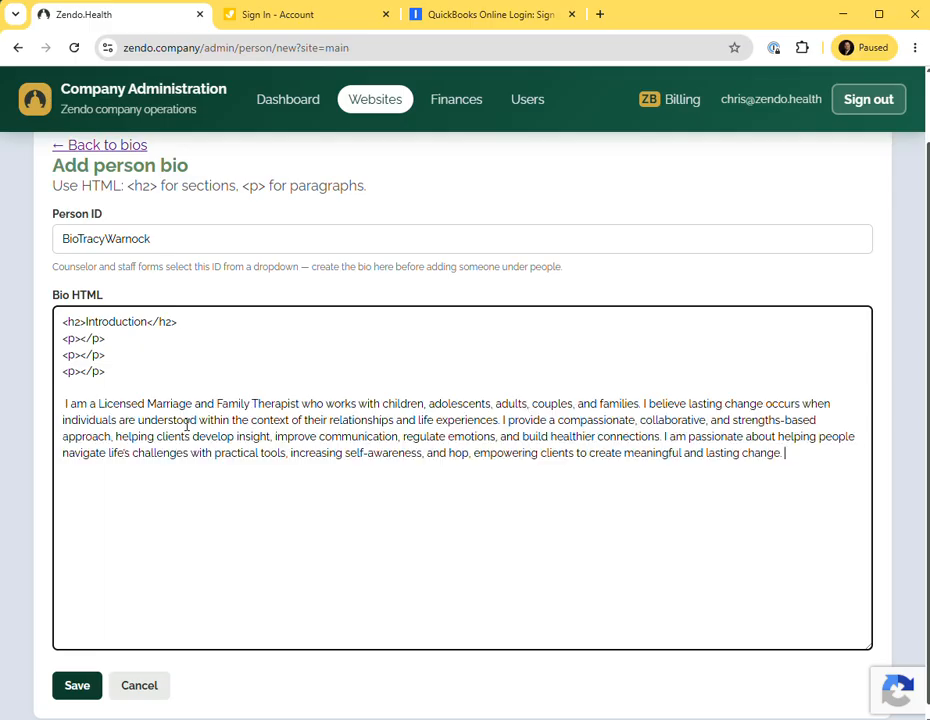
Insert blank lines between the Introduction heading and each empty paragraph tag pair.
{"action": "left_click", "coordinate": [230, 317]}
{"action": "key", "text": "Return"}
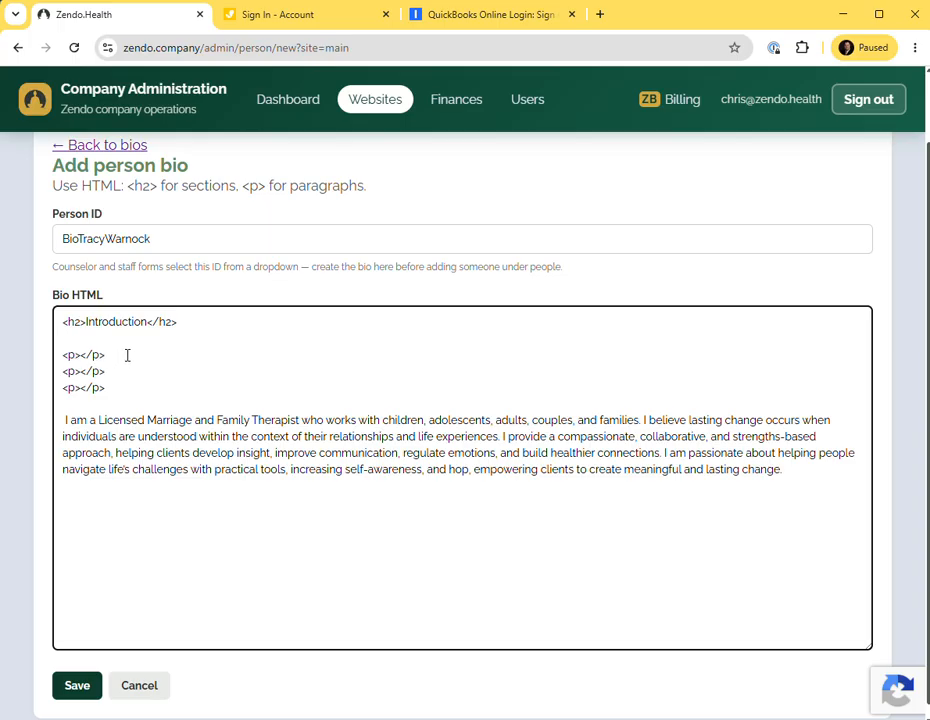
{"action": "key", "text": "Return"}
{"action": "left_click", "coordinate": [118, 388]}
{"action": "key", "text": "Return"}
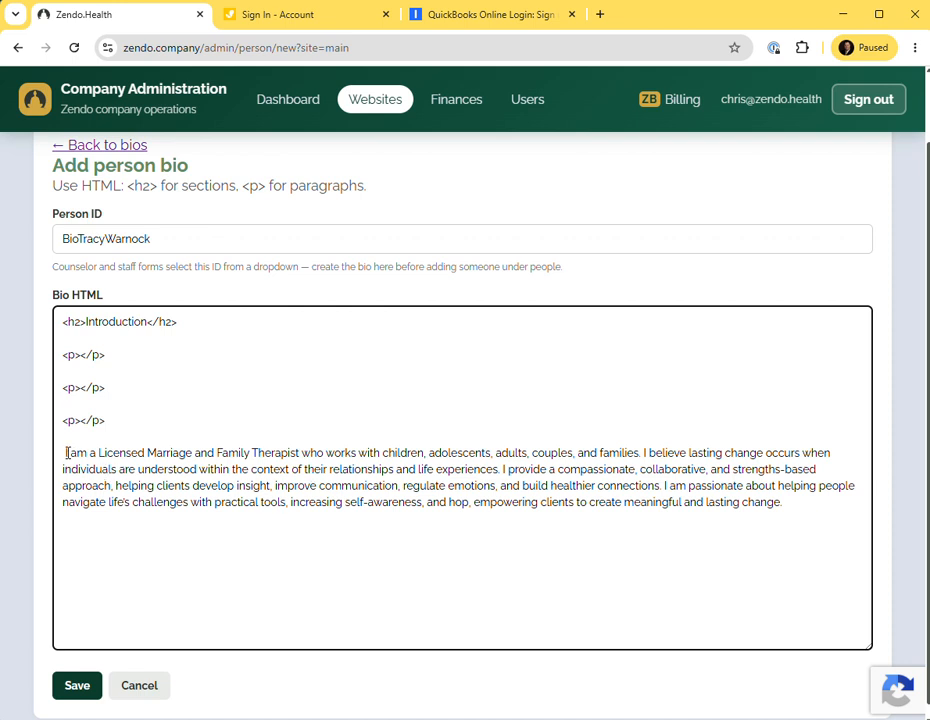
Move the bio's first two sentences into the first paragraph, placing its tags on separate lines.
{"action": "left_click_drag", "start_coordinate": [65, 455], "coordinate": [502, 469]}
{"action": "key", "text": "ctrl+x"}
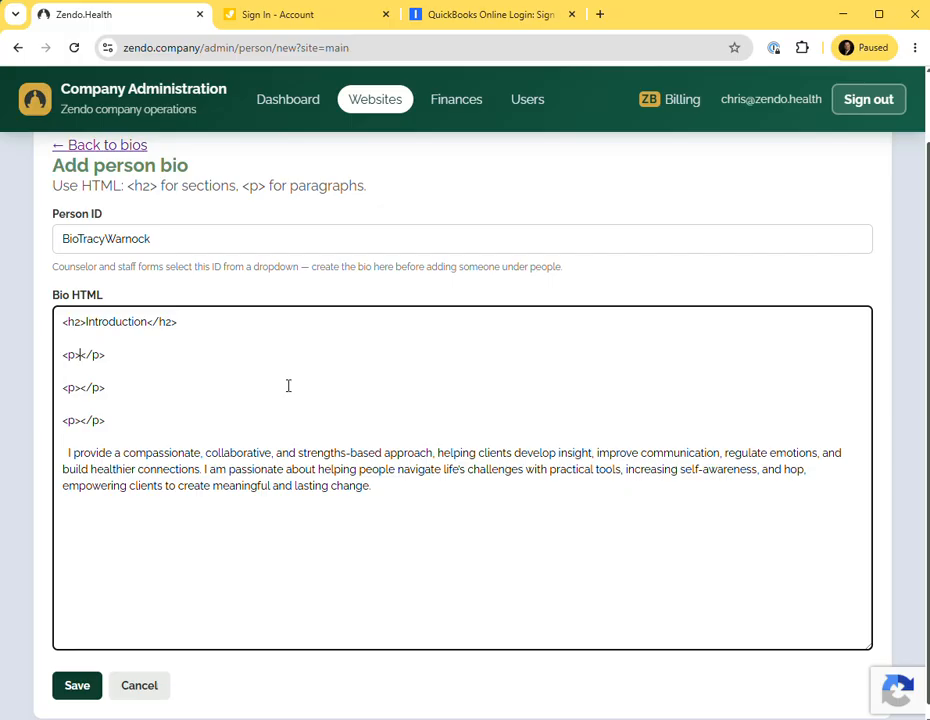
{"action": "key", "text": "ctrl+v"}
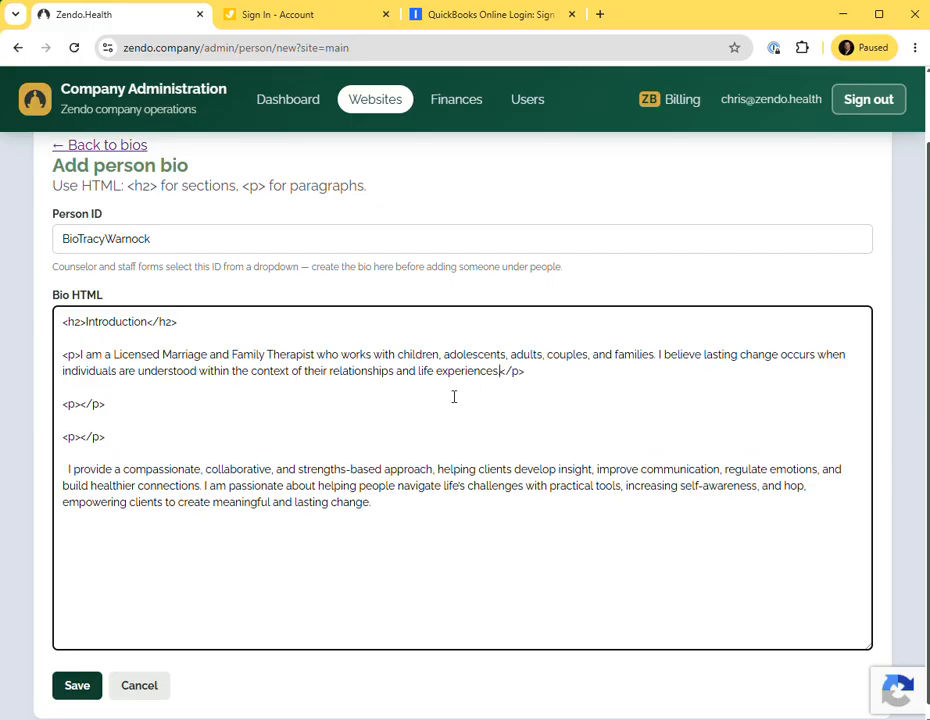
{"action": "key", "text": "Return"}
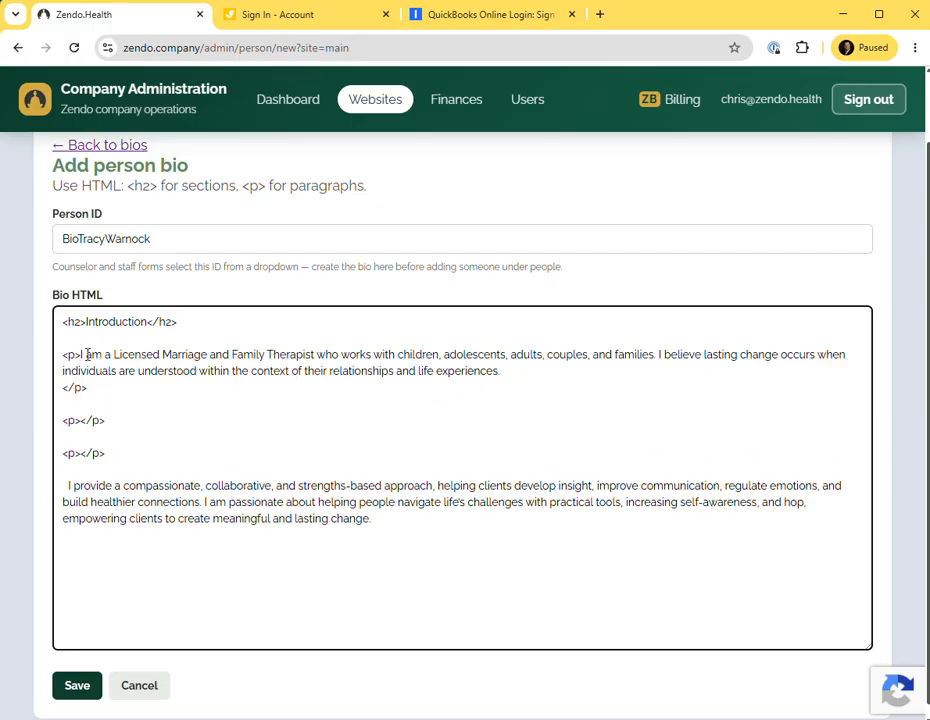
{"action": "left_click", "coordinate": [81, 355]}
{"action": "key", "text": "Return"}
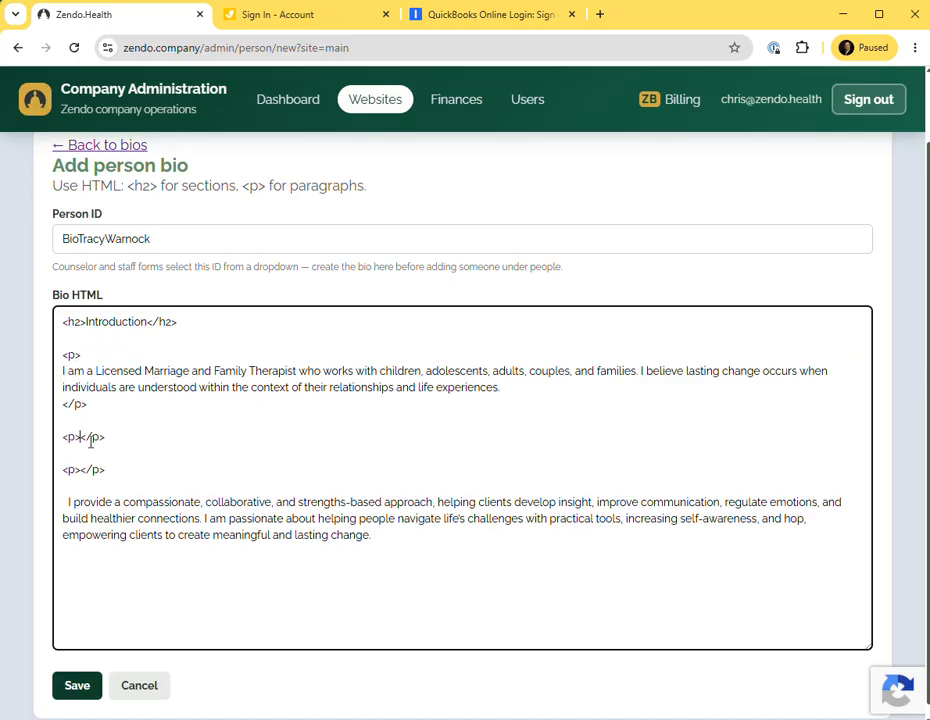
Split the second and third empty paragraph tag pairs onto separate lines.
{"action": "key", "text": "Return"}
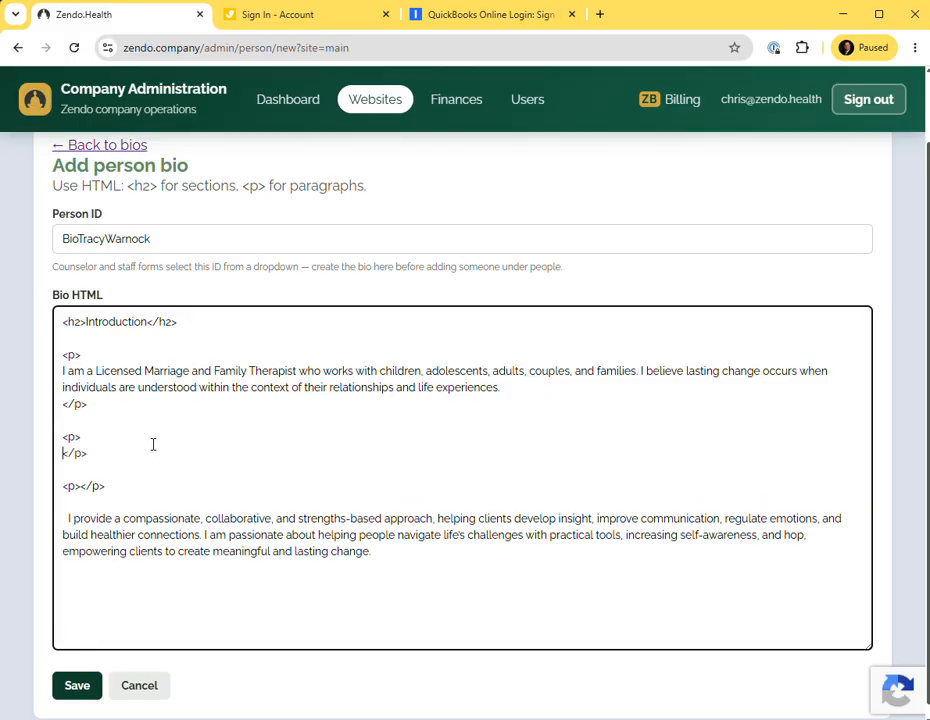
{"action": "left_click", "coordinate": [81, 486]}
{"action": "key", "text": "Return"}
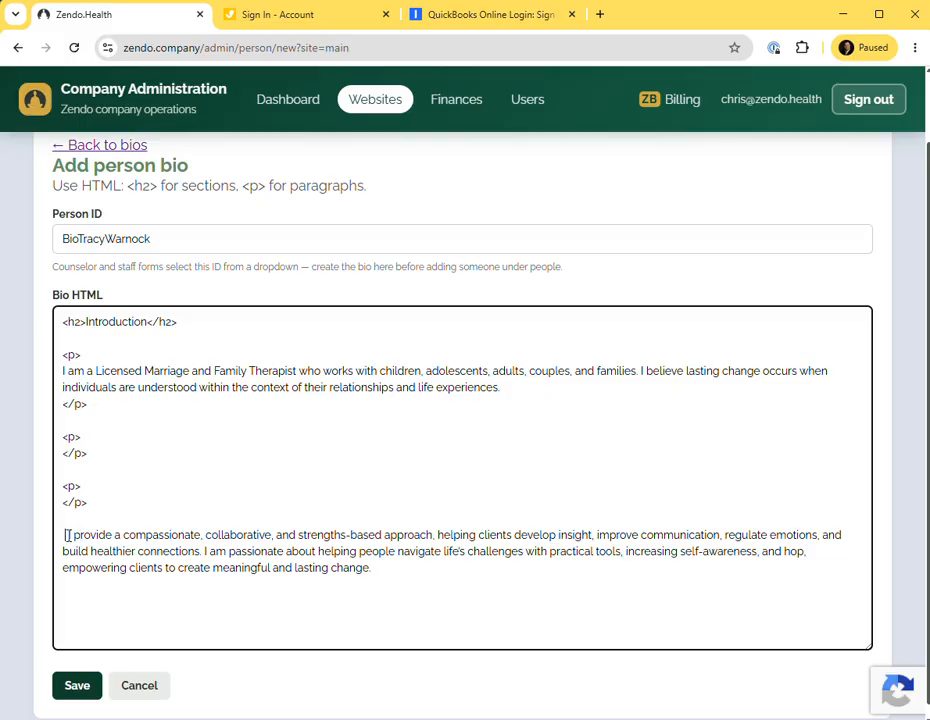
Move the sentence beginning "I provide a compassionate" into the second paragraph.
{"action": "left_click_drag", "start_coordinate": [66, 535], "coordinate": [202, 553]}
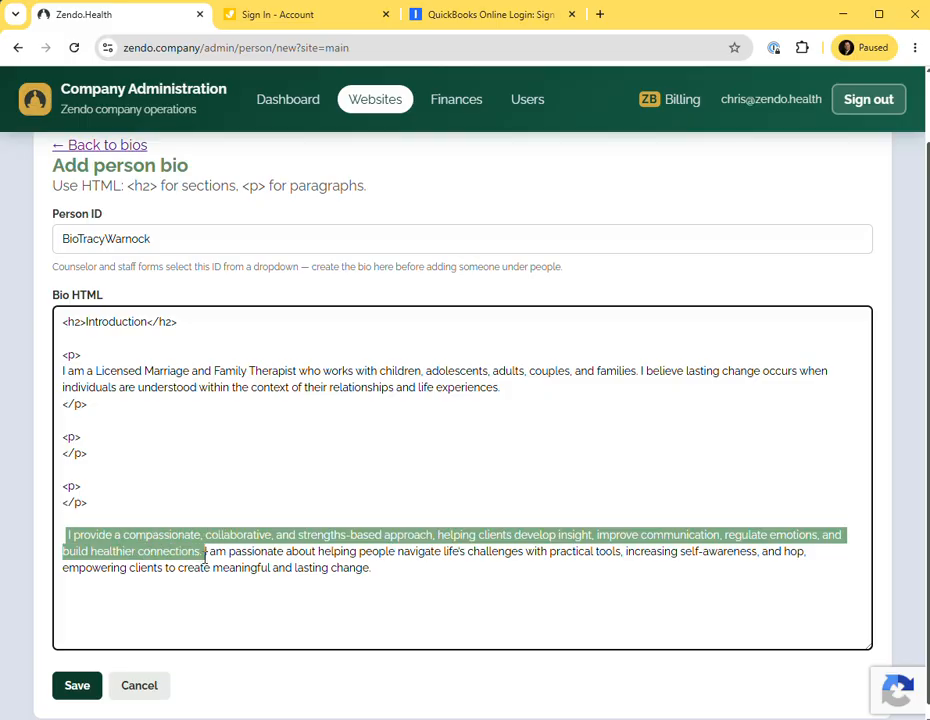
{"action": "key", "text": "BackSpace"}
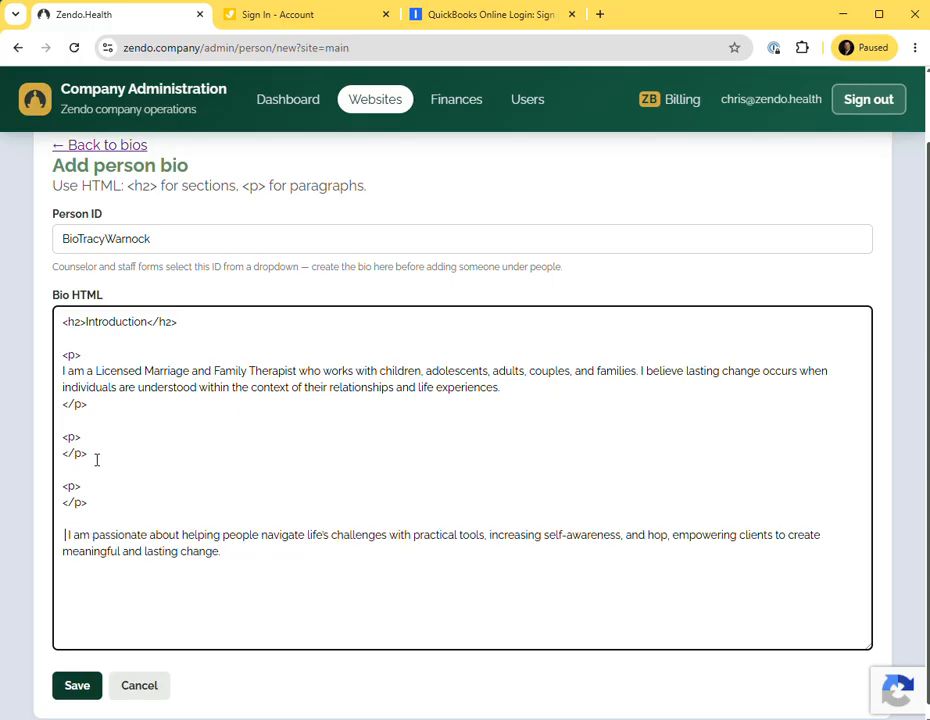
{"action": "key", "text": "ctrl+v"}
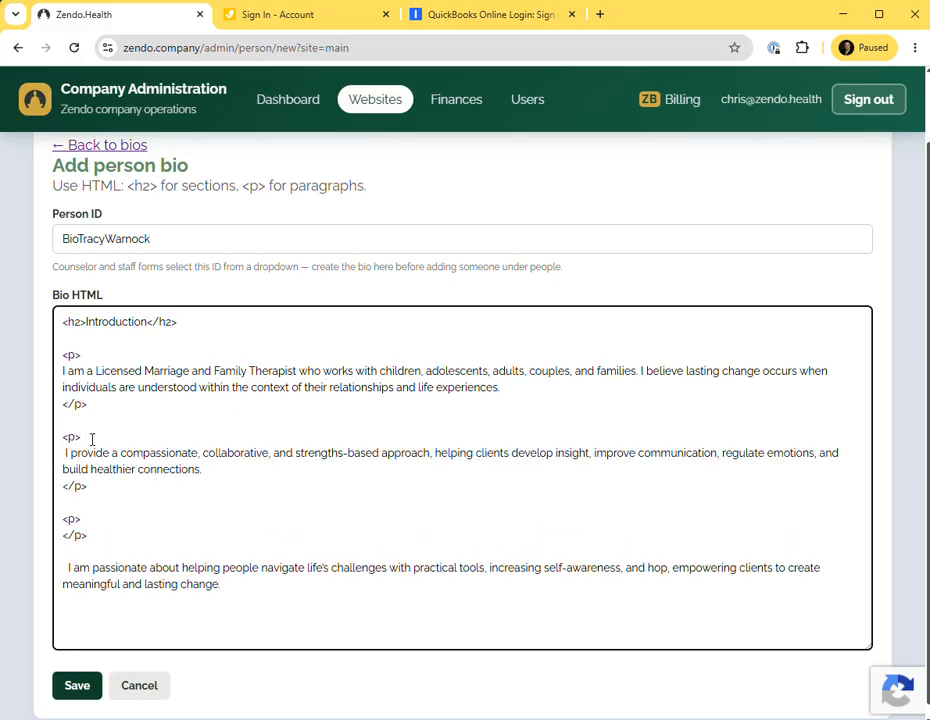
Move the remaining closing sentences into the third paragraph and save the new bio.
{"action": "left_click_drag", "start_coordinate": [66, 567], "coordinate": [226, 584]}
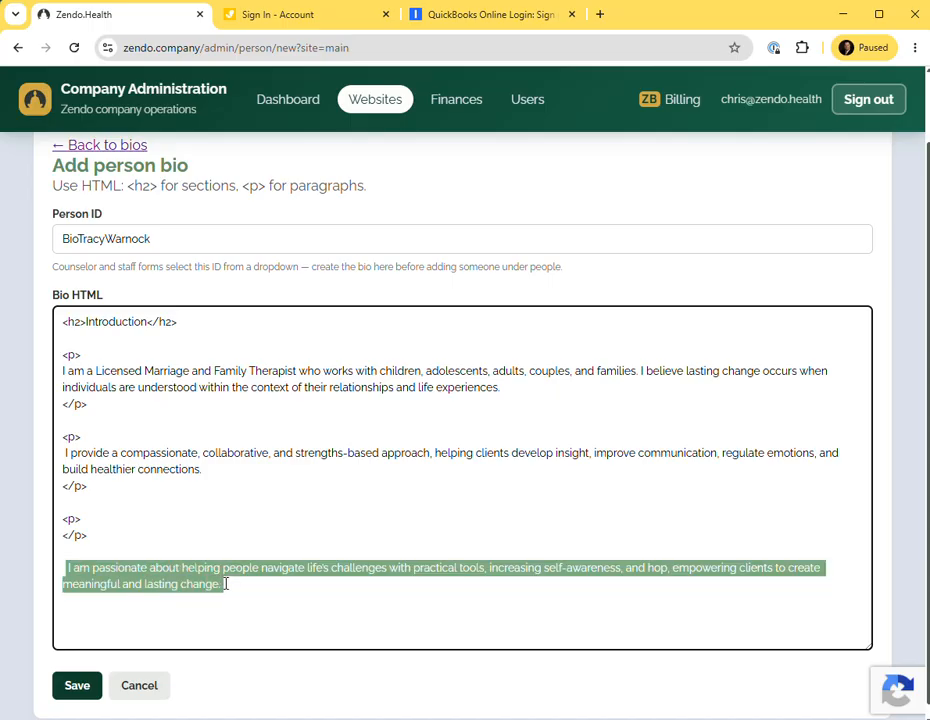
{"action": "key", "text": "ctrl+x"}
{"action": "key", "text": "Return"}
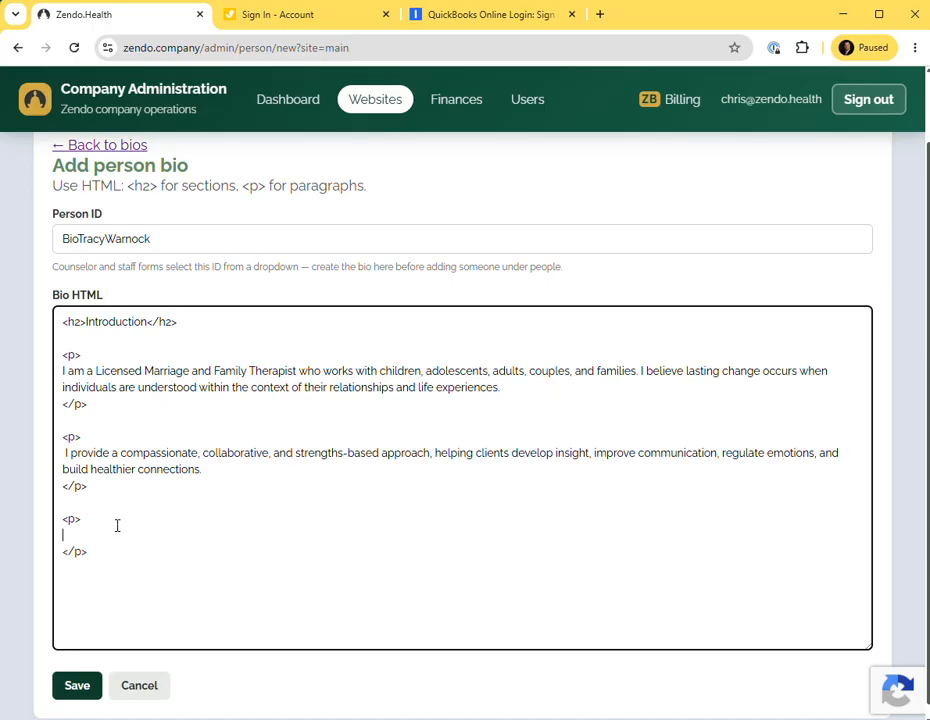
{"action": "key", "text": "ctrl+v"}
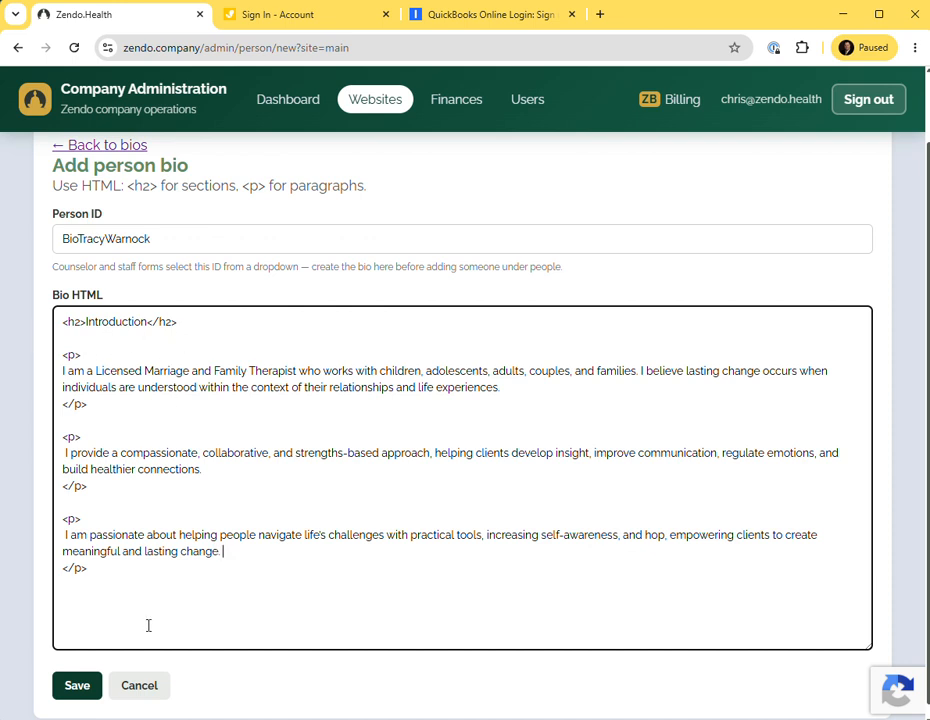
{"action": "left_click", "coordinate": [72, 692]}
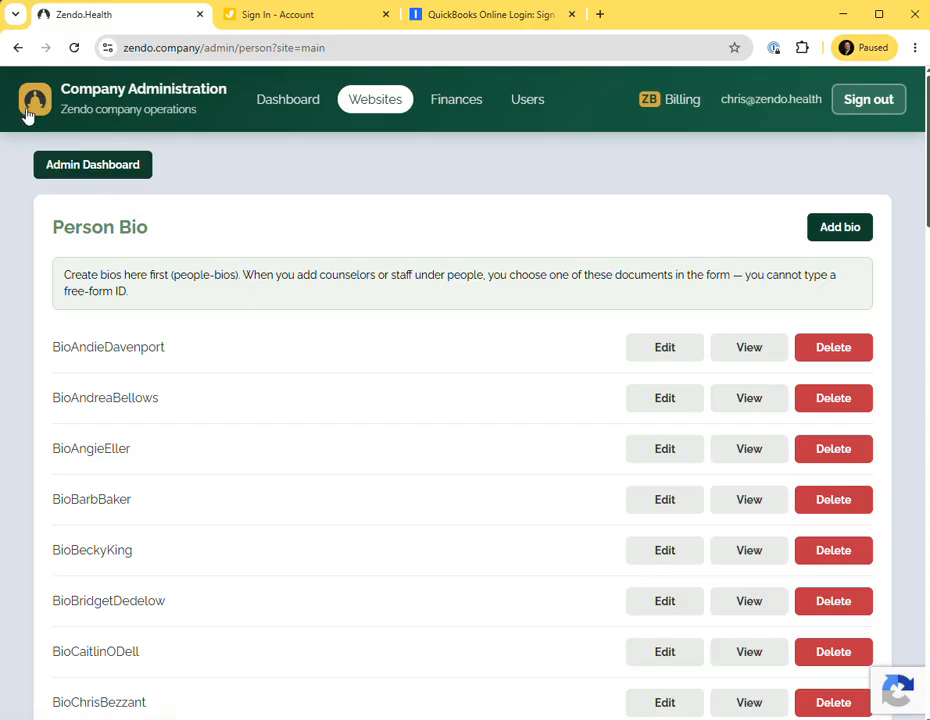
Return to the Website Administration page and review the Site-specific Administration section.
{"action": "left_click", "coordinate": [19, 49]}
{"action": "left_click", "coordinate": [19, 49]}
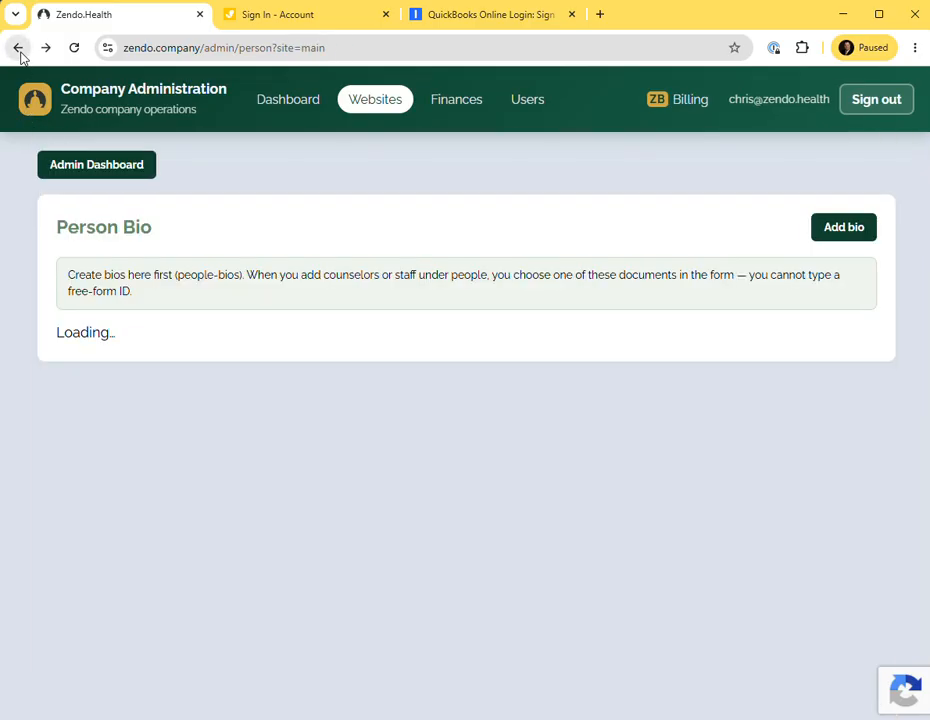
{"action": "left_click", "coordinate": [19, 49]}
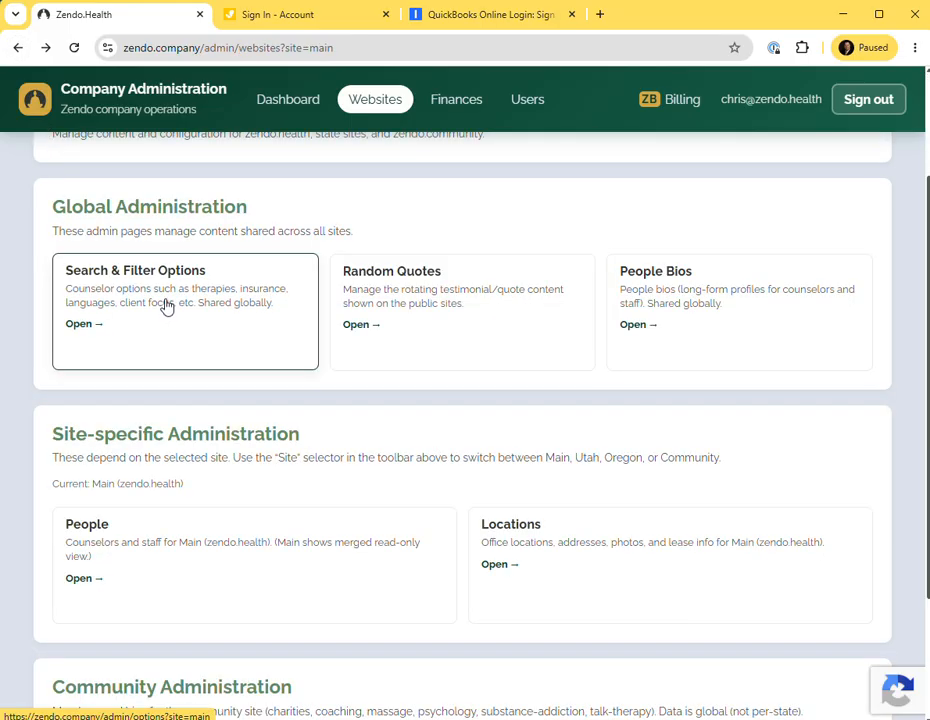
{"action": "scroll", "coordinate": [167, 309], "scroll_direction": "down", "scroll_amount": 2}
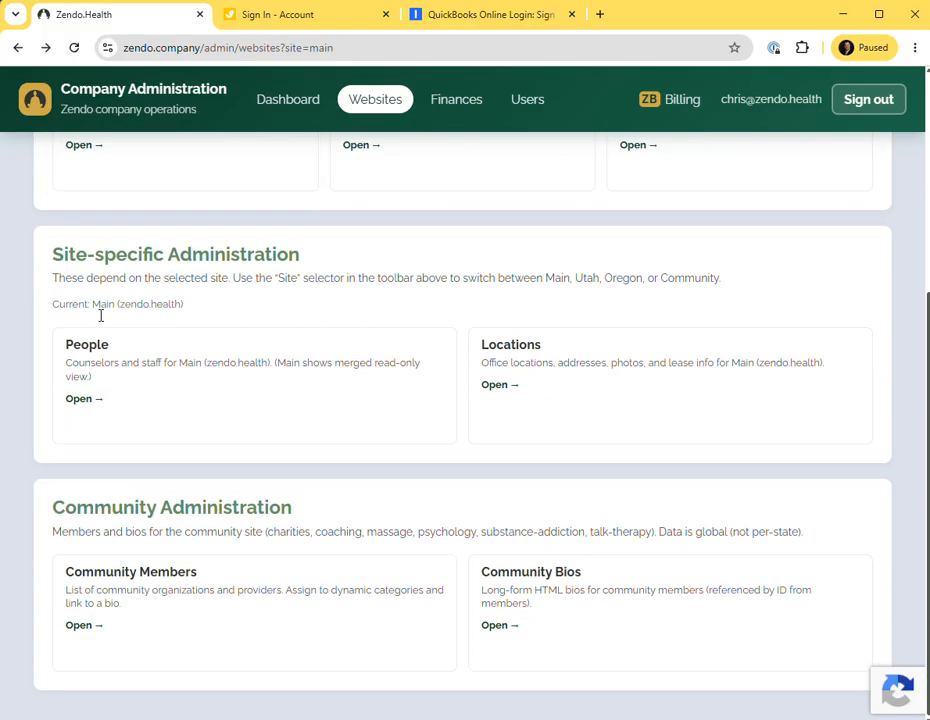
{"action": "scroll", "coordinate": [100, 316], "scroll_direction": "up", "scroll_amount": 2}
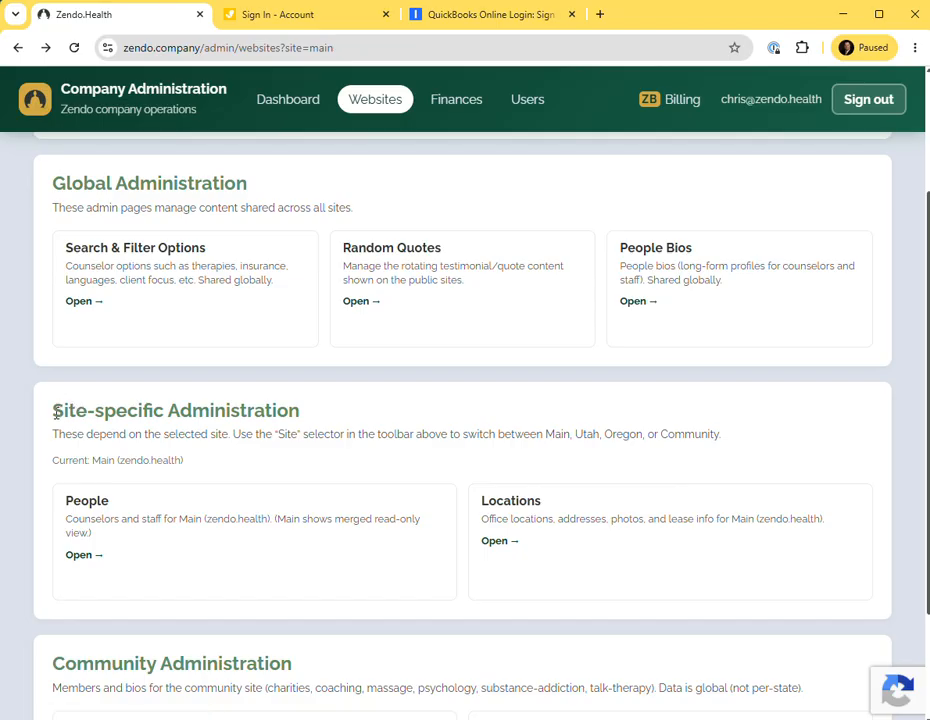
{"action": "left_click_drag", "start_coordinate": [56, 413], "coordinate": [303, 421]}
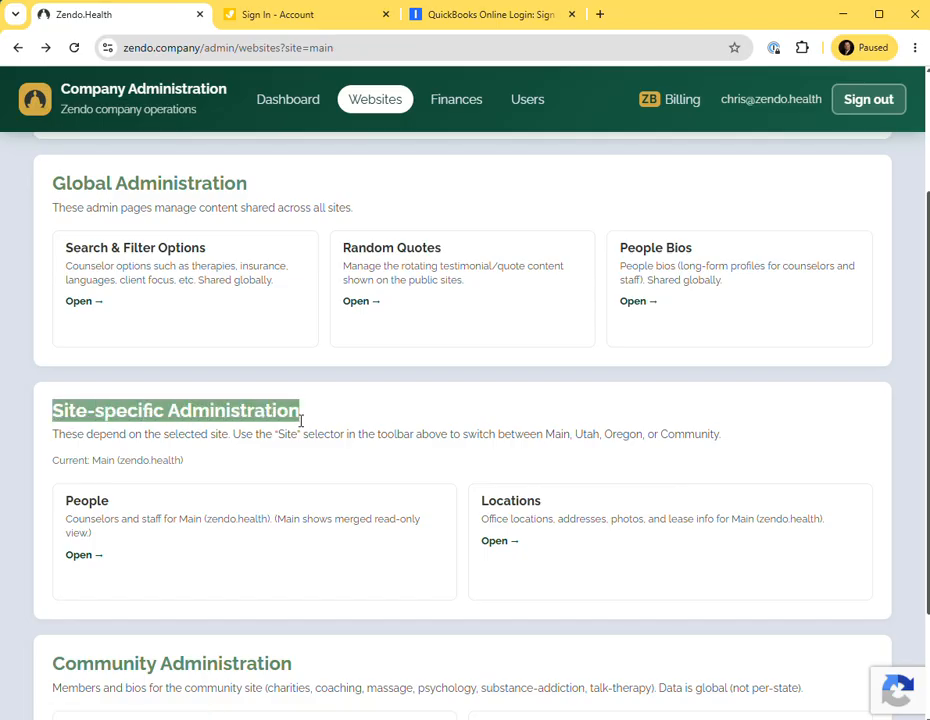
{"action": "left_click", "coordinate": [164, 418]}
{"action": "left_click_drag", "start_coordinate": [51, 412], "coordinate": [163, 419]}
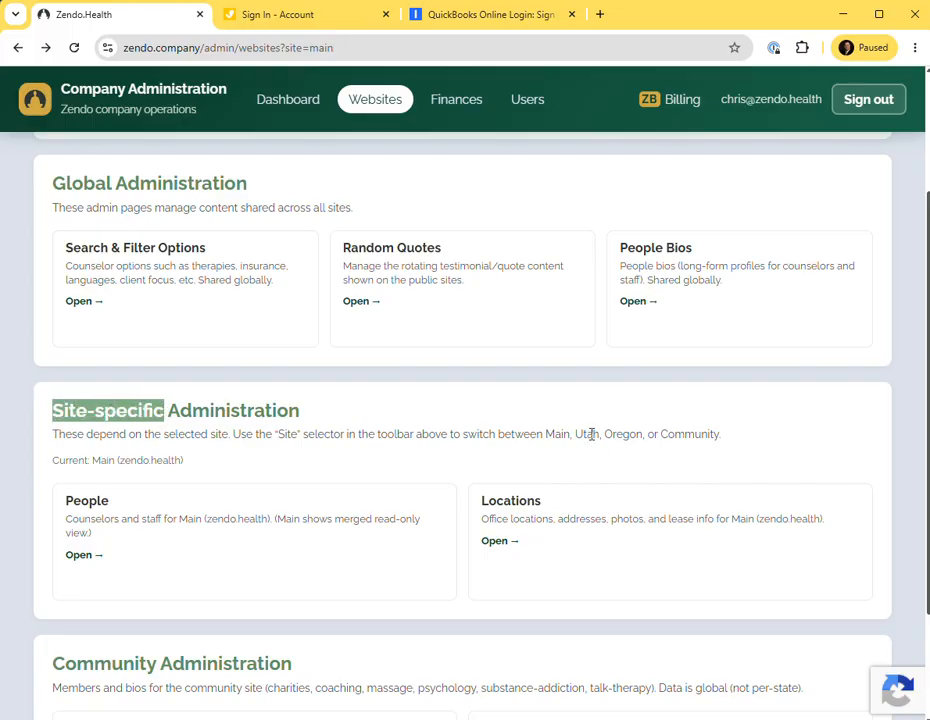
{"action": "left_click_drag", "start_coordinate": [584, 436], "coordinate": [589, 435]}
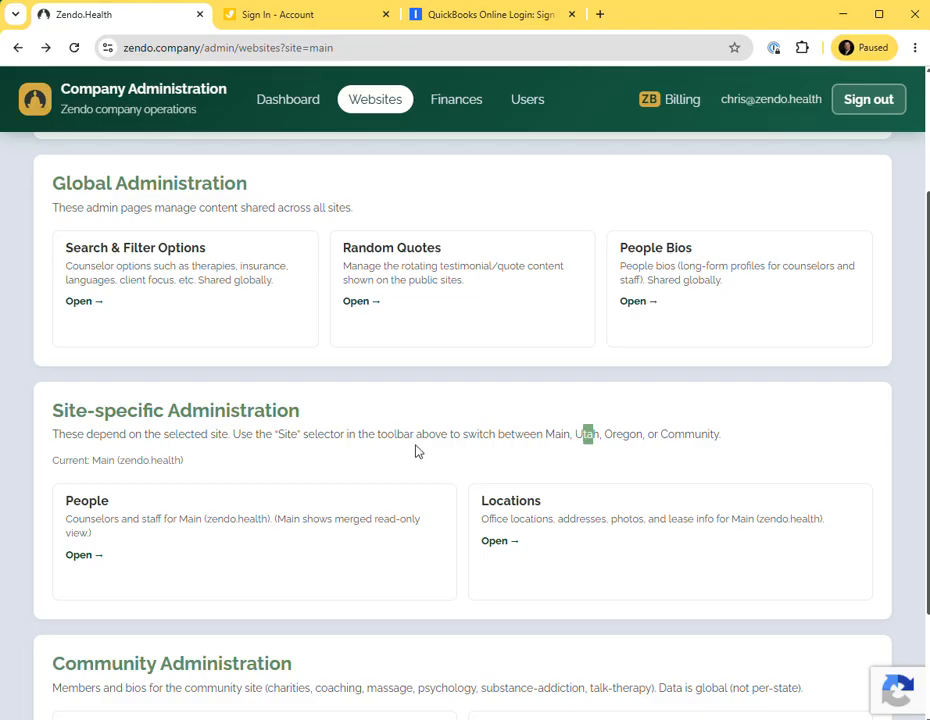
{"action": "scroll", "coordinate": [324, 455], "scroll_direction": "down", "scroll_amount": 2}
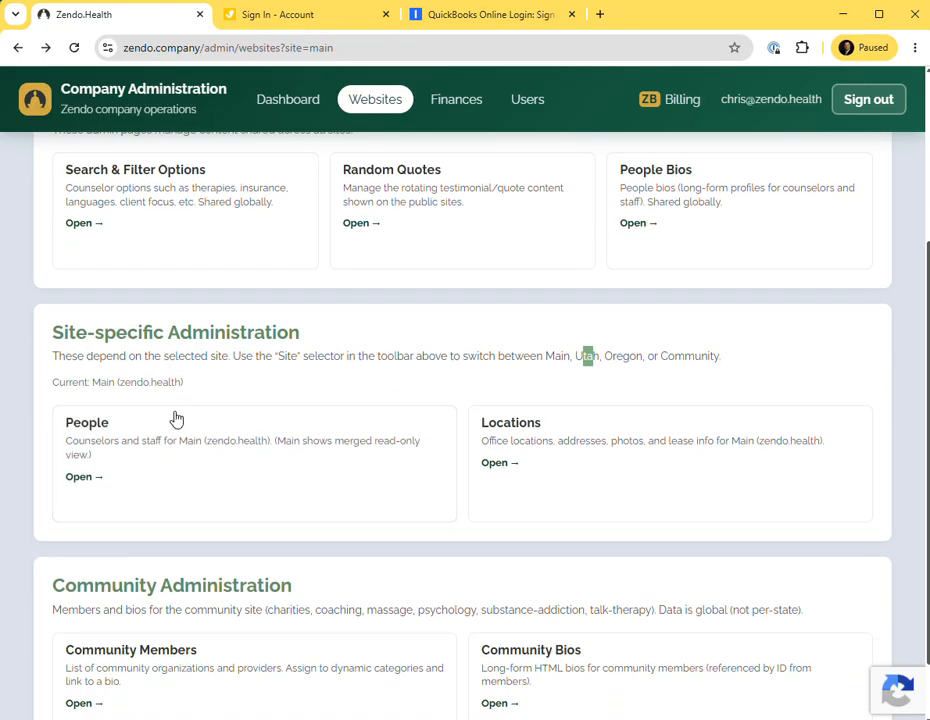
Open the Oregon site's People list and start adding a person with the wizard.
{"action": "left_click", "coordinate": [180, 456]}
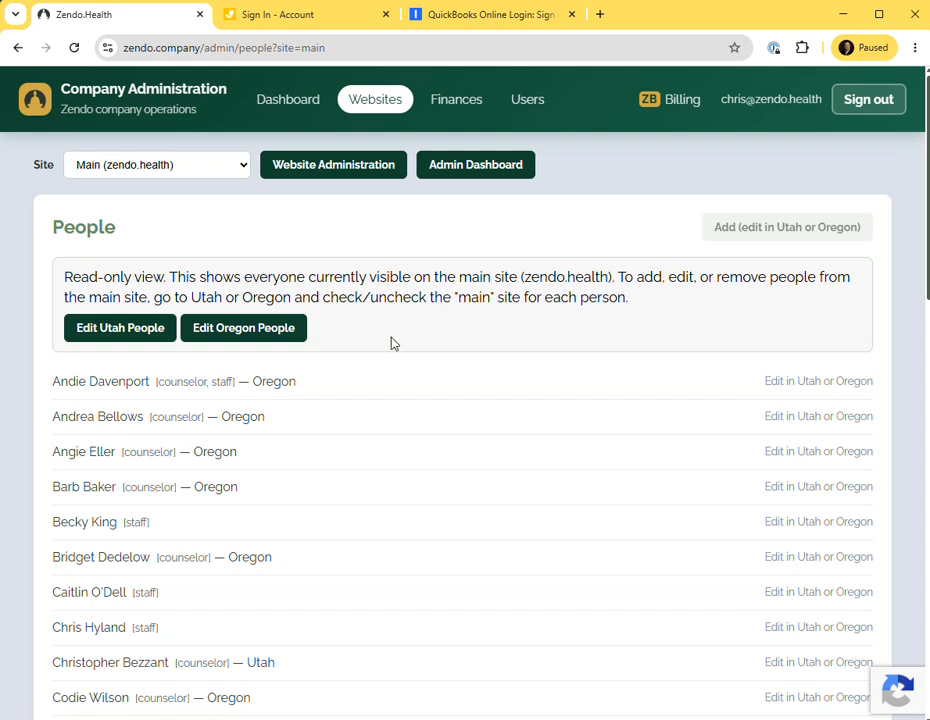
{"action": "left_click", "coordinate": [229, 334]}
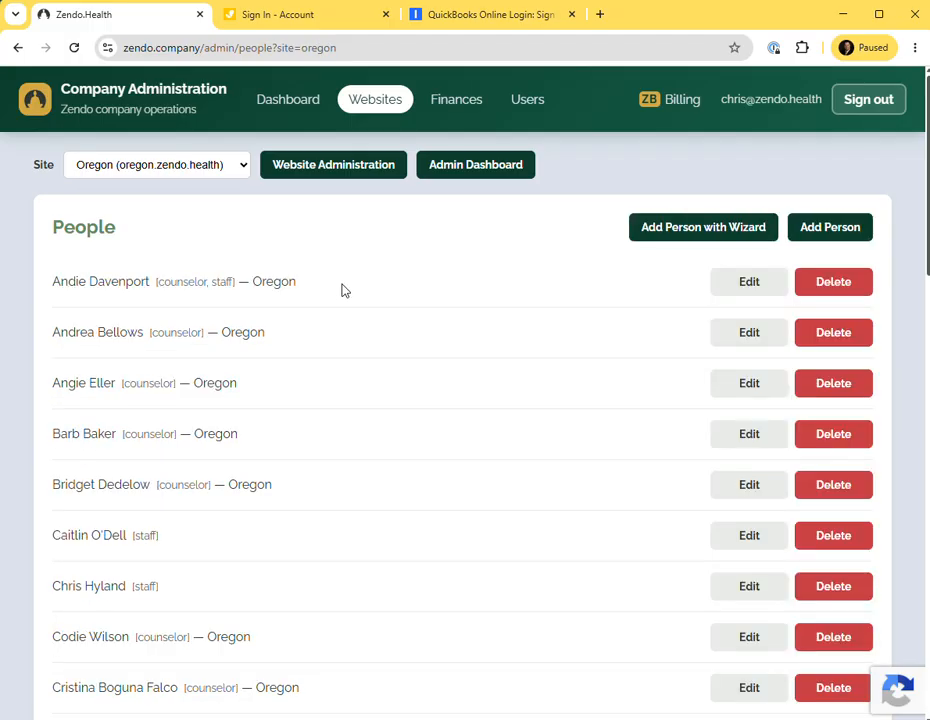
{"action": "left_click", "coordinate": [694, 237]}
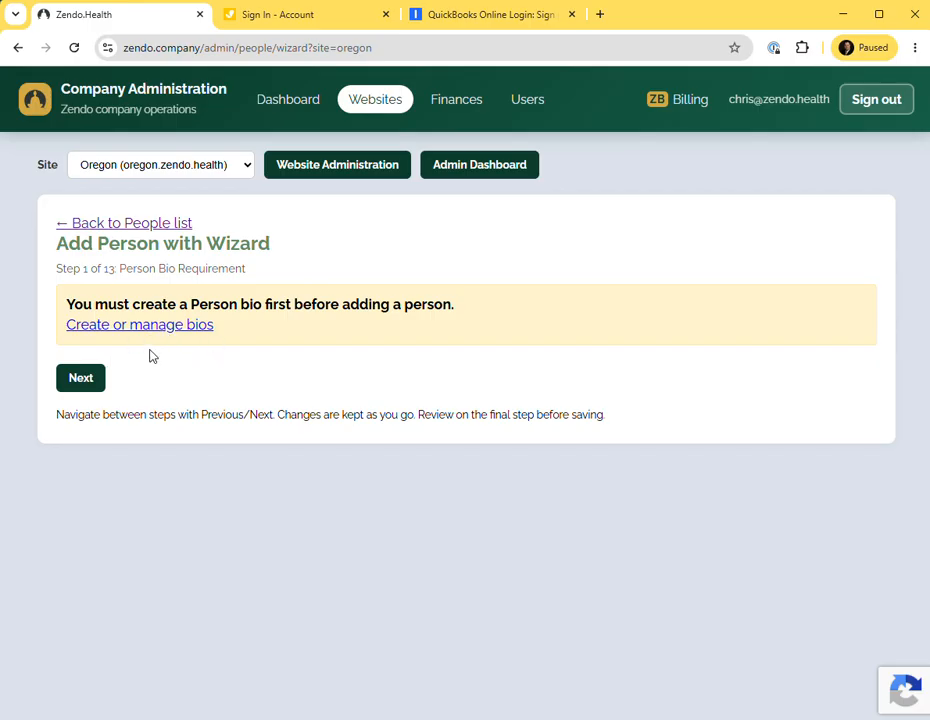
Enter the counselor's full name as the person's Name and advance to the profile photo step.
{"action": "left_click", "coordinate": [90, 384]}
{"action": "left_click", "coordinate": [141, 288]}
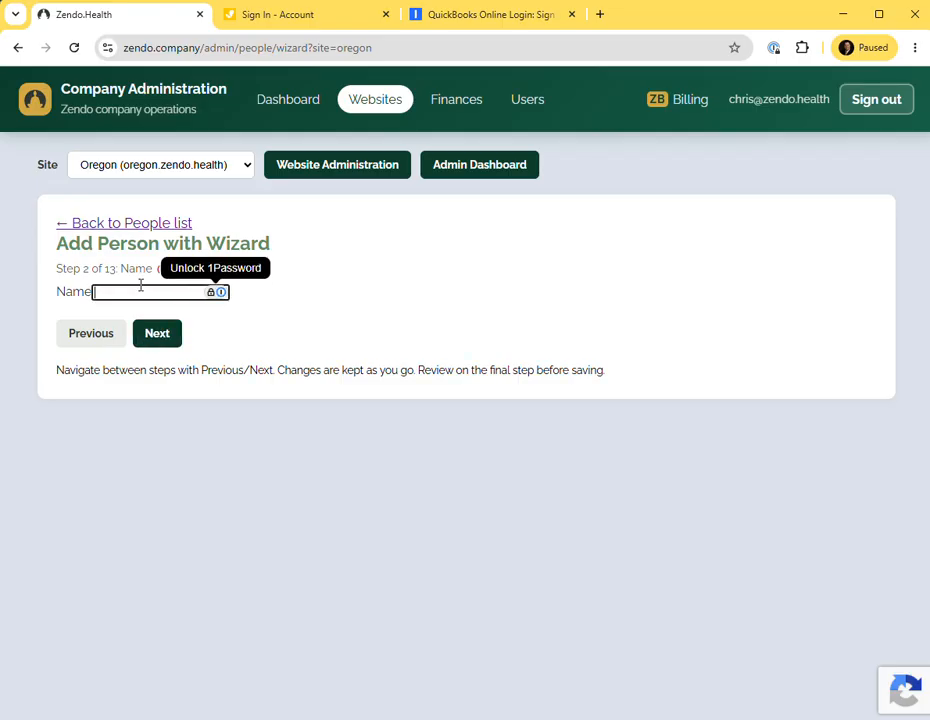
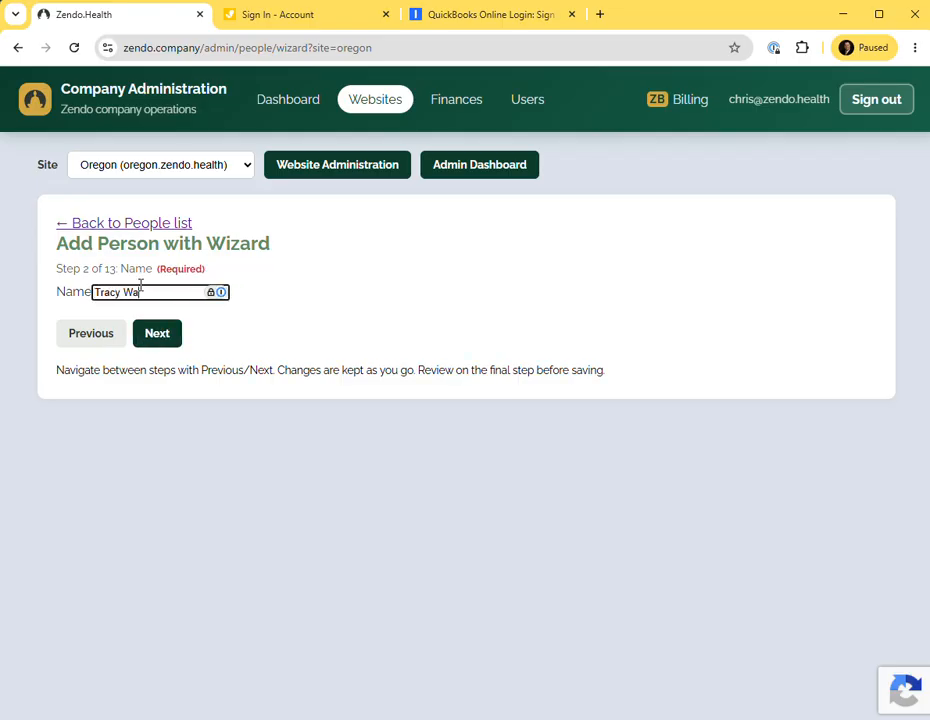
{"action": "left_click", "coordinate": [168, 337]}
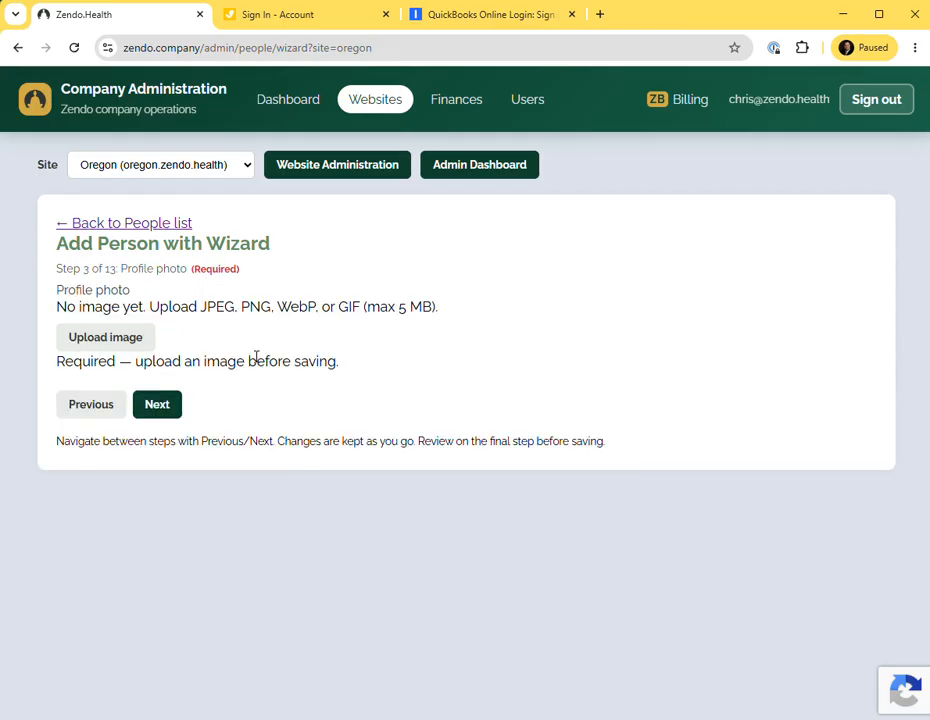
Upload the counselor's headshot from the Oregon Directions, LLC Employees folder as the profile photo.
{"action": "left_click", "coordinate": [107, 346]}
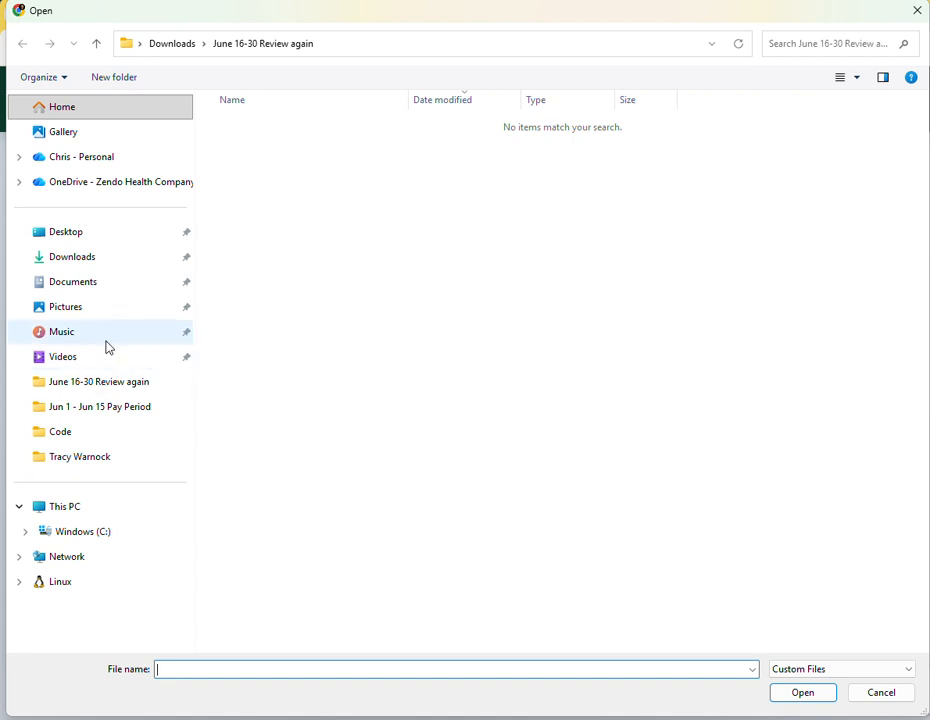
{"action": "left_click", "coordinate": [92, 161]}
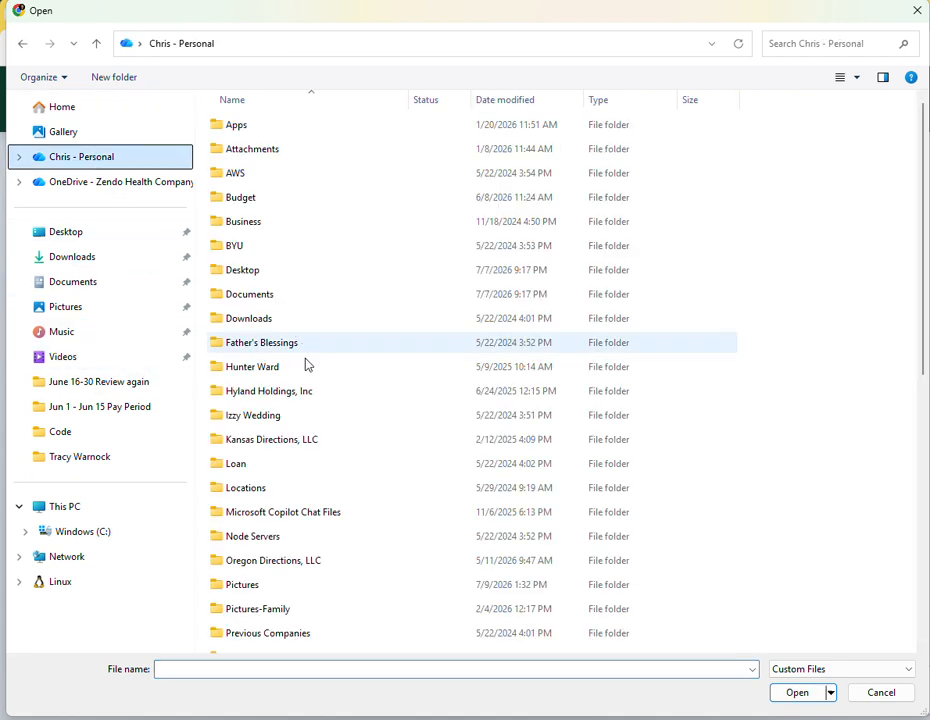
{"action": "scroll", "coordinate": [301, 484], "scroll_direction": "down", "scroll_amount": 3}
{"action": "double_click", "coordinate": [282, 353]}
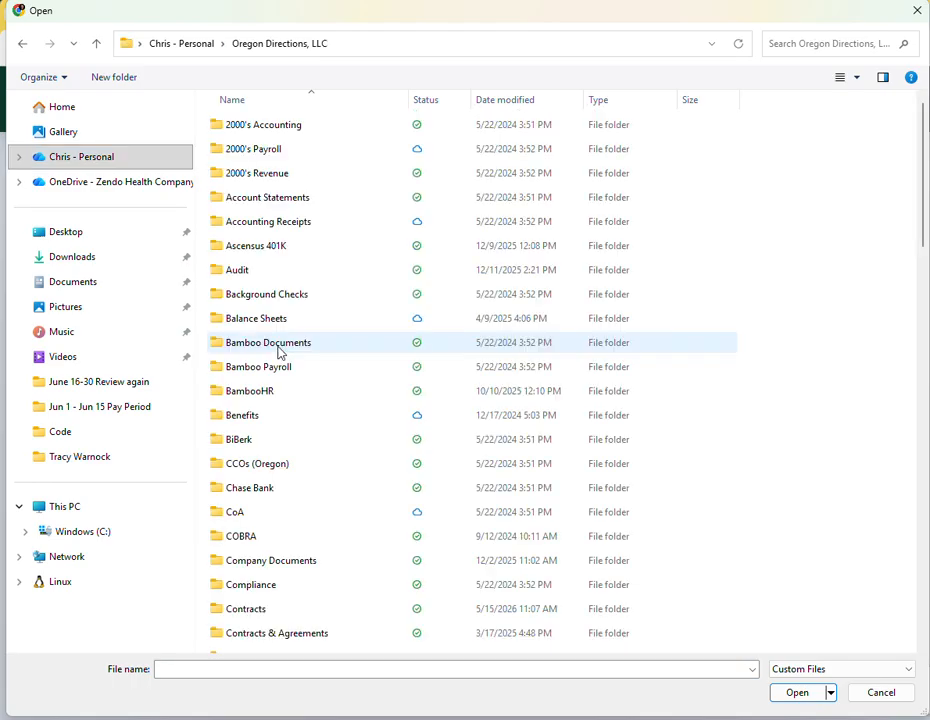
{"action": "scroll", "coordinate": [264, 473], "scroll_direction": "down", "scroll_amount": 3}
{"action": "left_click", "coordinate": [265, 474]}
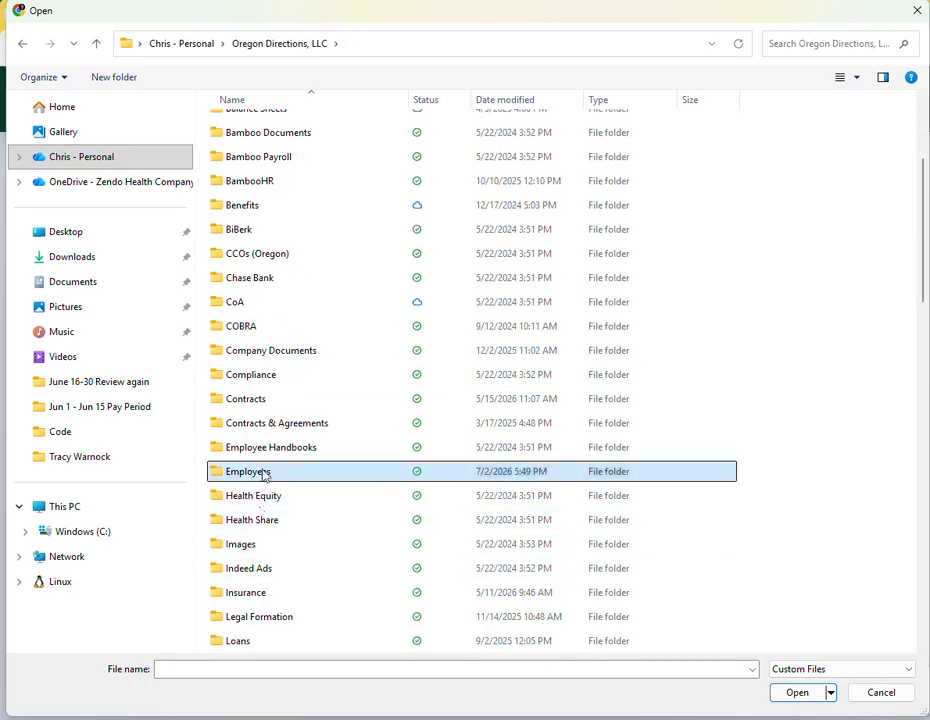
{"action": "double_click", "coordinate": [265, 474]}
{"action": "double_click", "coordinate": [280, 440]}
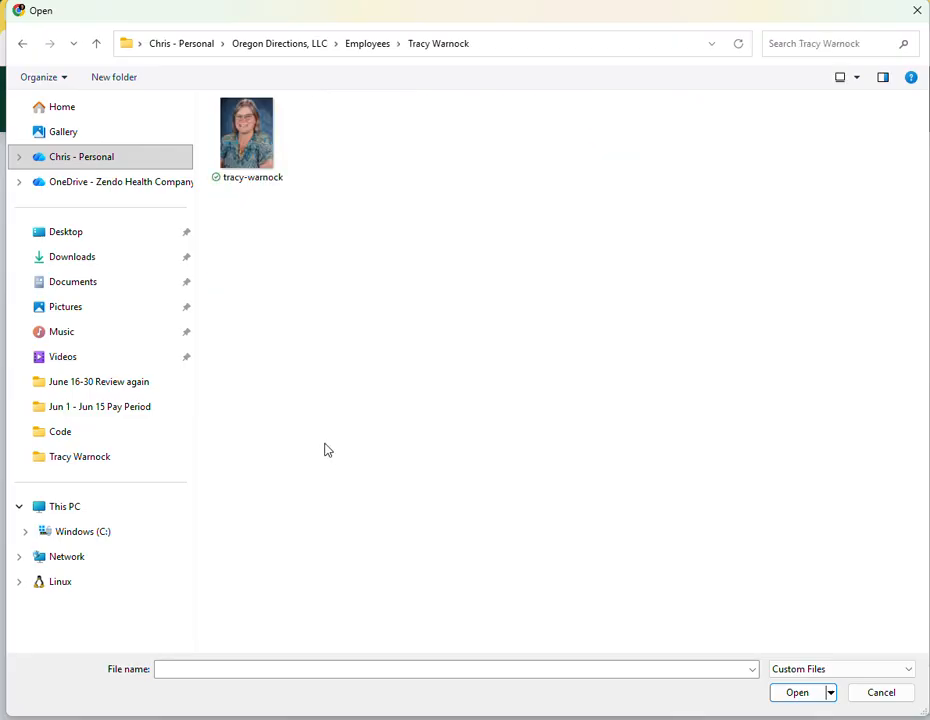
{"action": "double_click", "coordinate": [257, 162]}
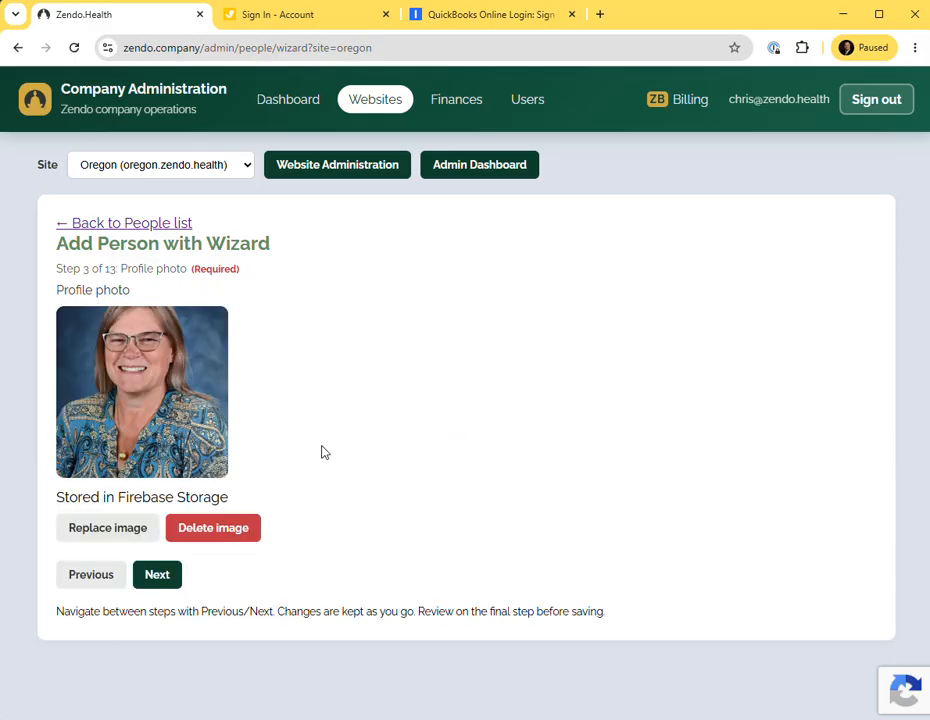
Move past the optional profile image position step, leaving it blank, to reach the People bio step.
{"action": "left_click", "coordinate": [157, 577]}
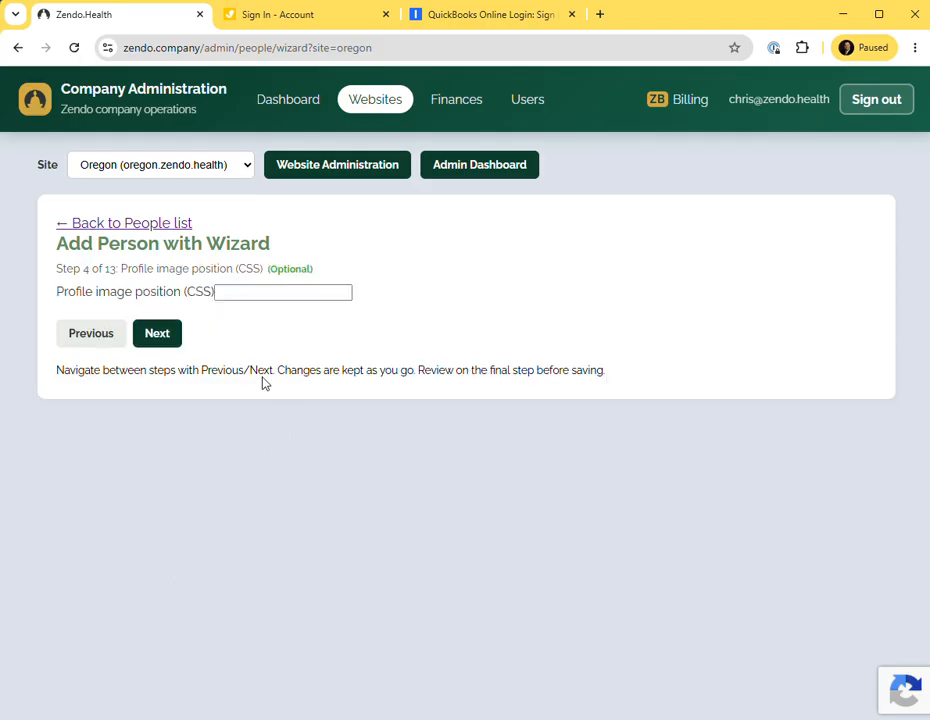
{"action": "double_click", "coordinate": [192, 292]}
{"action": "left_click", "coordinate": [97, 340]}
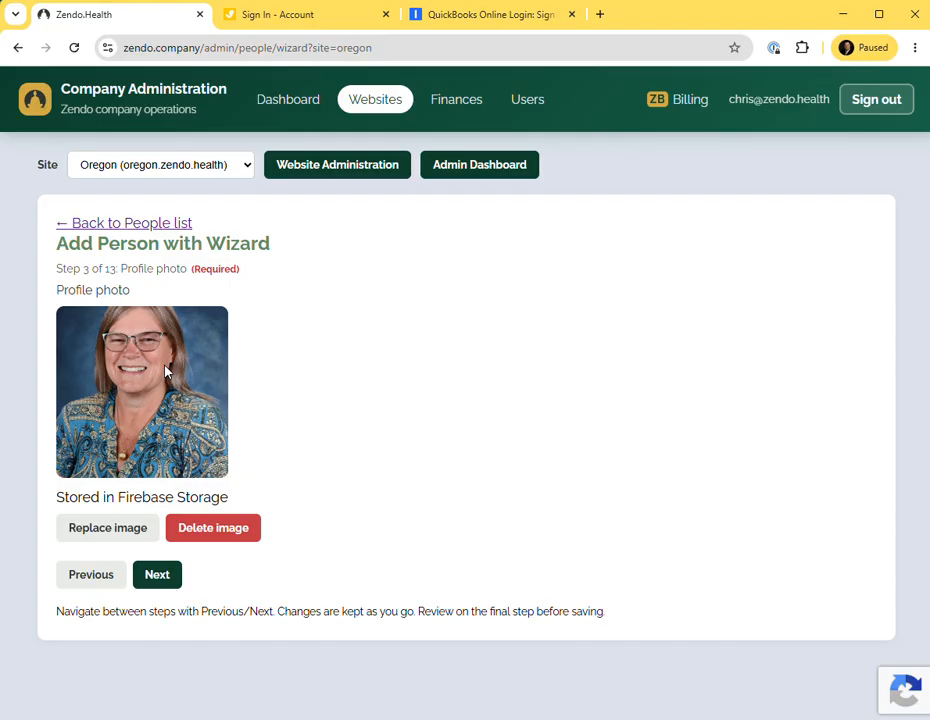
{"action": "left_click", "coordinate": [160, 576]}
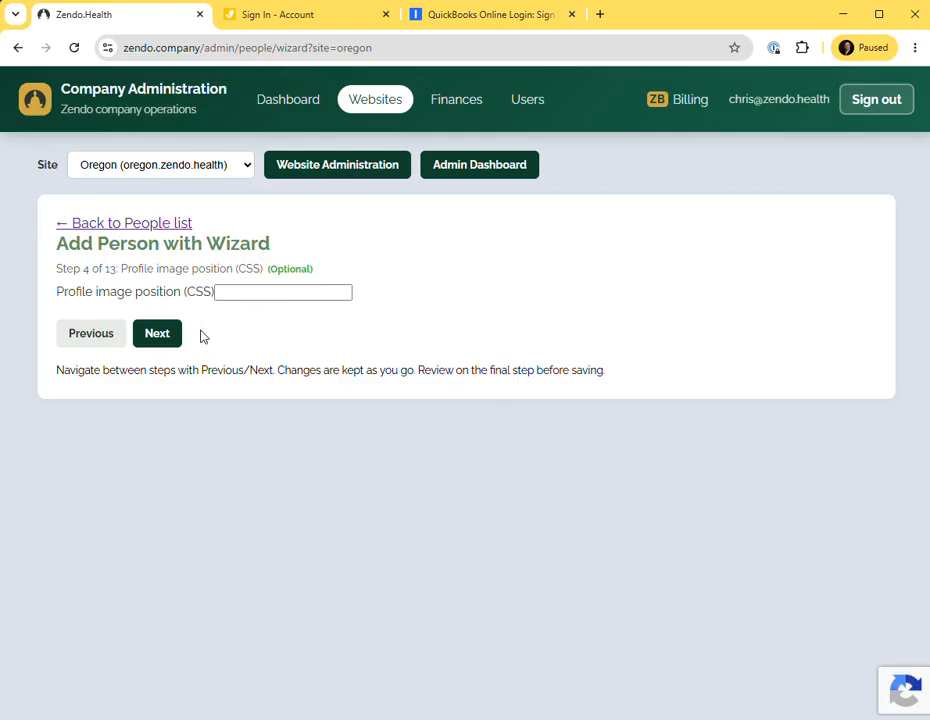
{"action": "left_click", "coordinate": [157, 338]}
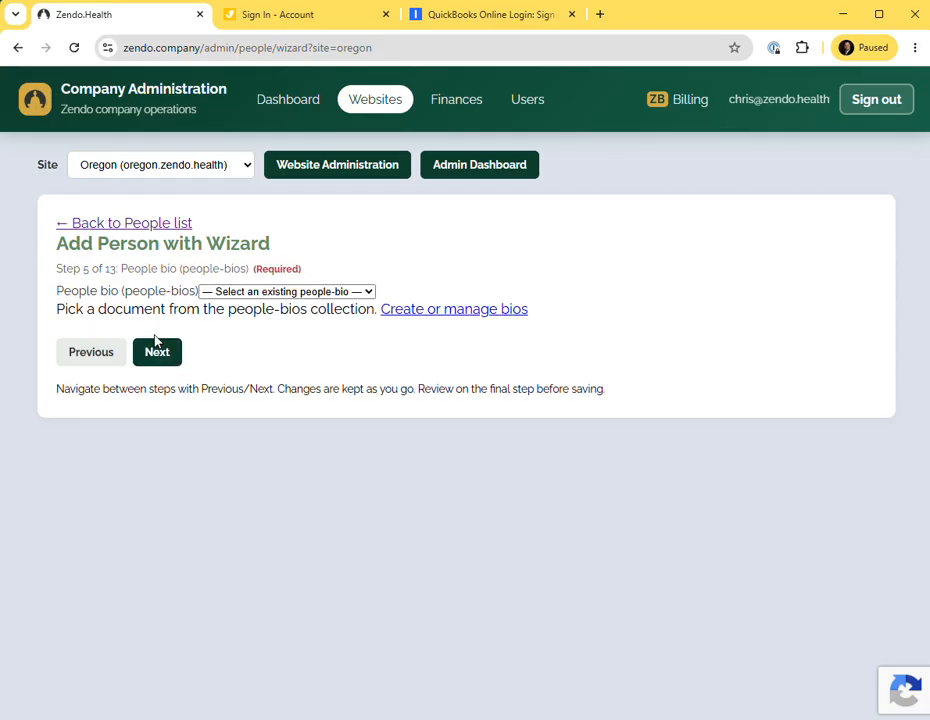
Select the counselor's bio document as the People bio and advance to Community Membership.
{"action": "left_click", "coordinate": [268, 292]}
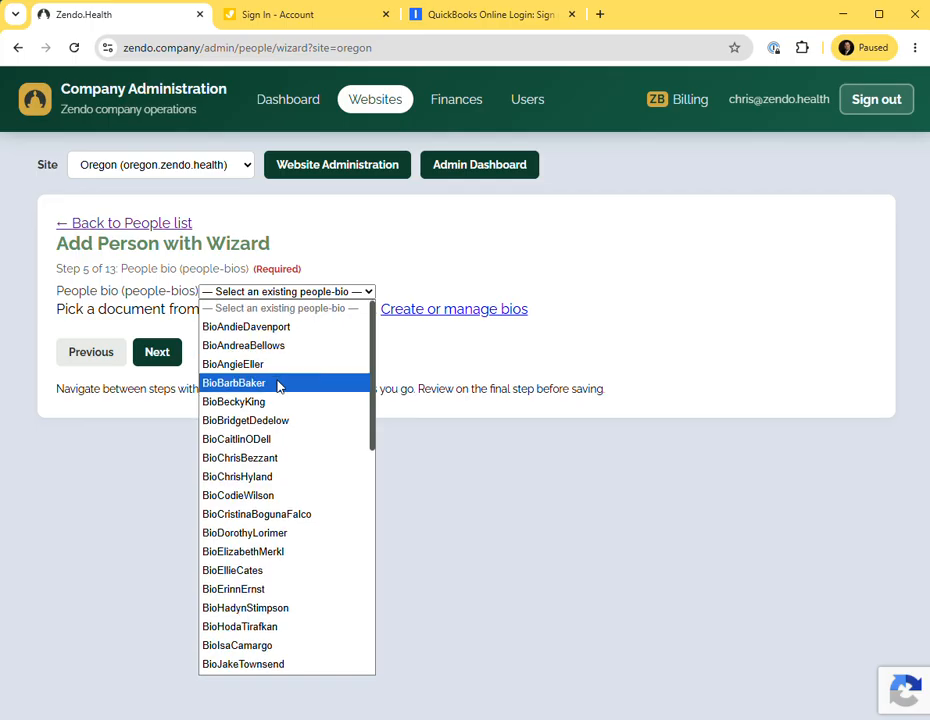
{"action": "scroll", "coordinate": [278, 386], "scroll_direction": "down", "scroll_amount": 5}
{"action": "left_click", "coordinate": [255, 637]}
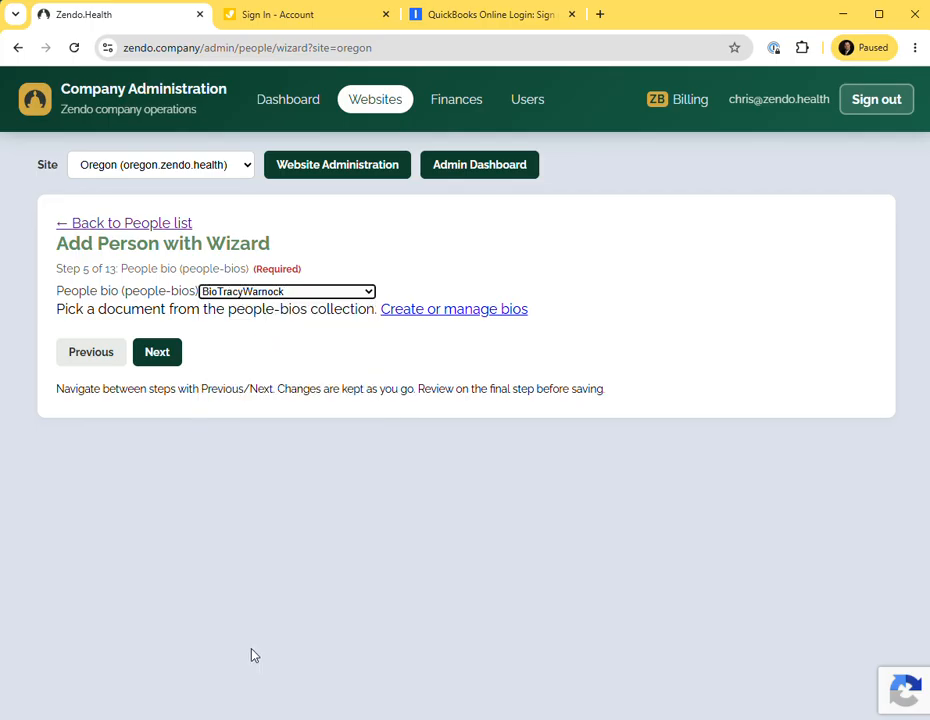
{"action": "left_click", "coordinate": [158, 356]}
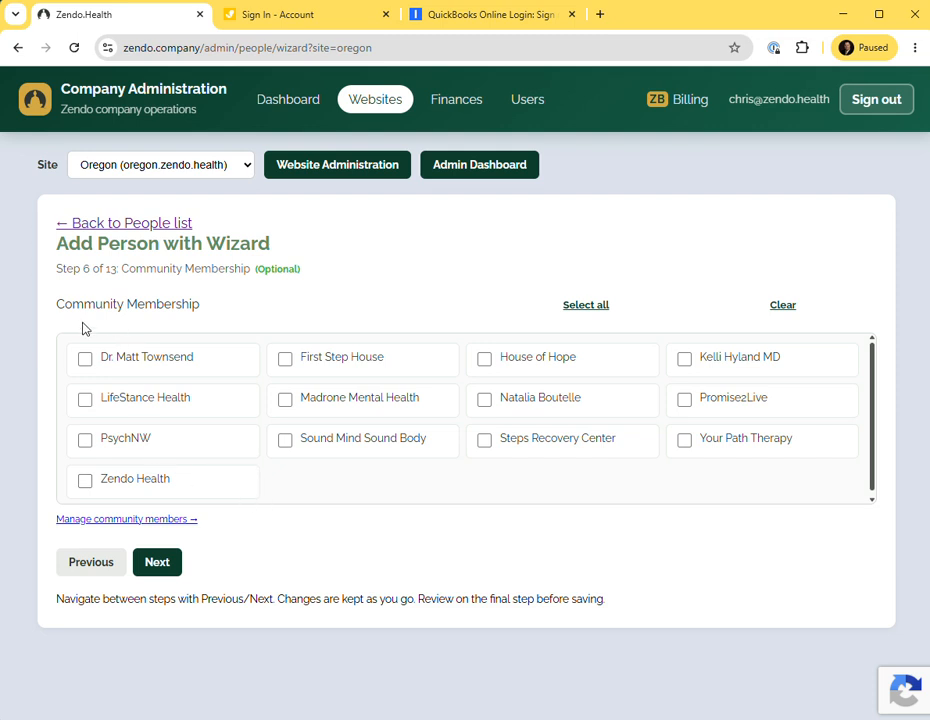
Check Zendo Health as the person's community membership and continue to the Email step.
{"action": "left_click_drag", "start_coordinate": [206, 314], "coordinate": [62, 314]}
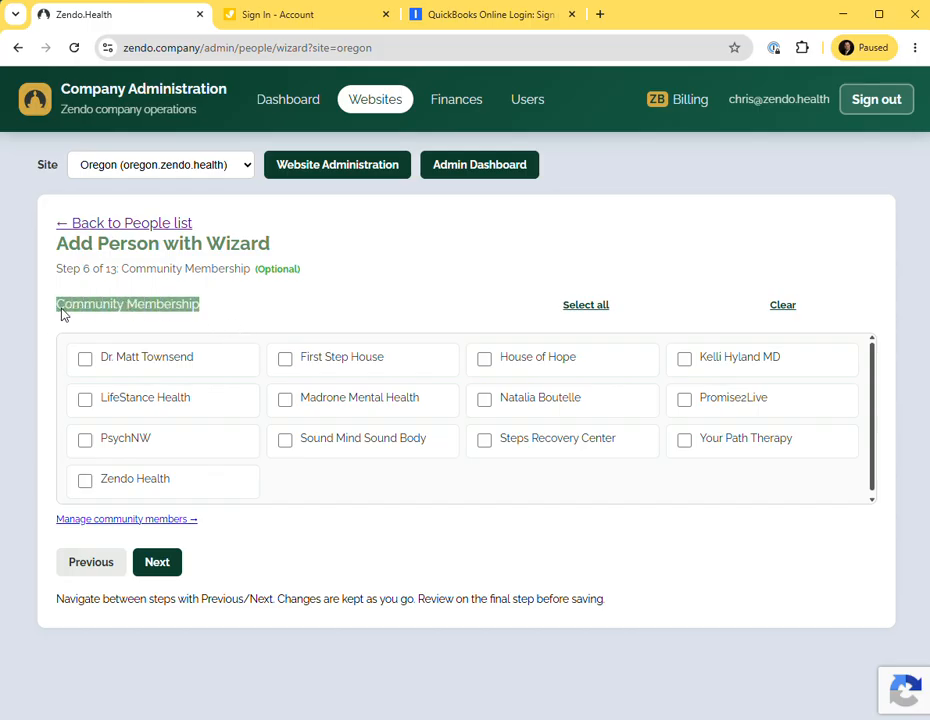
{"action": "left_click", "coordinate": [255, 309]}
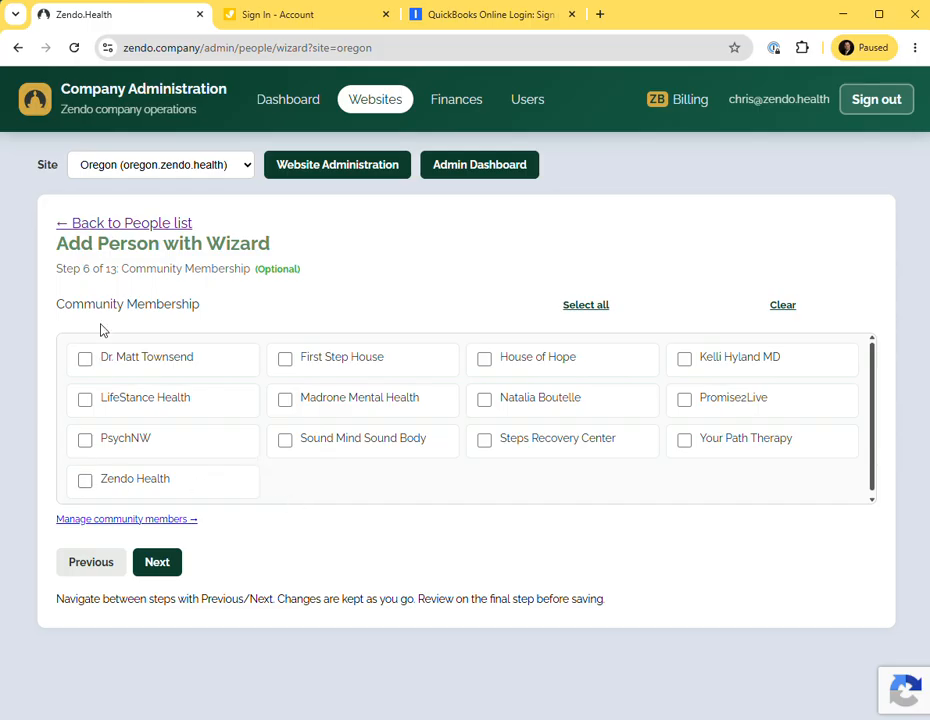
{"action": "left_click", "coordinate": [89, 485]}
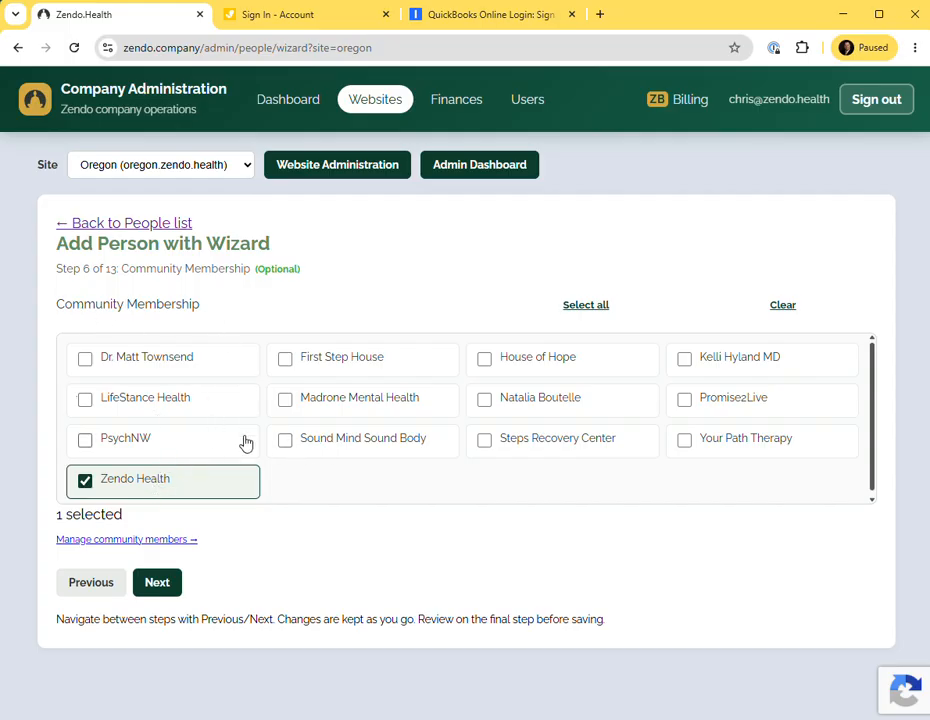
{"action": "left_click", "coordinate": [170, 591]}
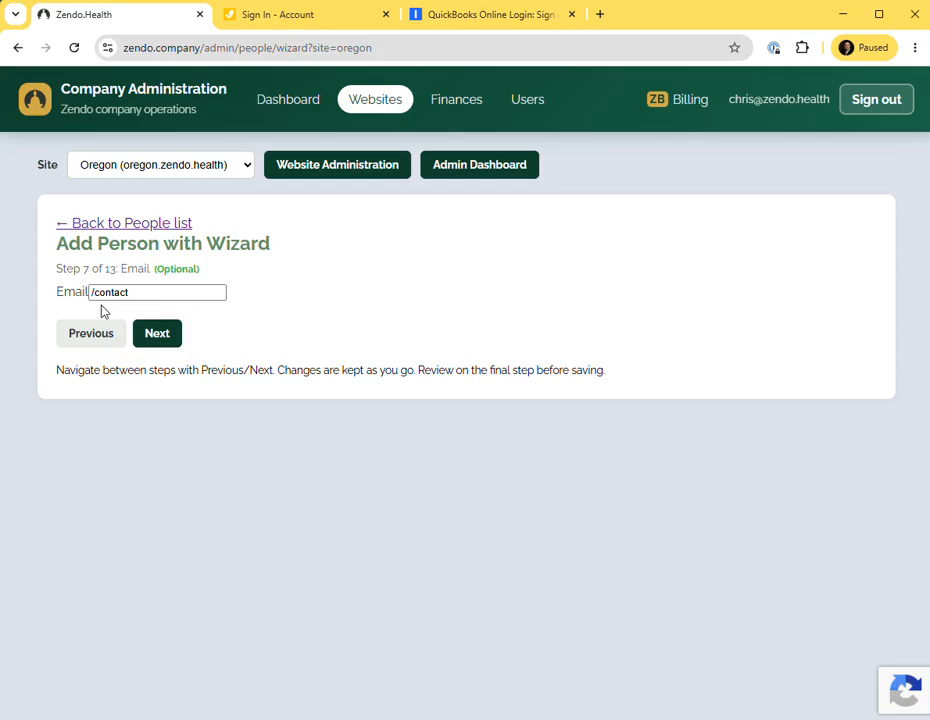
Keep the /contact email and page between the Phone and SMS steps, ending on the Phone (call) step.
{"action": "left_click", "coordinate": [162, 337]}
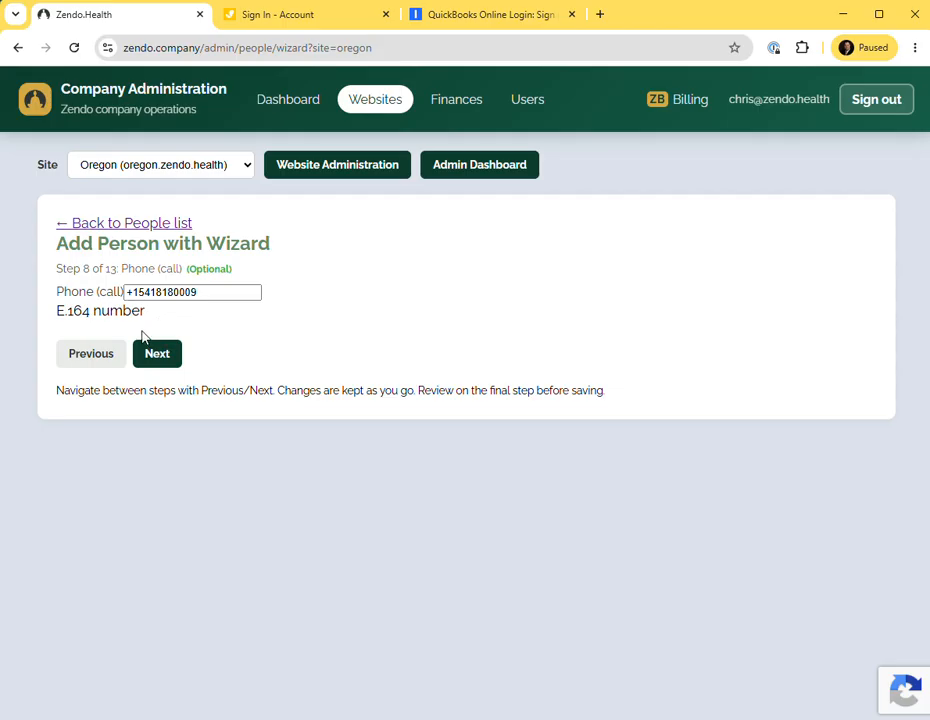
{"action": "left_click", "coordinate": [164, 356]}
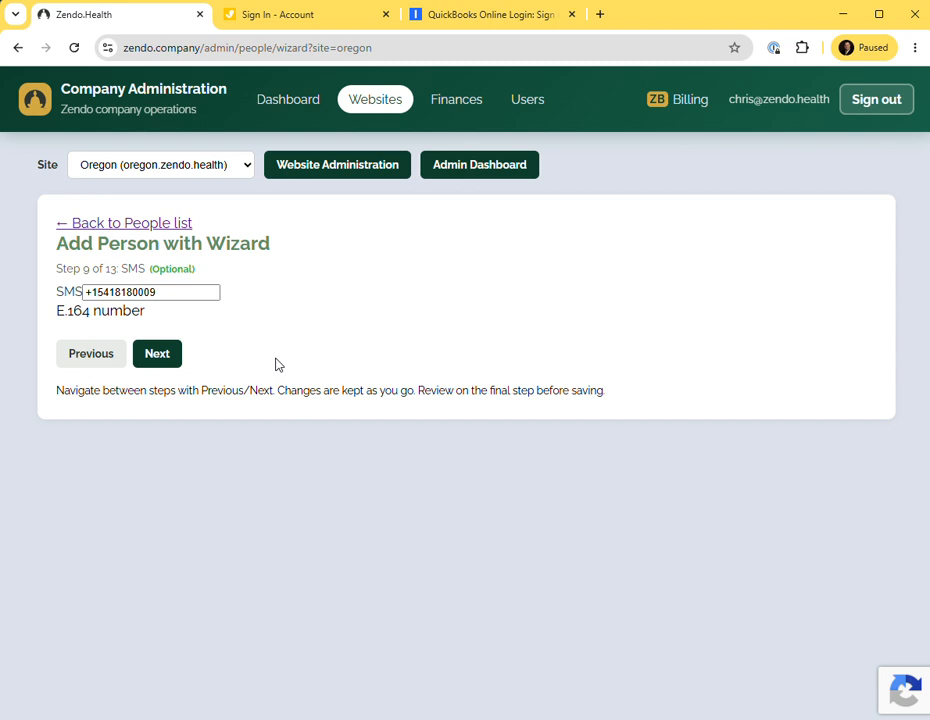
{"action": "left_click", "coordinate": [92, 356]}
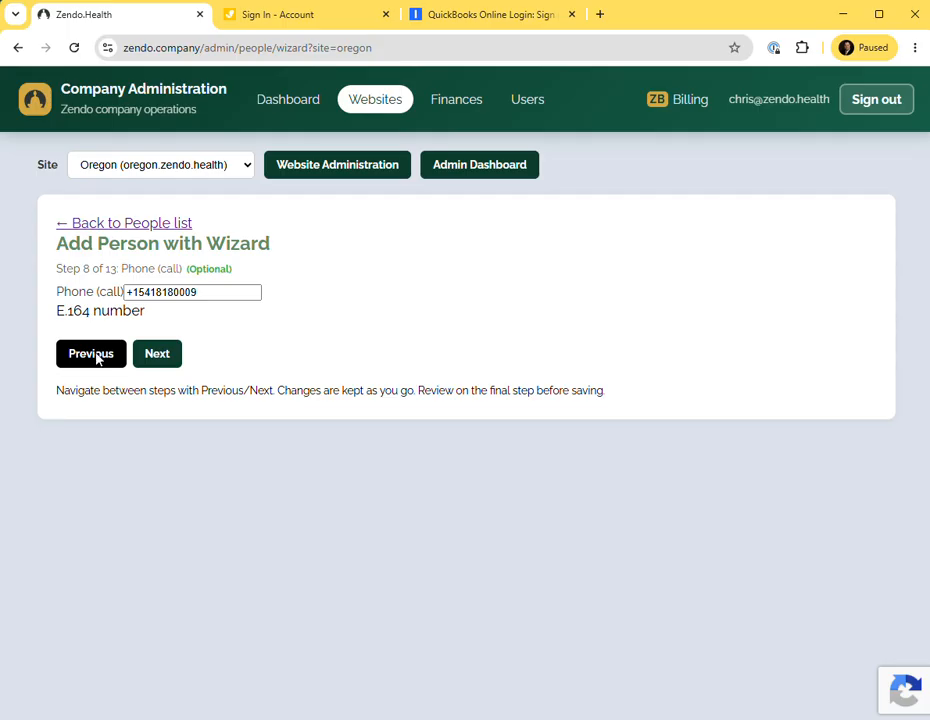
{"action": "left_click", "coordinate": [97, 358]}
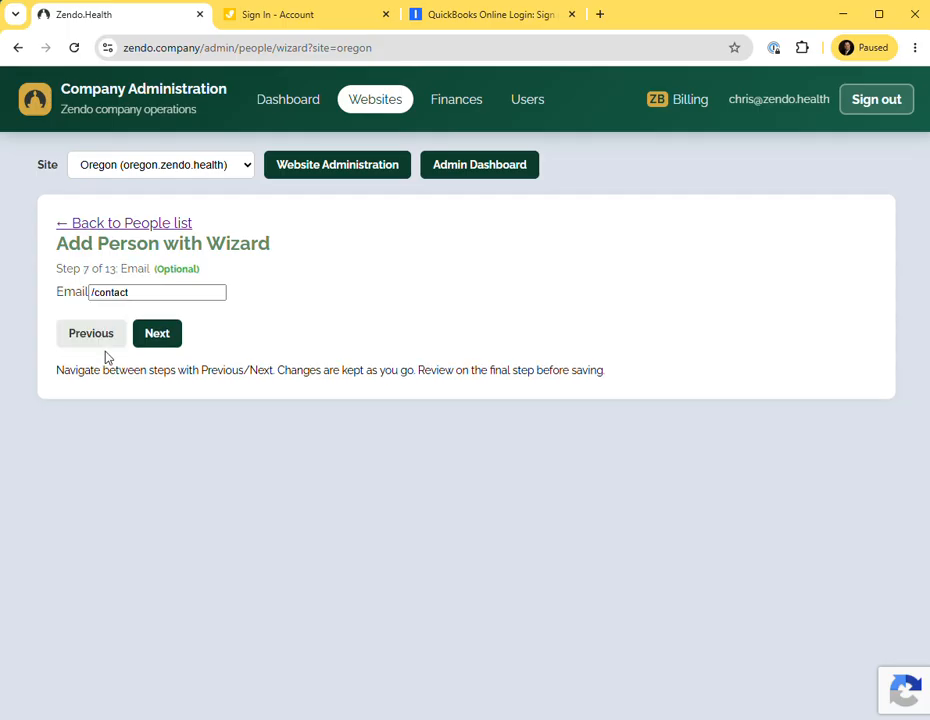
{"action": "left_click", "coordinate": [168, 338]}
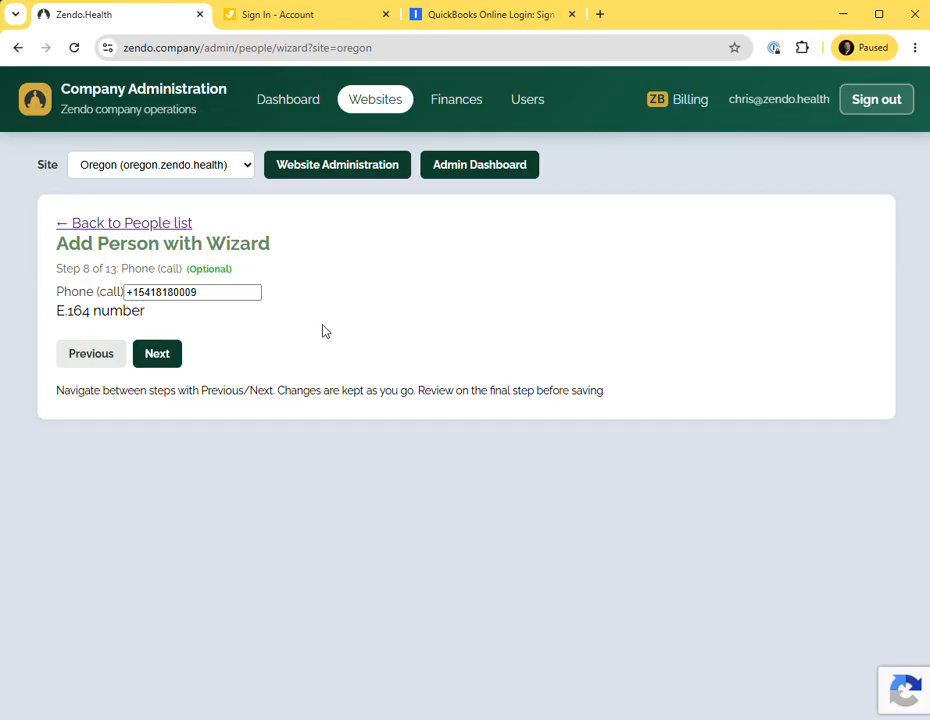
Switch to Teams, find the counselor's chat, and copy the work phone number from the contact card.
{"action": "key", "text": "alt+Tab"}
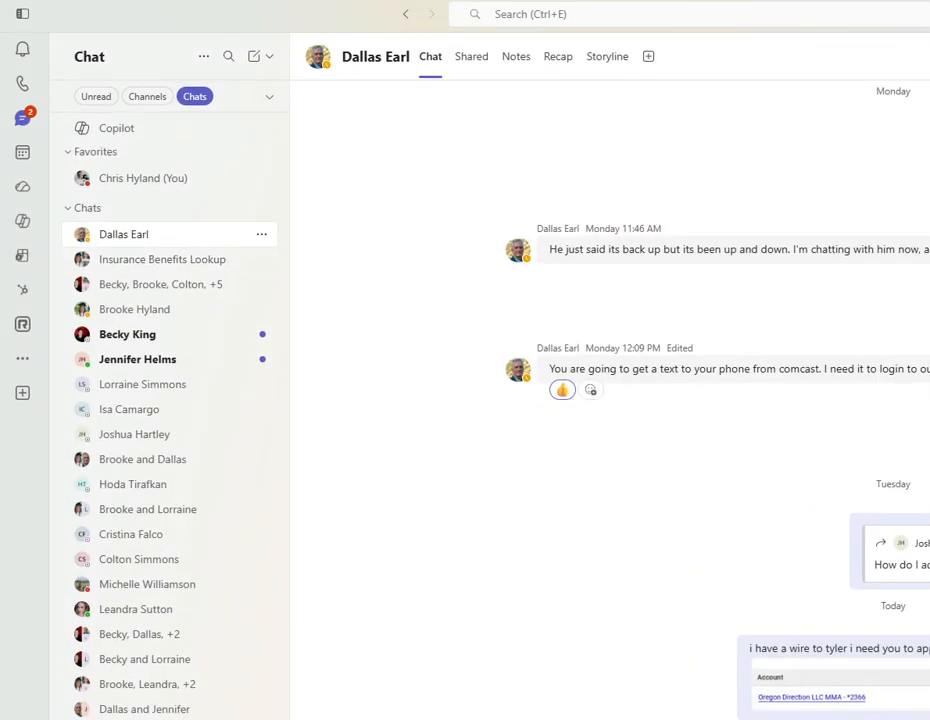
{"action": "left_click_drag", "start_coordinate": [770, 14], "coordinate": [577, 120]}
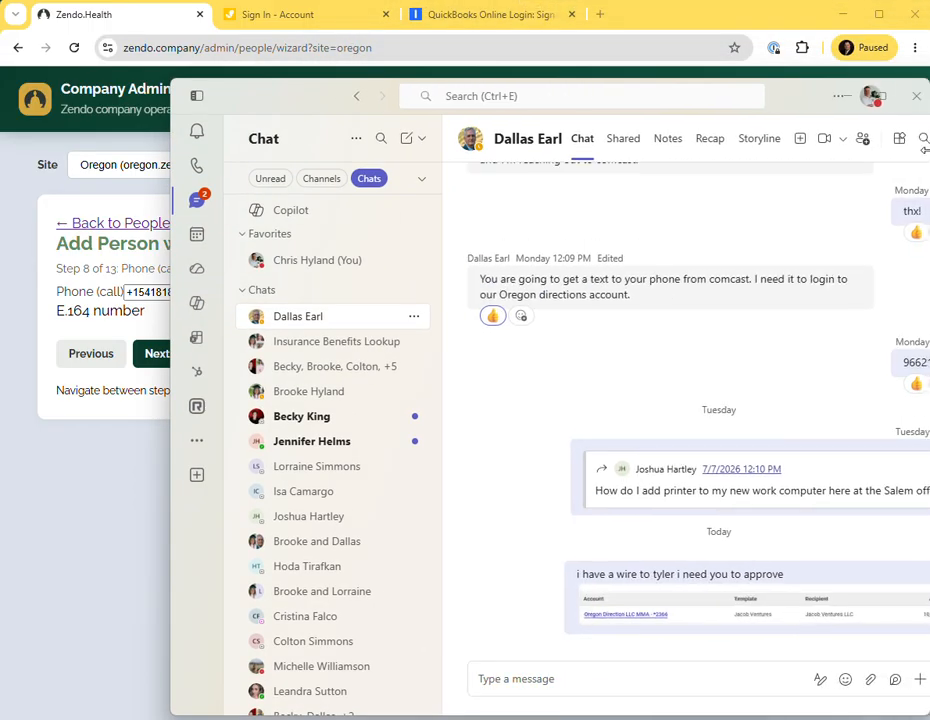
{"action": "left_click_drag", "start_coordinate": [675, 104], "coordinate": [565, 55]}
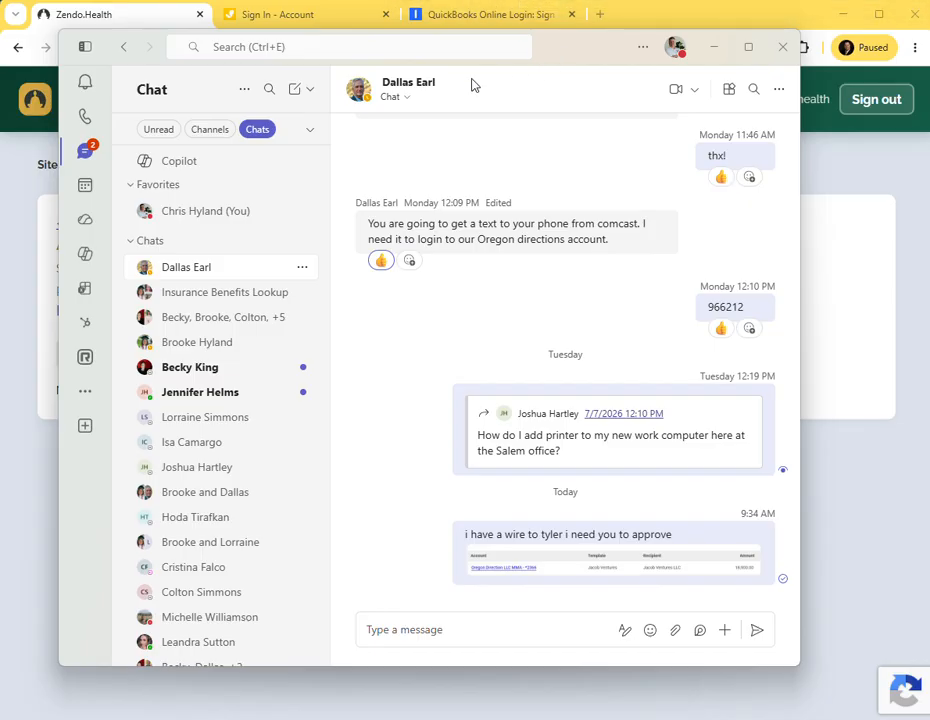
{"action": "left_click", "coordinate": [322, 47]}
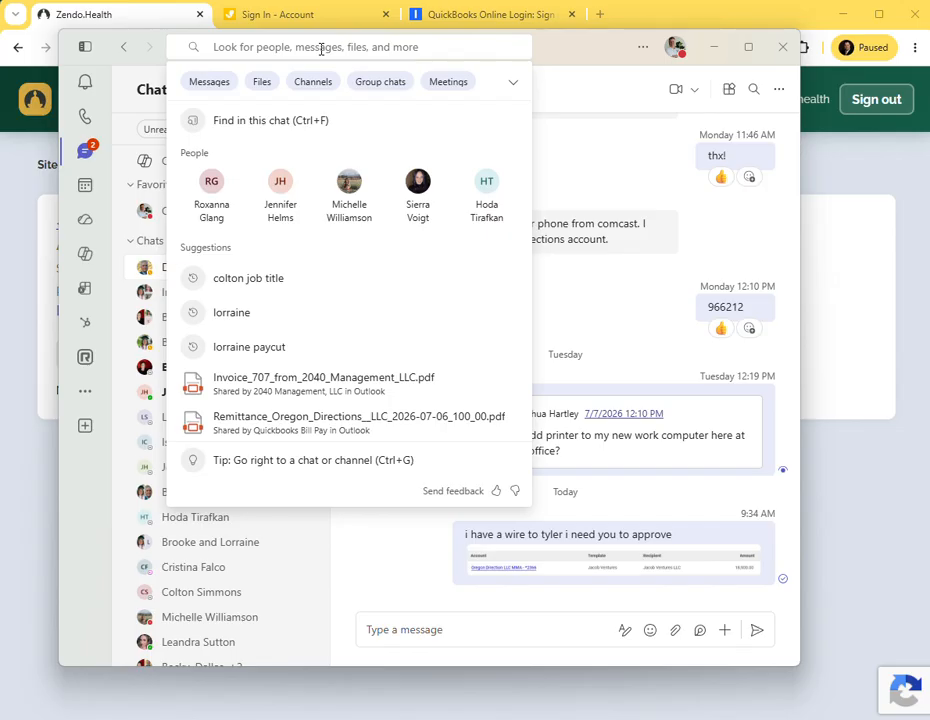
{"action": "type", "text": "tracy"}
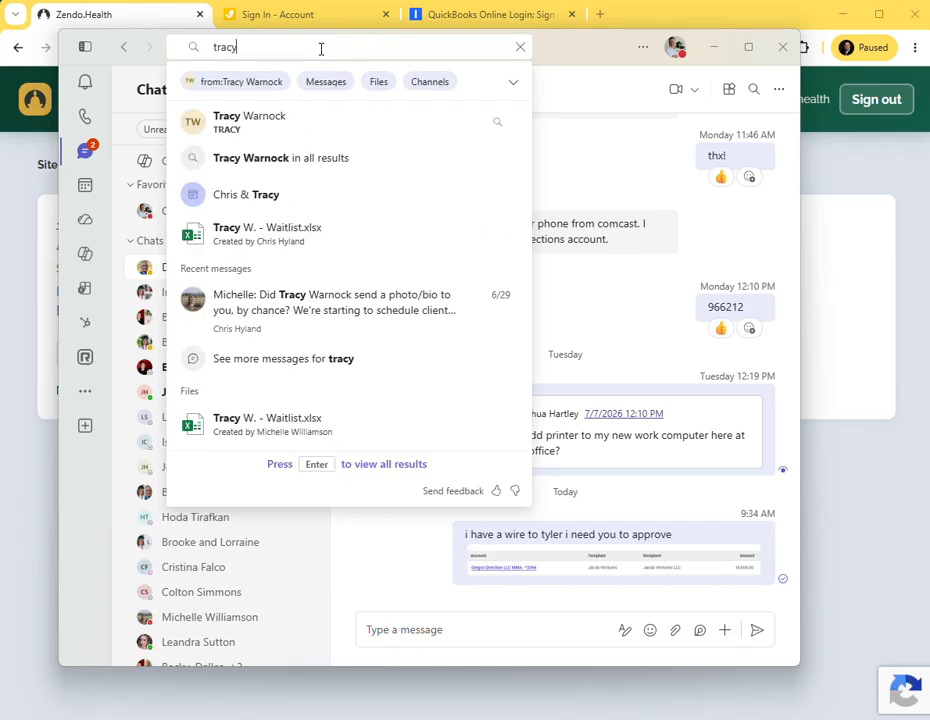
{"action": "left_click", "coordinate": [250, 117]}
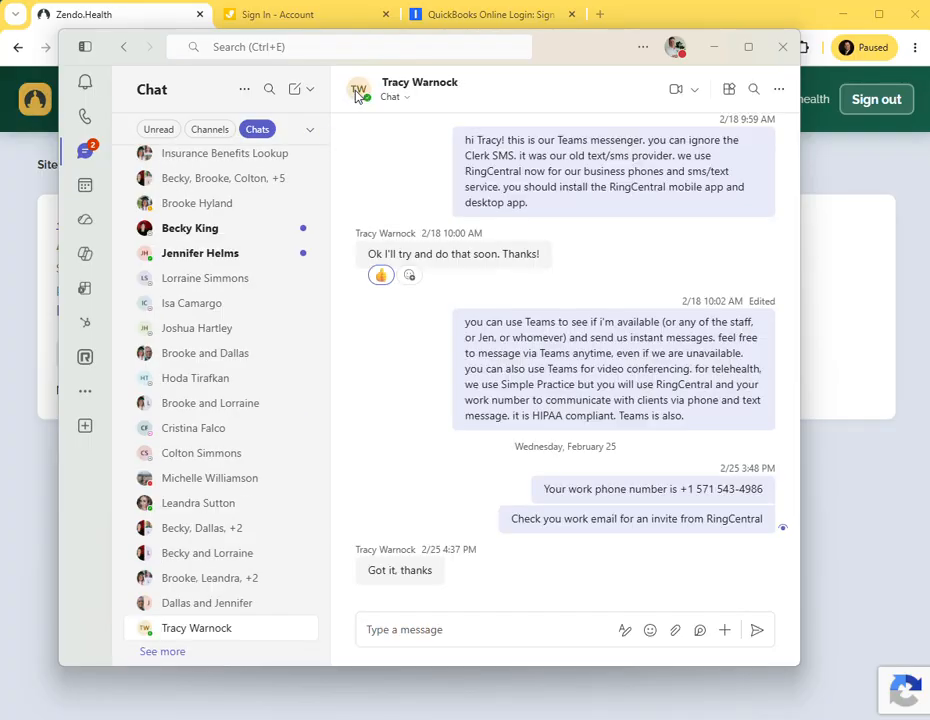
{"action": "left_click", "coordinate": [400, 89]}
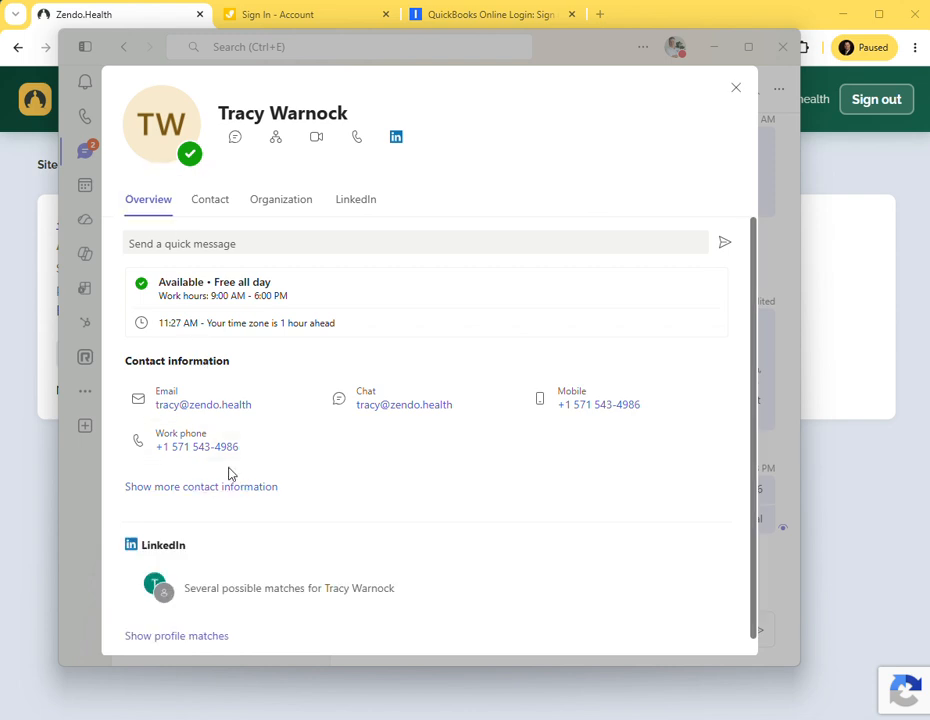
{"action": "left_click", "coordinate": [305, 444]}
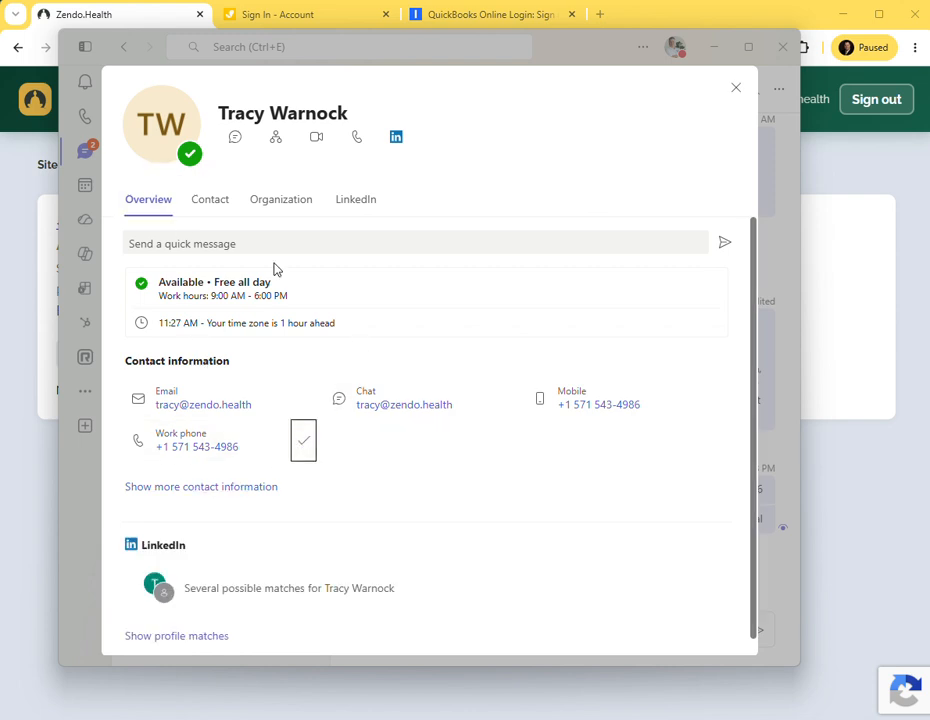
Replace the Phone (call) number with the counselor's copied work phone number and advance to SMS.
{"action": "left_click", "coordinate": [46, 482]}
{"action": "left_click_drag", "start_coordinate": [230, 293], "coordinate": [311, 305]}
{"action": "left_click", "coordinate": [147, 297]}
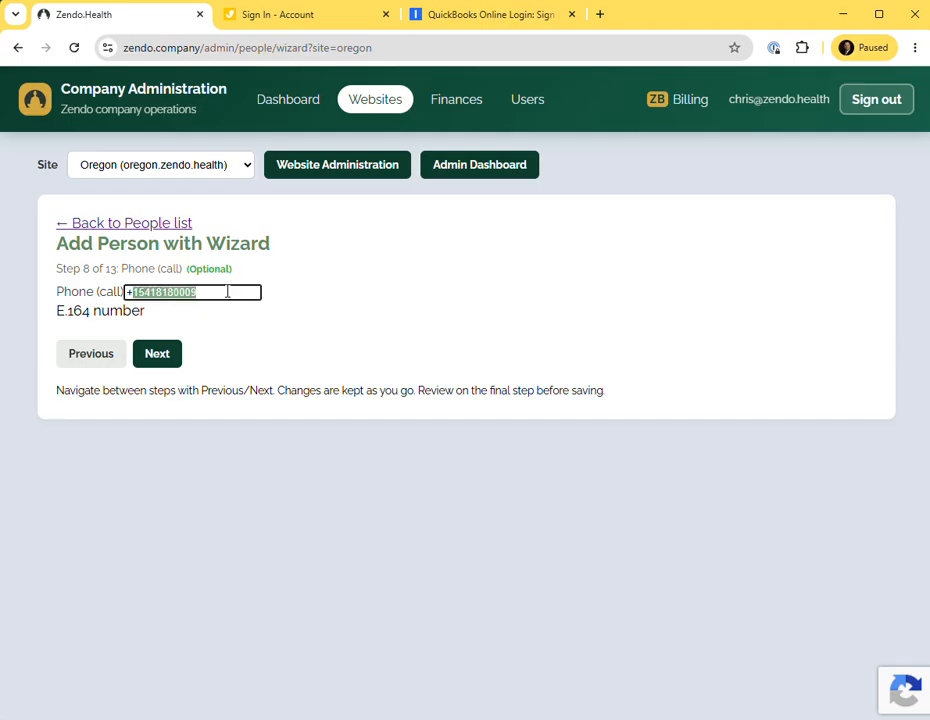
{"action": "left_click", "coordinate": [150, 292]}
{"action": "key", "text": "alt+Tab"}
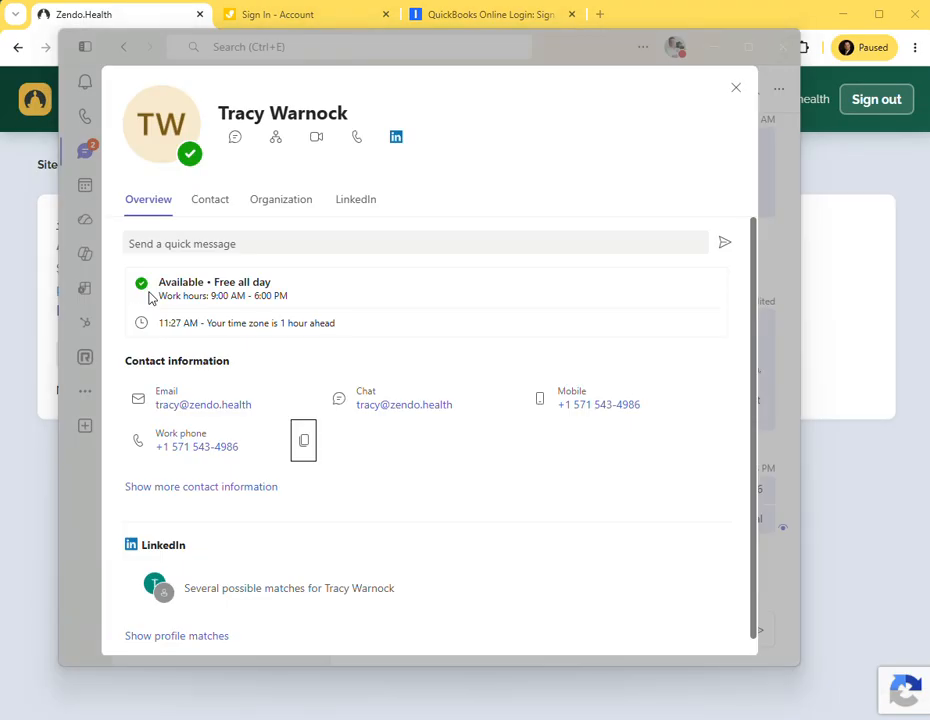
{"action": "key", "text": "alt+Tab"}
{"action": "left_click_drag", "start_coordinate": [228, 305], "coordinate": [127, 292]}
{"action": "key", "text": "ctrl+v"}
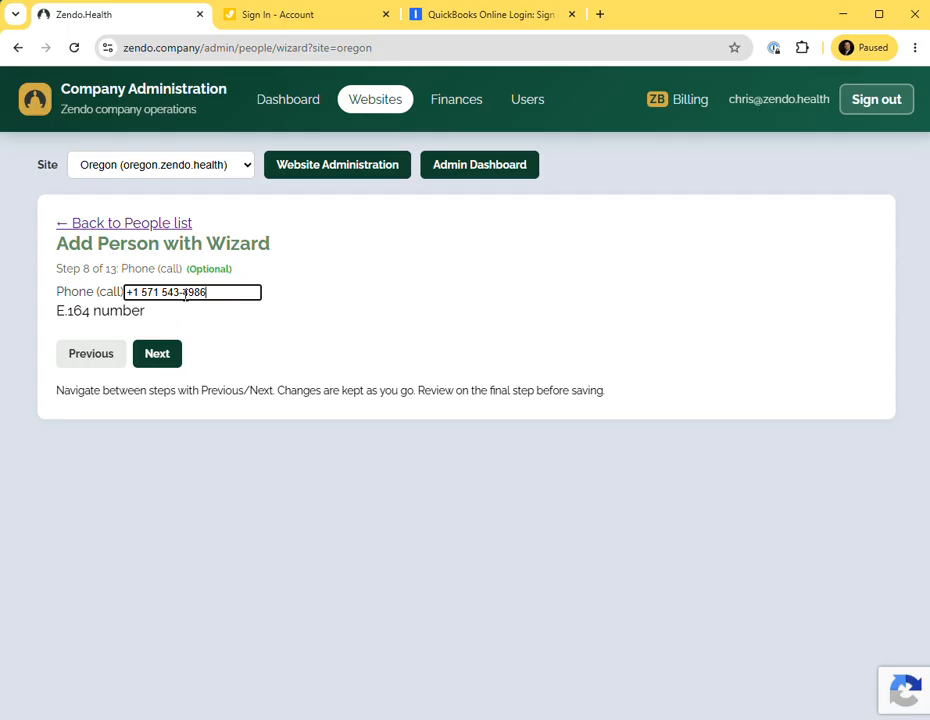
{"action": "left_click", "coordinate": [159, 355]}
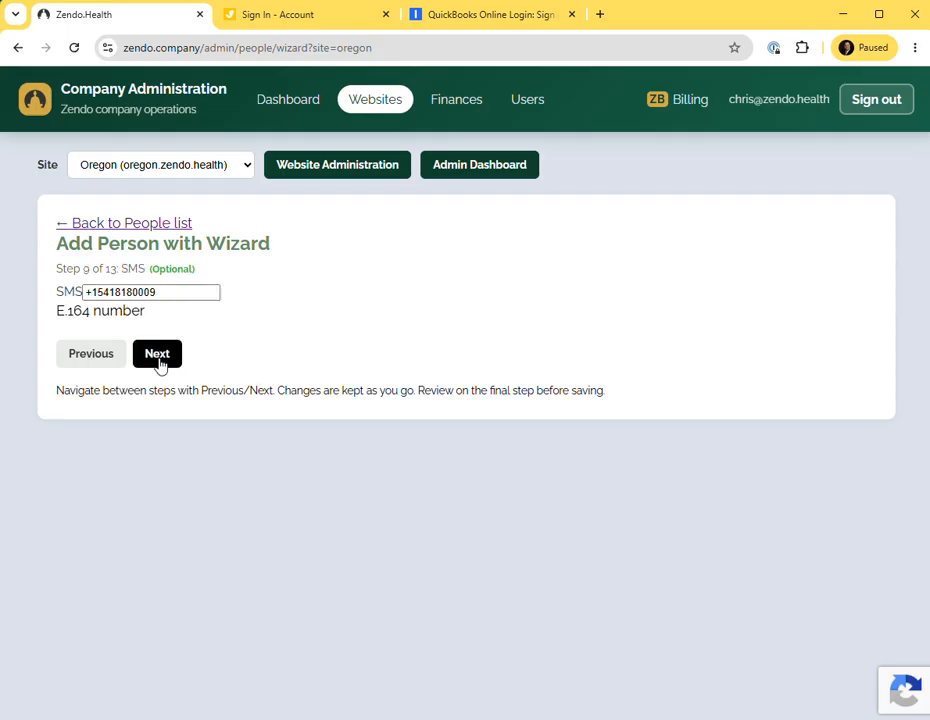
Replace the SMS number with the same copied work phone number and continue.
{"action": "double_click", "coordinate": [171, 290]}
{"action": "key", "text": "ctrl+v"}
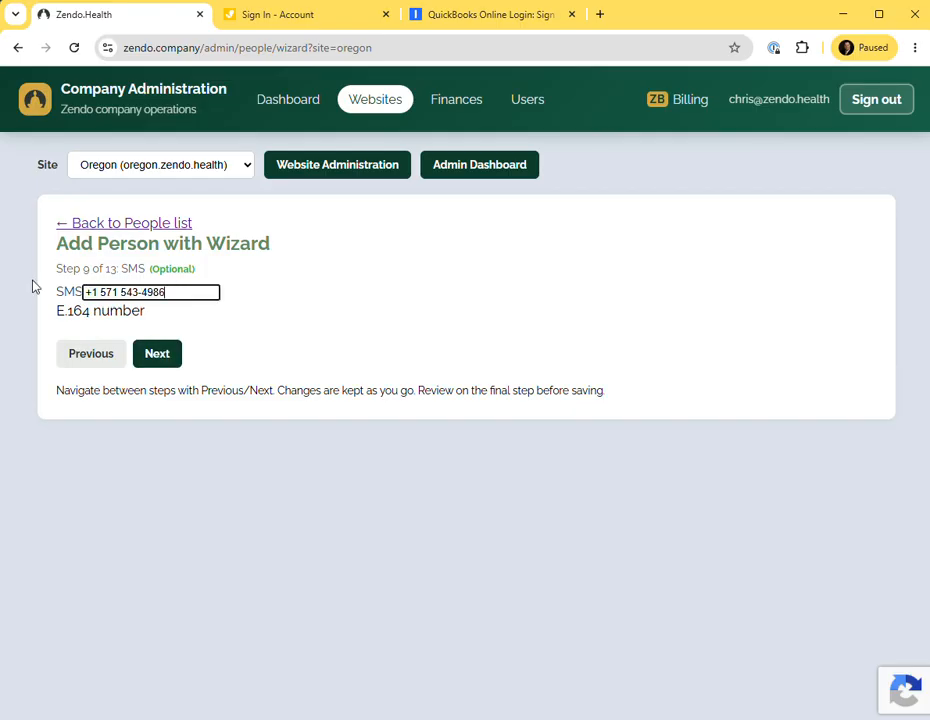
{"action": "left_click", "coordinate": [160, 354]}
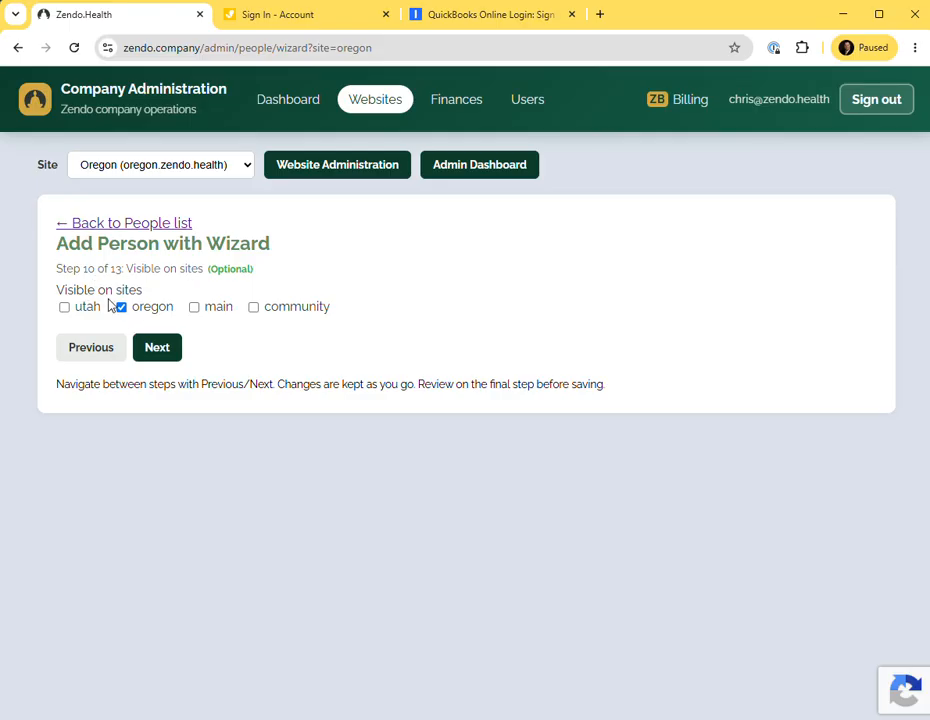
Keep the person visible on the oregon site and assign the counselor role.
{"action": "left_click", "coordinate": [160, 350]}
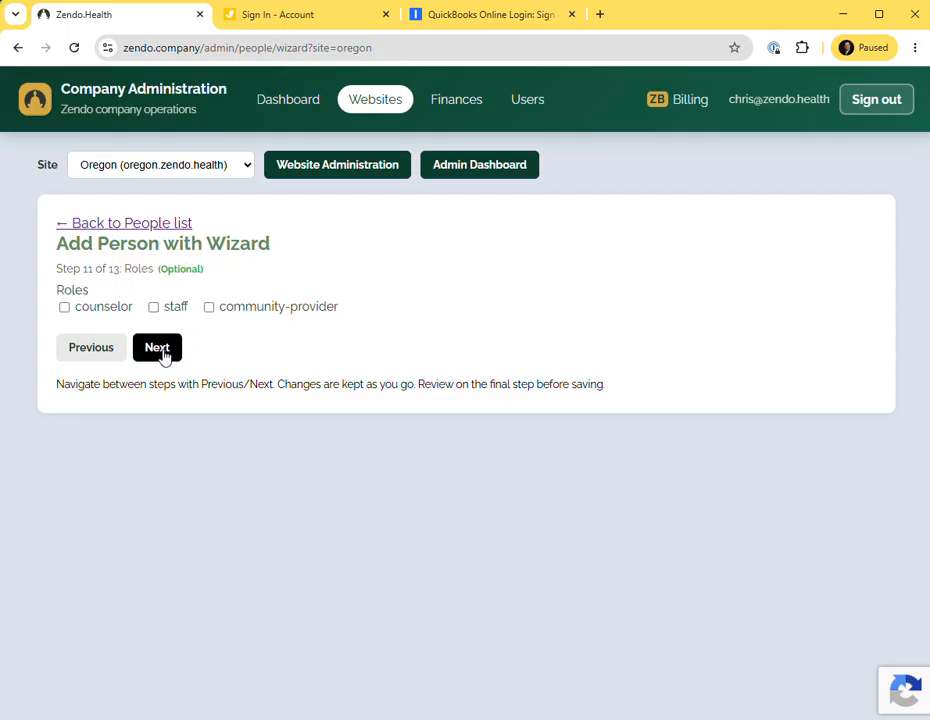
{"action": "left_click", "coordinate": [65, 309]}
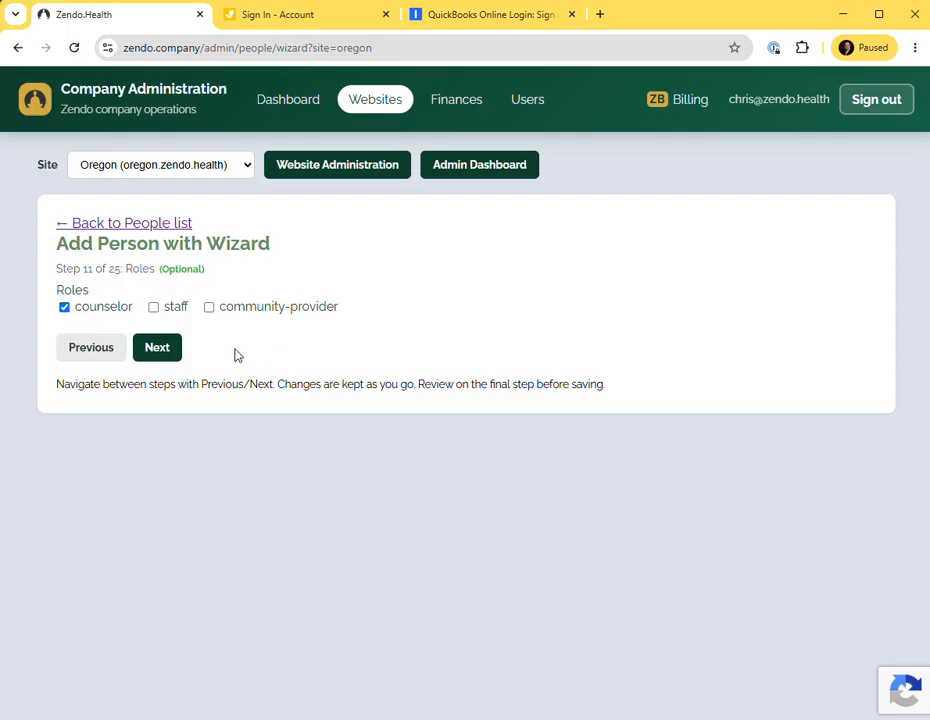
{"action": "left_click", "coordinate": [158, 350]}
Open the Type options, then return to Teams and close the counselor's contact card.
{"action": "left_click", "coordinate": [186, 292]}
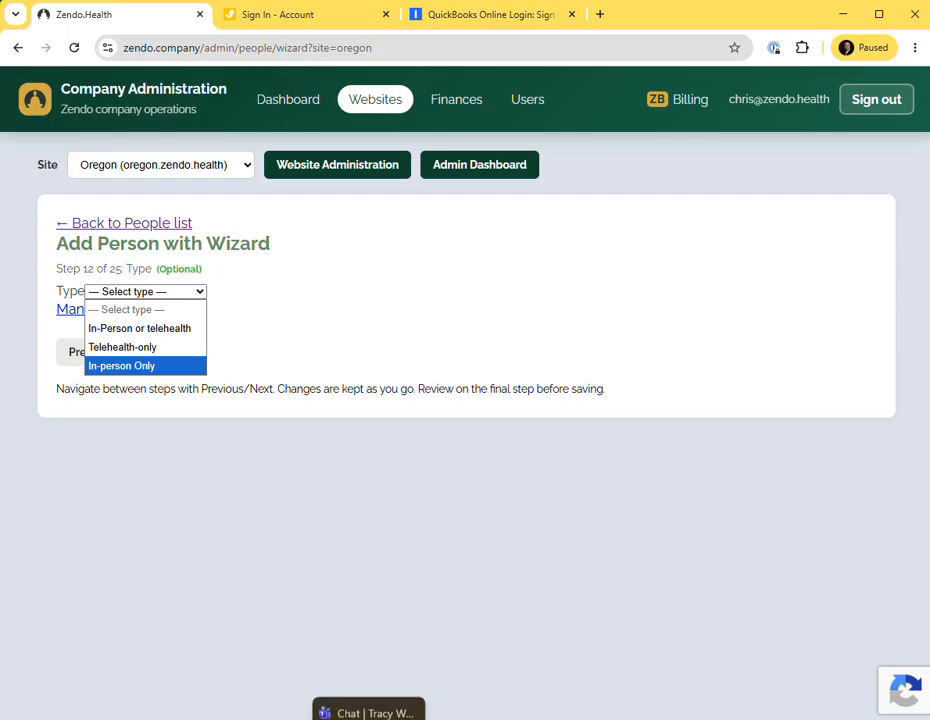
{"action": "left_click", "coordinate": [370, 709]}
{"action": "left_click", "coordinate": [735, 88]}
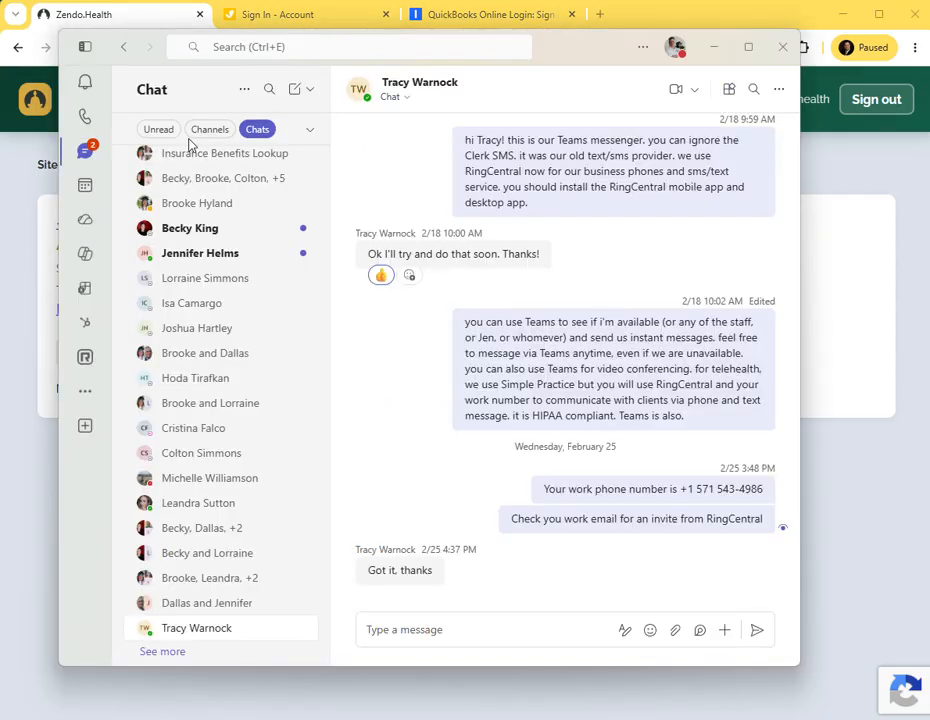
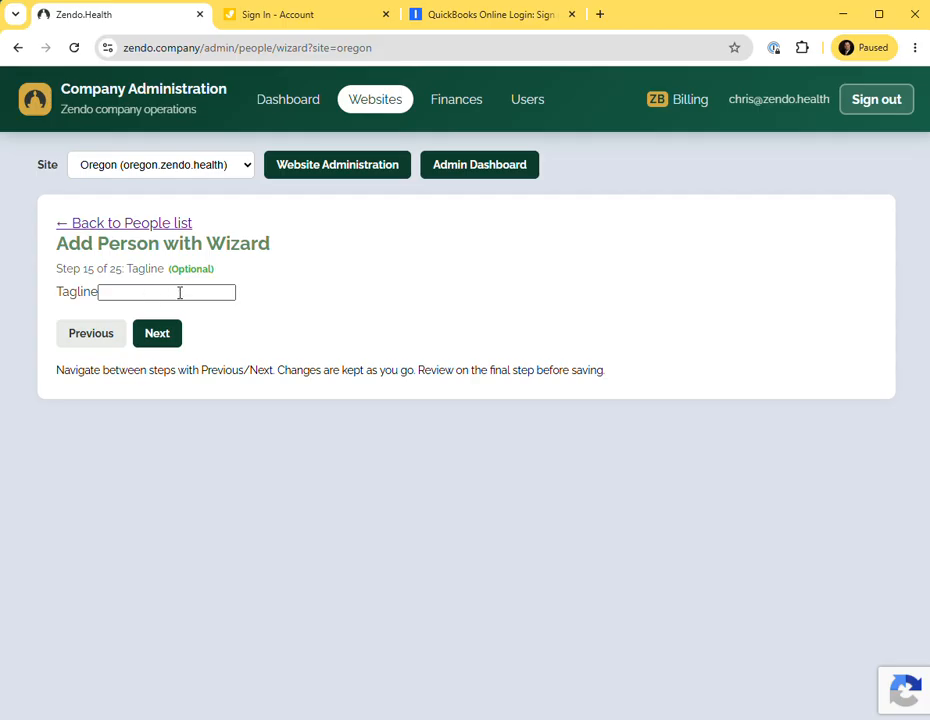
Skip the Tagline, set Qualifications to LMFT from the Oregon Modalities spreadsheet, and continue to Therapies.
{"action": "left_click", "coordinate": [164, 339]}
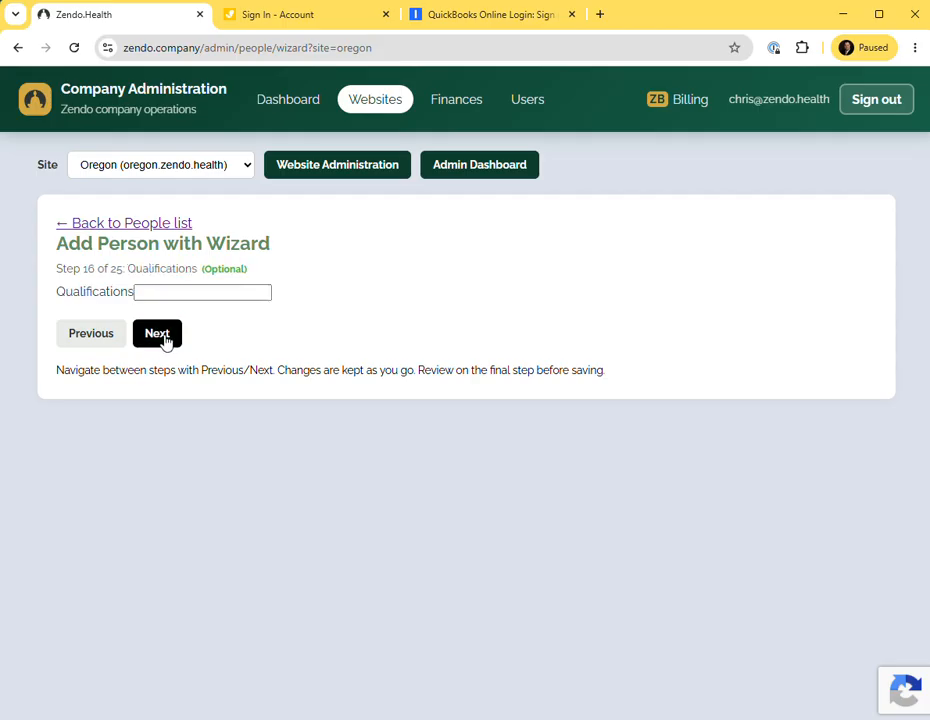
{"action": "left_click", "coordinate": [199, 291]}
{"action": "key", "text": "alt+Tab"}
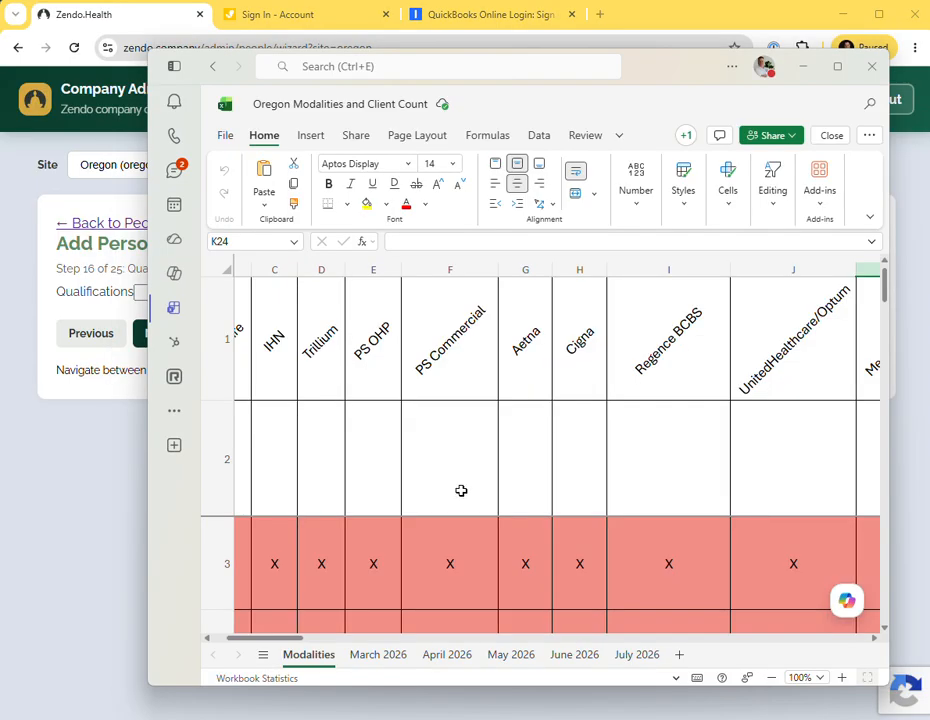
{"action": "scroll", "coordinate": [648, 492], "scroll_direction": "down", "scroll_amount": 6}
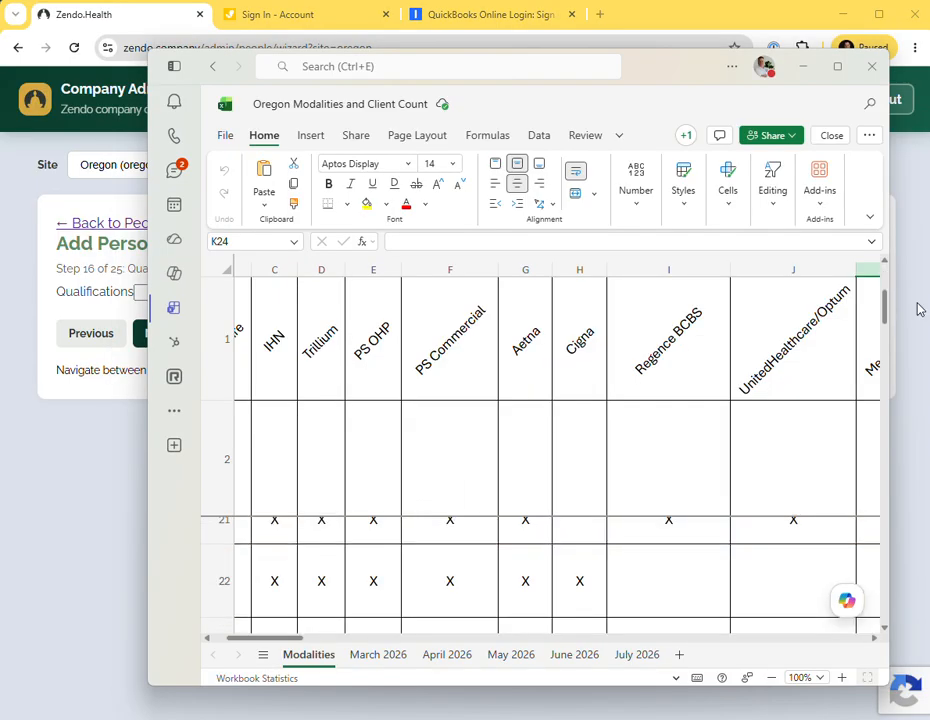
{"action": "mouse_move", "coordinate": [884, 318]}
{"action": "left_mouse_down"}
{"action": "mouse_move", "coordinate": [851, 544]}
{"action": "mouse_move", "coordinate": [864, 533]}
{"action": "mouse_move", "coordinate": [883, 320]}
{"action": "left_mouse_up"}
{"action": "scroll", "coordinate": [683, 505], "scroll_direction": "down", "scroll_amount": 4}
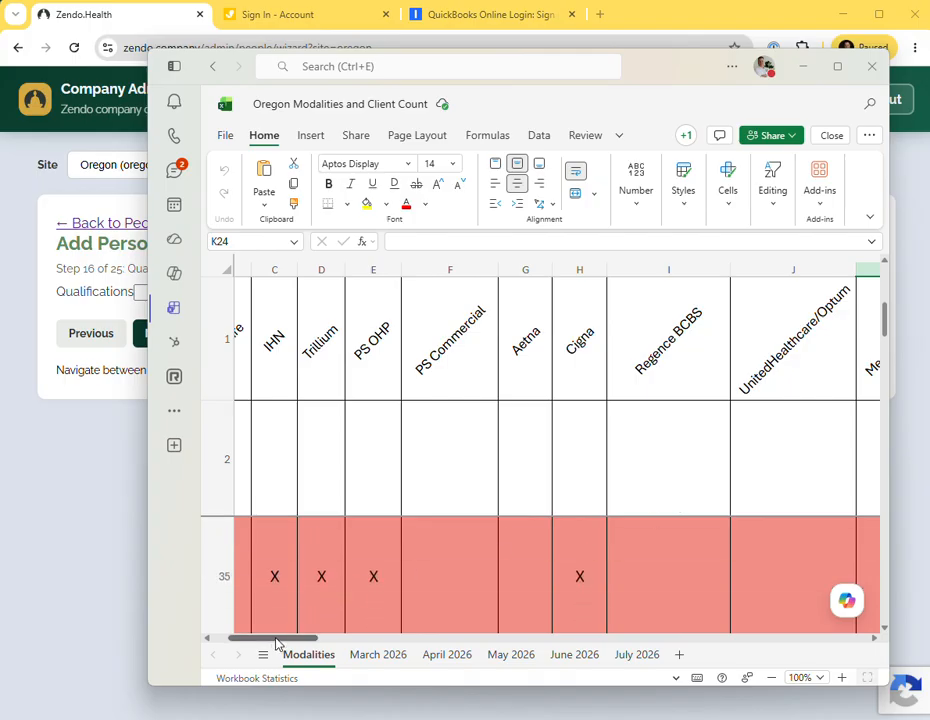
{"action": "scroll", "coordinate": [432, 556], "scroll_direction": "left", "scroll_amount": 2}
{"action": "scroll", "coordinate": [432, 556], "scroll_direction": "down", "scroll_amount": 15}
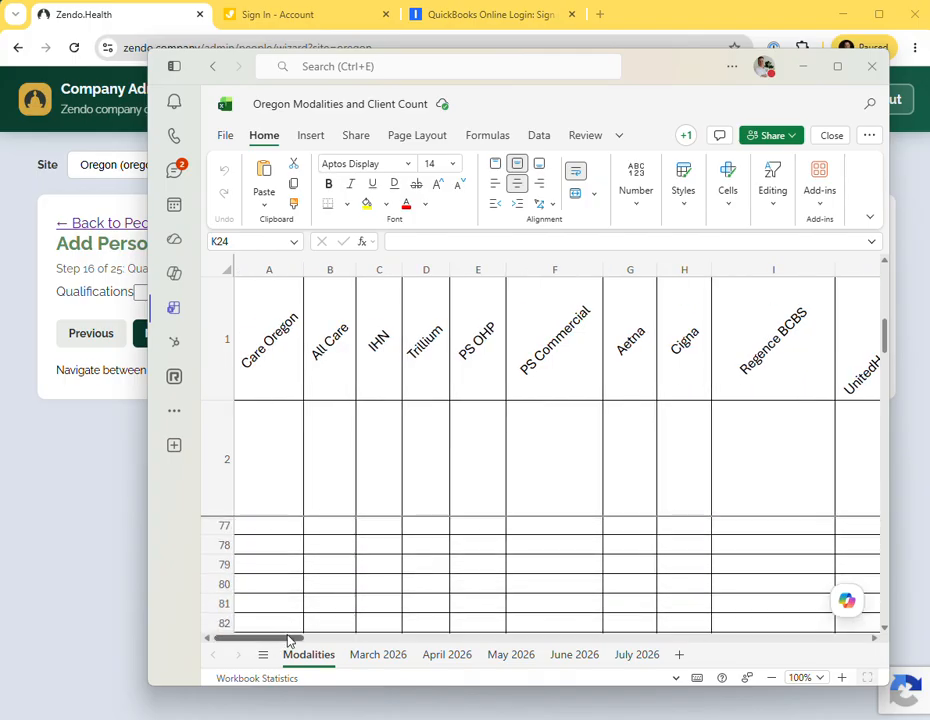
{"action": "mouse_move", "coordinate": [289, 637]}
{"action": "left_mouse_down"}
{"action": "mouse_move", "coordinate": [410, 648]}
{"action": "mouse_move", "coordinate": [300, 645]}
{"action": "left_mouse_up"}
{"action": "scroll", "coordinate": [434, 550], "scroll_direction": "up", "scroll_amount": 15}
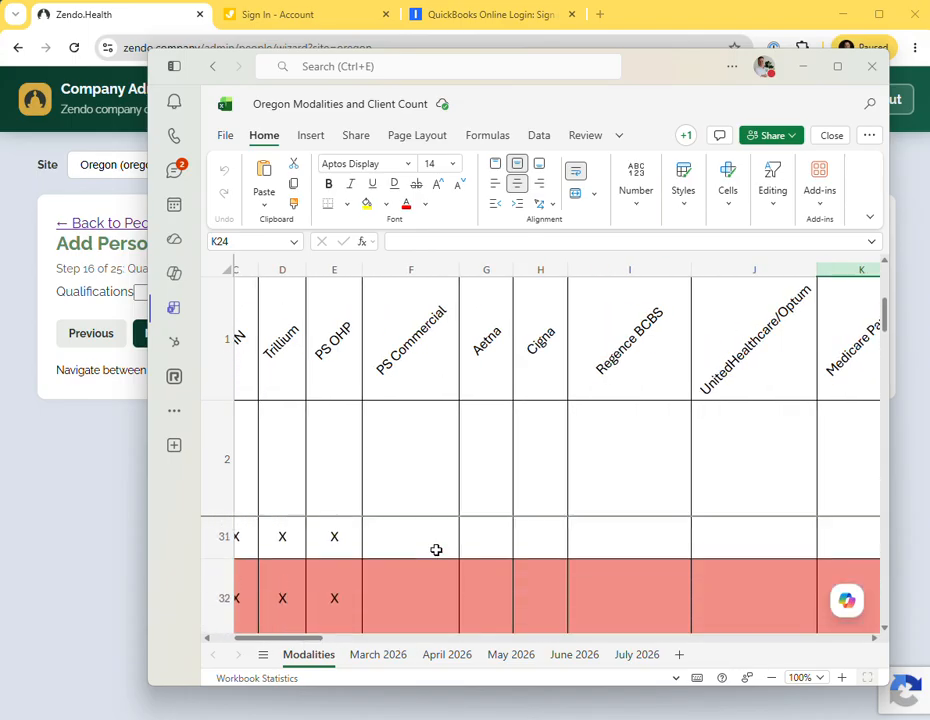
{"action": "scroll", "coordinate": [436, 550], "scroll_direction": "up", "scroll_amount": 4}
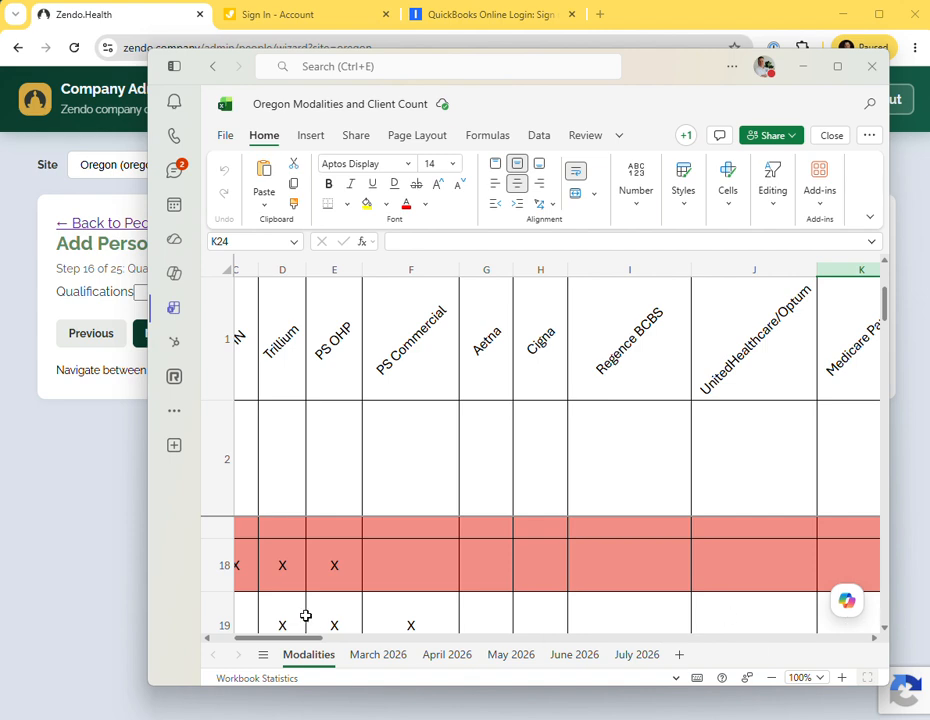
{"action": "left_click_drag", "start_coordinate": [305, 638], "coordinate": [393, 637]}
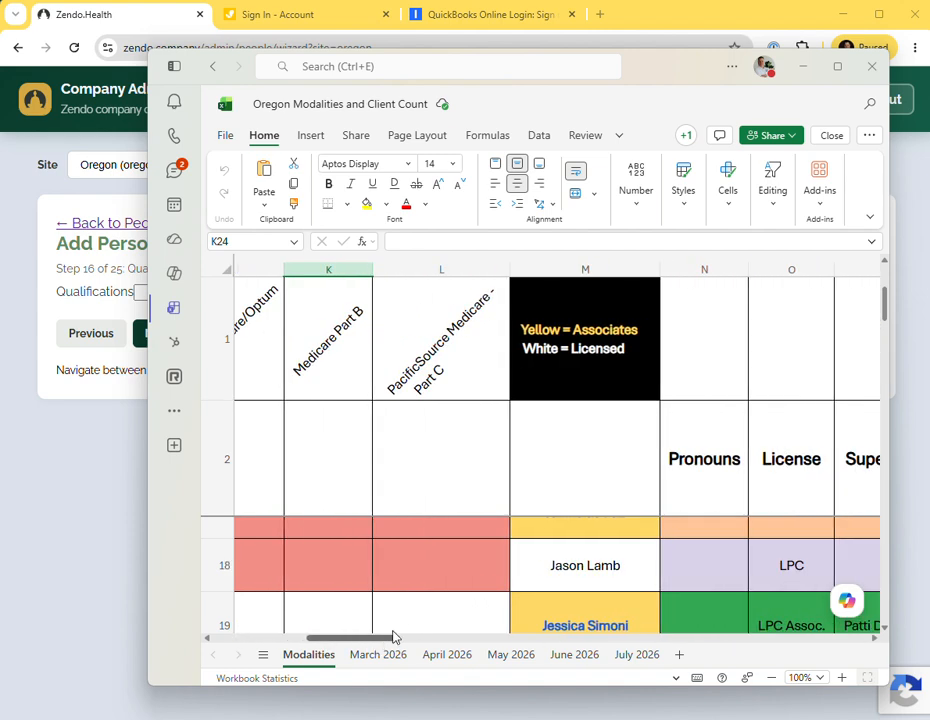
{"action": "scroll", "coordinate": [452, 560], "scroll_direction": "down", "scroll_amount": 6}
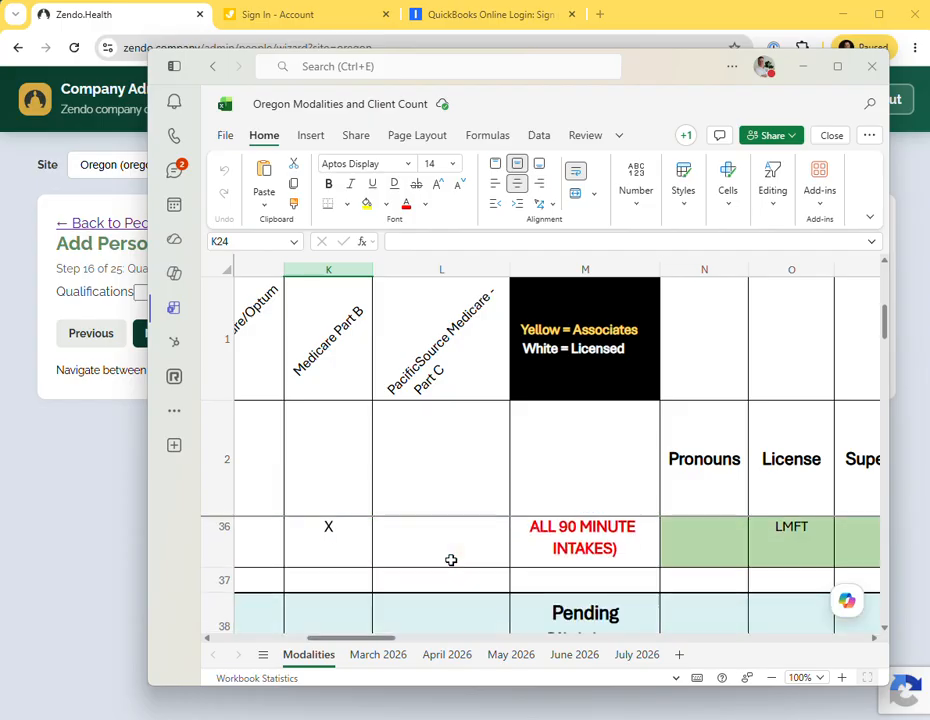
{"action": "scroll", "coordinate": [451, 560], "scroll_direction": "up", "scroll_amount": 1}
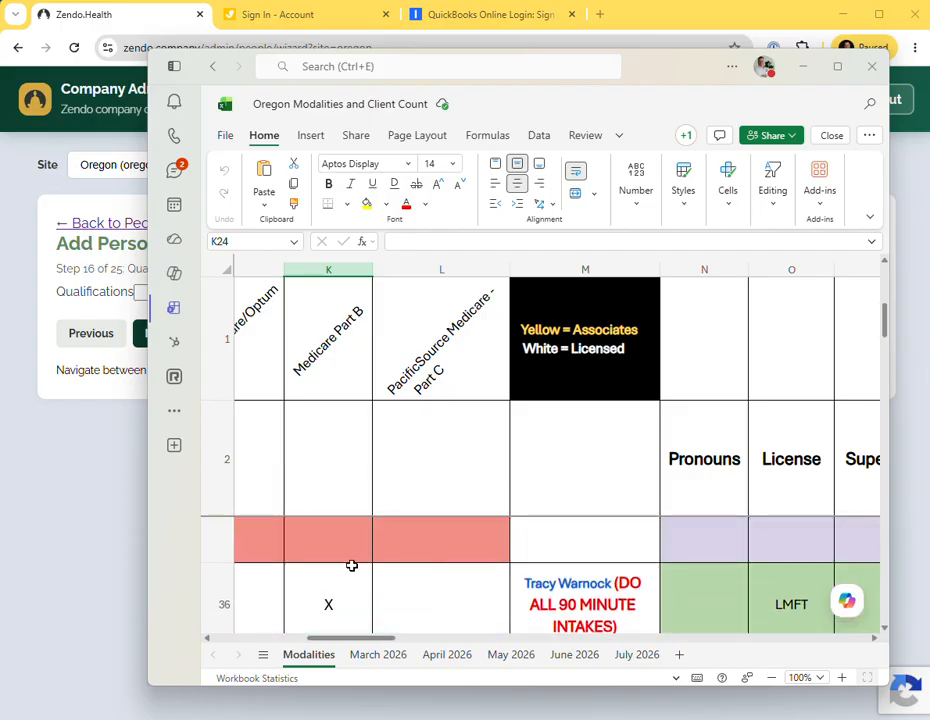
{"action": "left_click", "coordinate": [120, 544]}
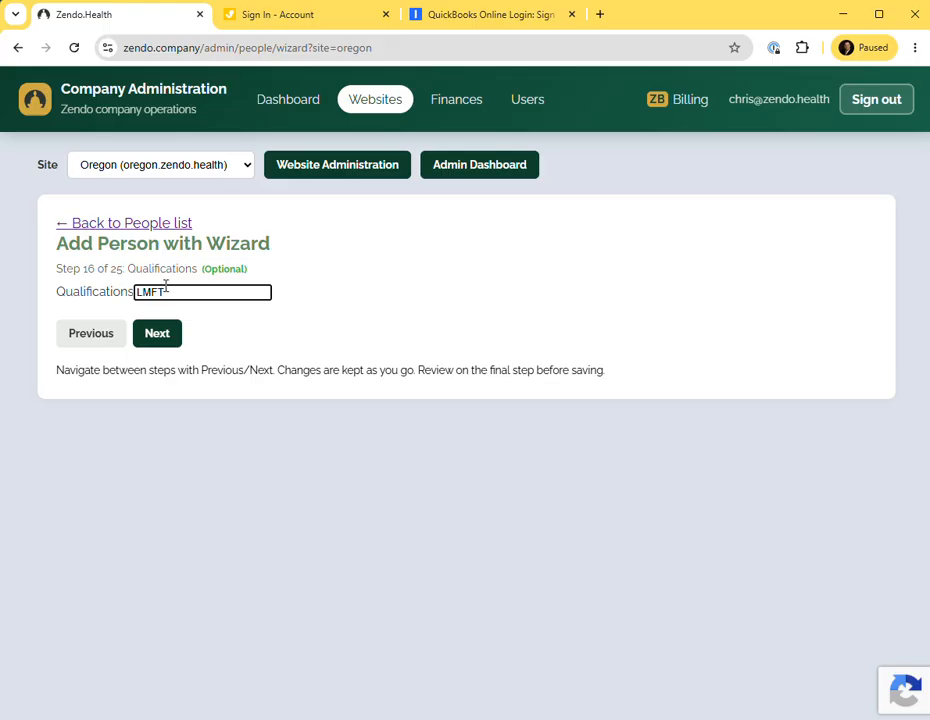
{"action": "left_click", "coordinate": [156, 335]}
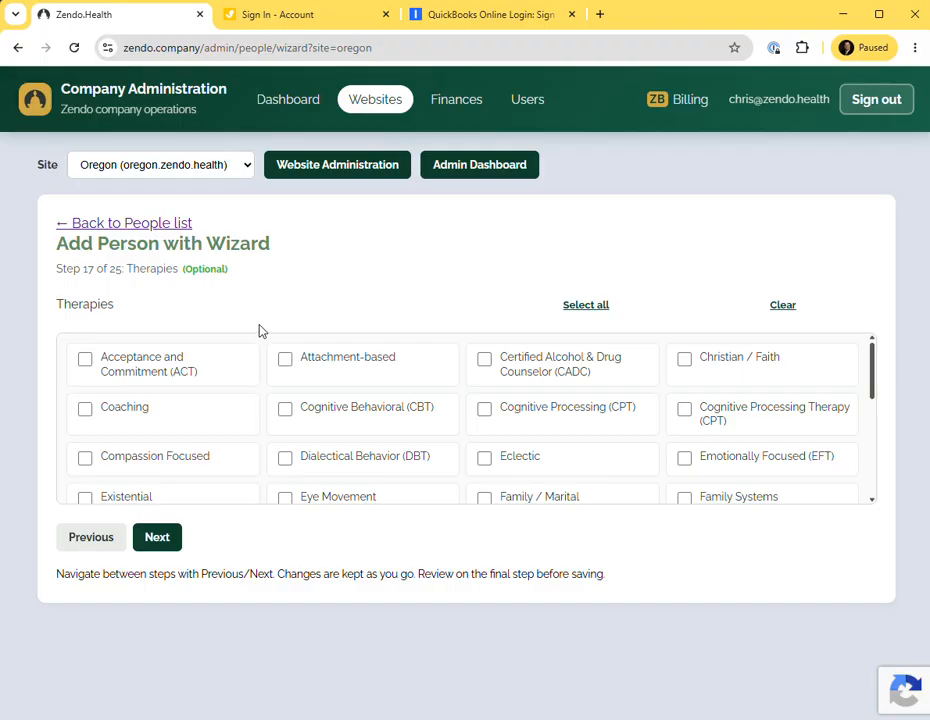
Using the spreadsheet's therapy columns, tick Cognitive Behavioral (CBT) and Internal Family Systems (IFS) as the counselor's therapies.
{"action": "key", "text": "alt+Tab"}
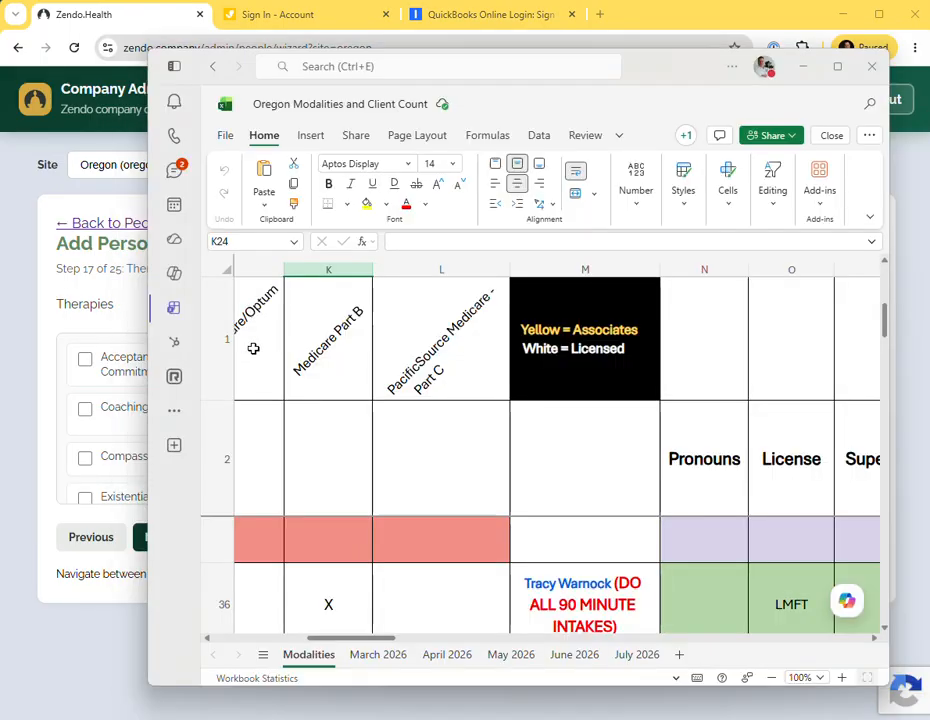
{"action": "scroll", "coordinate": [353, 612], "scroll_direction": "down", "scroll_amount": 2}
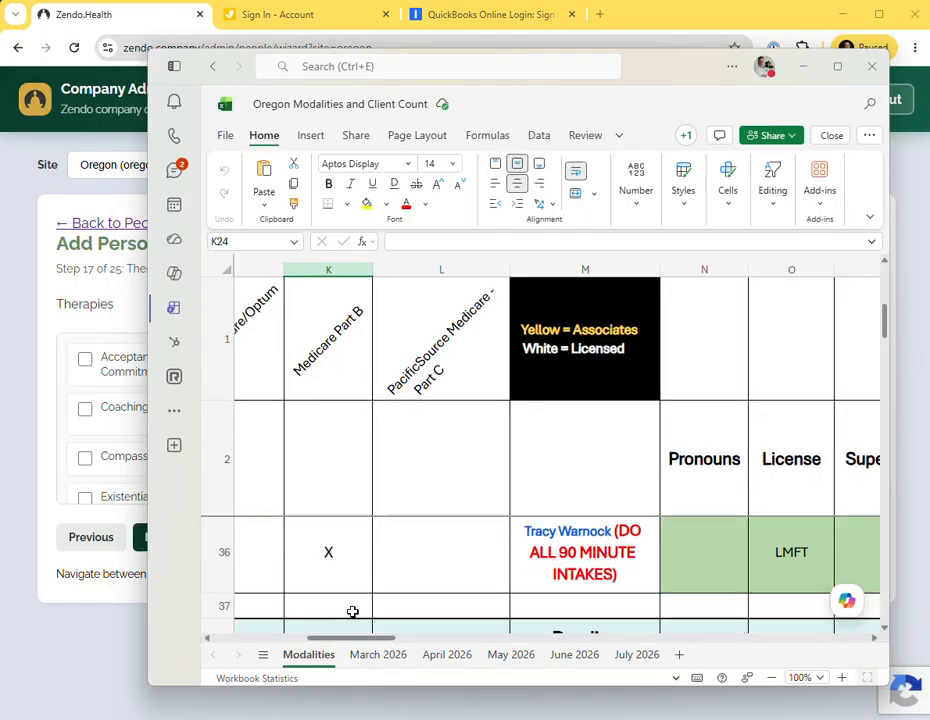
{"action": "scroll", "coordinate": [353, 612], "scroll_direction": "up", "scroll_amount": 2}
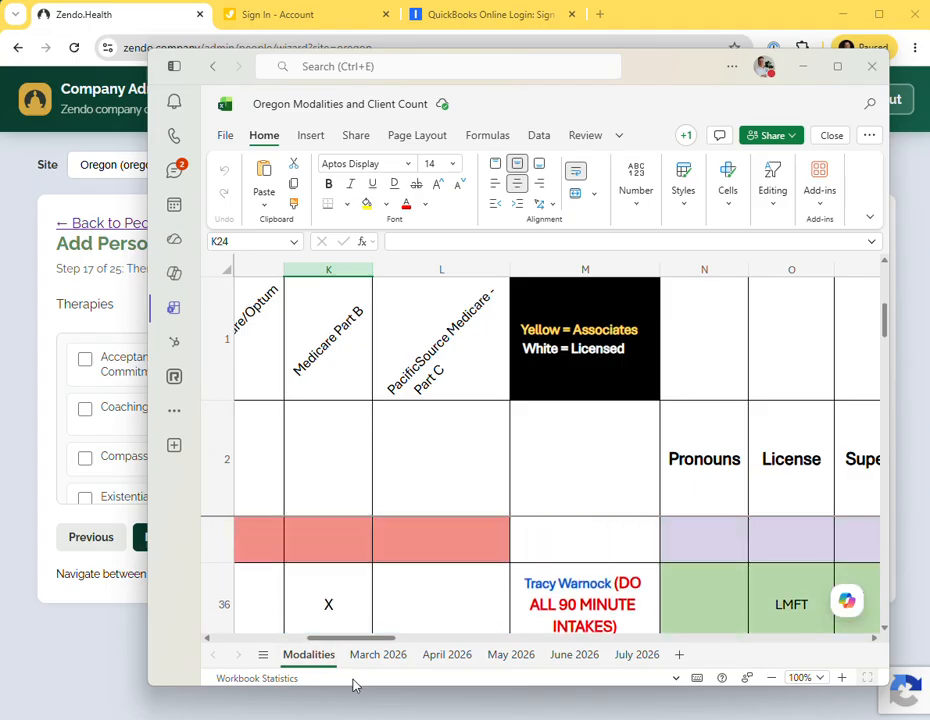
{"action": "left_click_drag", "start_coordinate": [351, 688], "coordinate": [462, 683]}
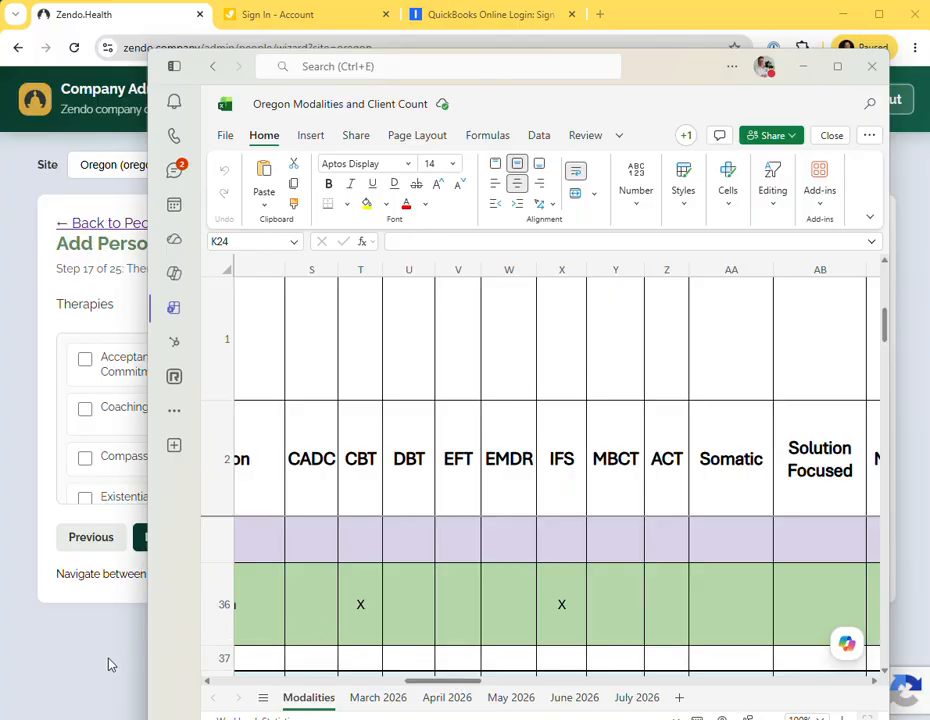
{"action": "left_click", "coordinate": [27, 317]}
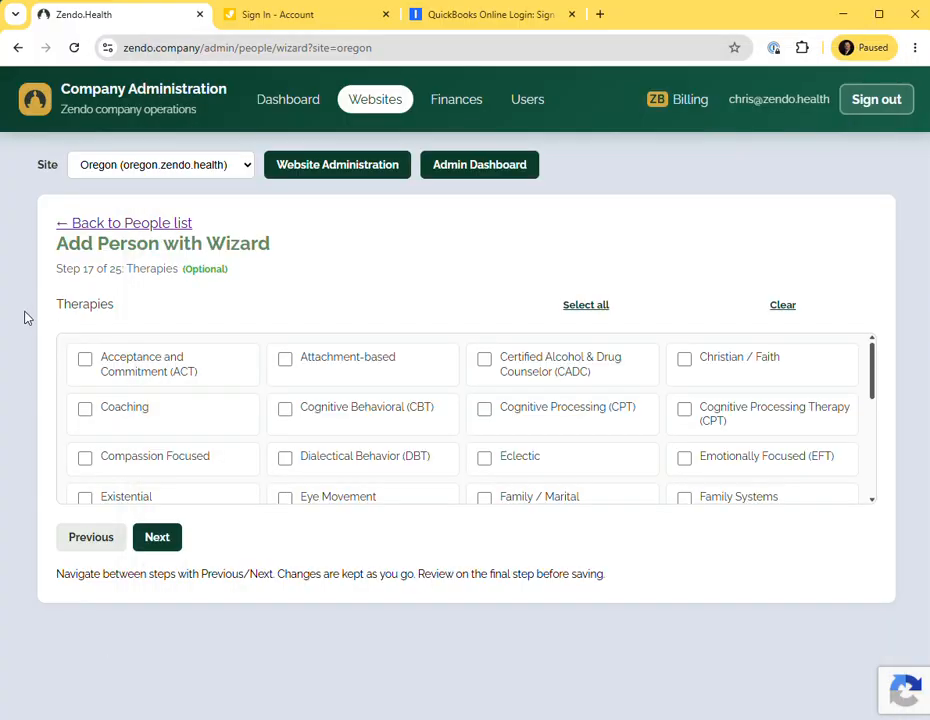
{"action": "left_click", "coordinate": [287, 416]}
{"action": "scroll", "coordinate": [421, 434], "scroll_direction": "down", "scroll_amount": 1}
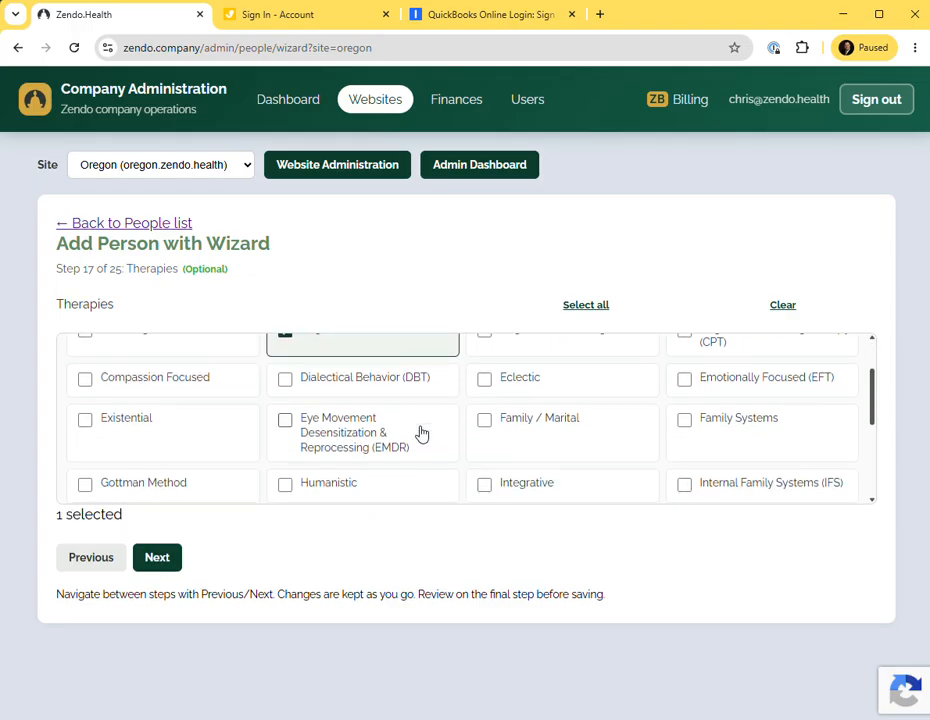
{"action": "scroll", "coordinate": [500, 430], "scroll_direction": "down", "scroll_amount": 1}
{"action": "left_click", "coordinate": [684, 407]}
Check the remaining therapy columns in the spreadsheet against the therapy list, then advance to Top specialities.
{"action": "key", "text": "alt+Tab"}
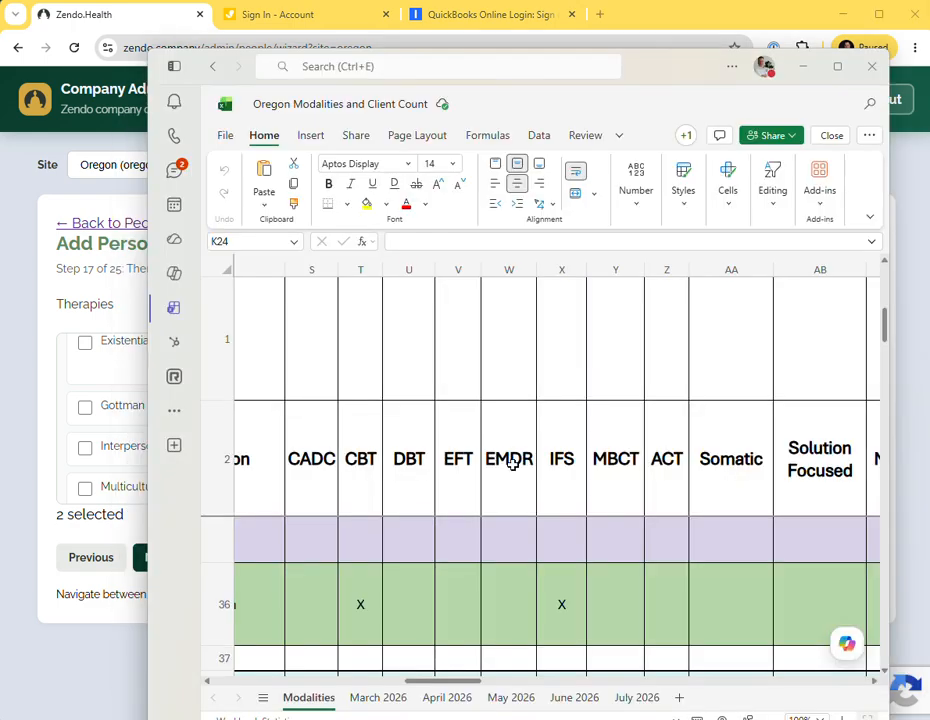
{"action": "left_click_drag", "start_coordinate": [442, 684], "coordinate": [500, 685]}
{"action": "left_click", "coordinate": [33, 473]}
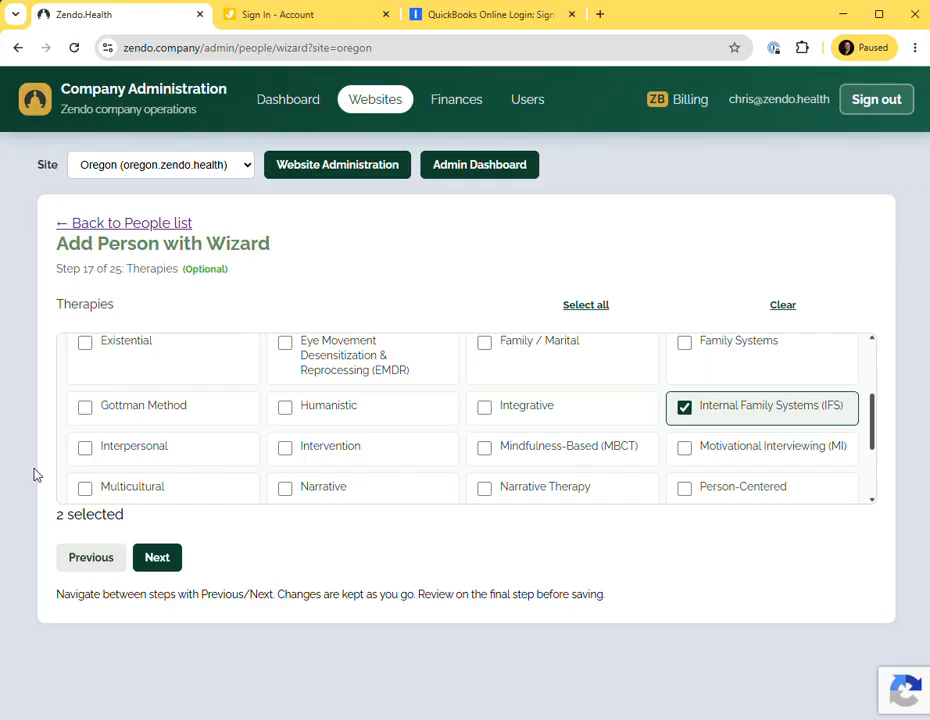
{"action": "scroll", "coordinate": [386, 443], "scroll_direction": "down", "scroll_amount": 1}
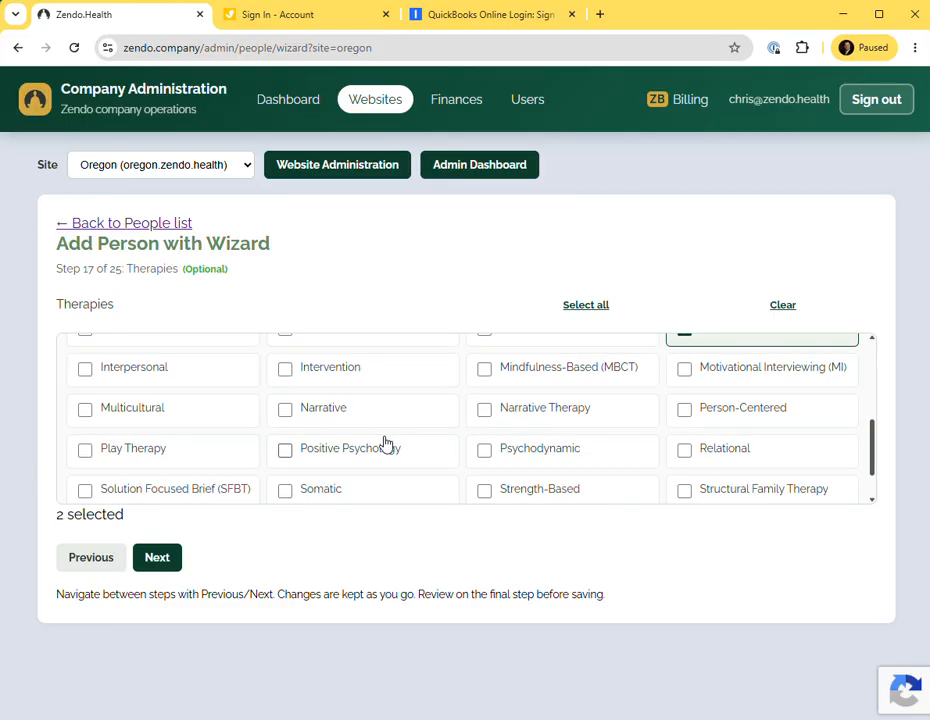
{"action": "scroll", "coordinate": [386, 443], "scroll_direction": "down", "scroll_amount": 1}
{"action": "left_click", "coordinate": [163, 557]}
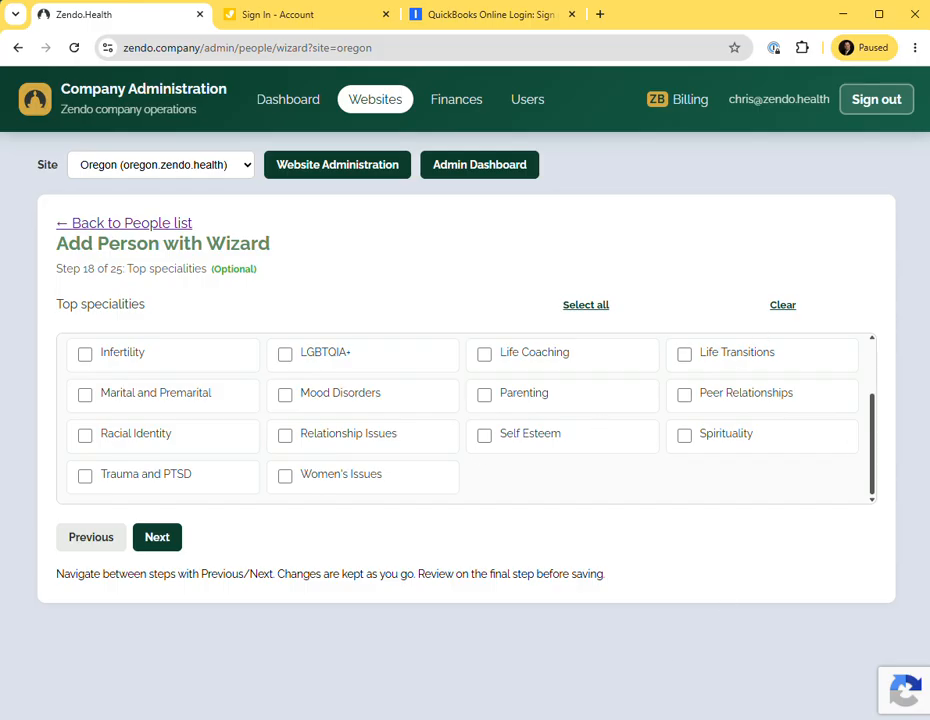
Open the counselor's bio document for reference and tick Family Conflict as a top specialty.
{"action": "mouse_move", "coordinate": [471, 719]}
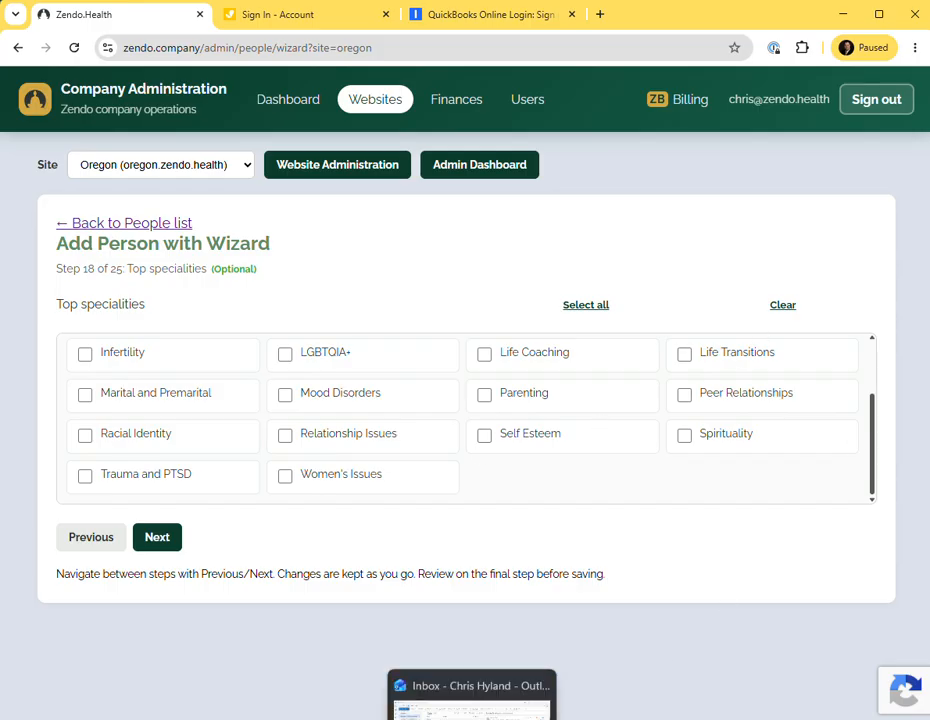
{"action": "left_click", "coordinate": [471, 686]}
{"action": "left_click", "coordinate": [407, 504]}
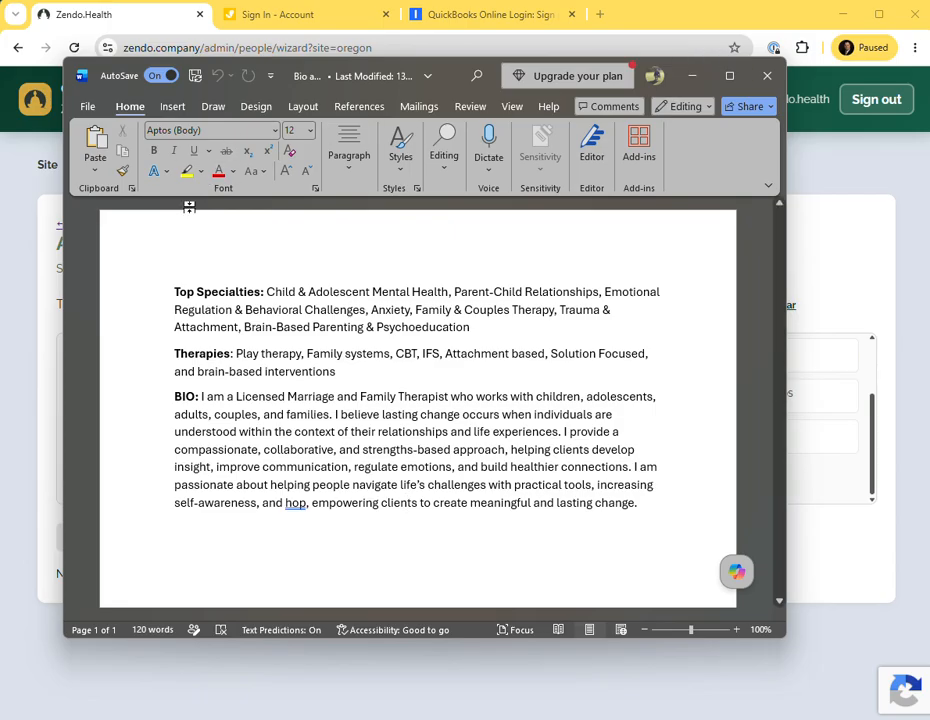
{"action": "left_click", "coordinate": [35, 420]}
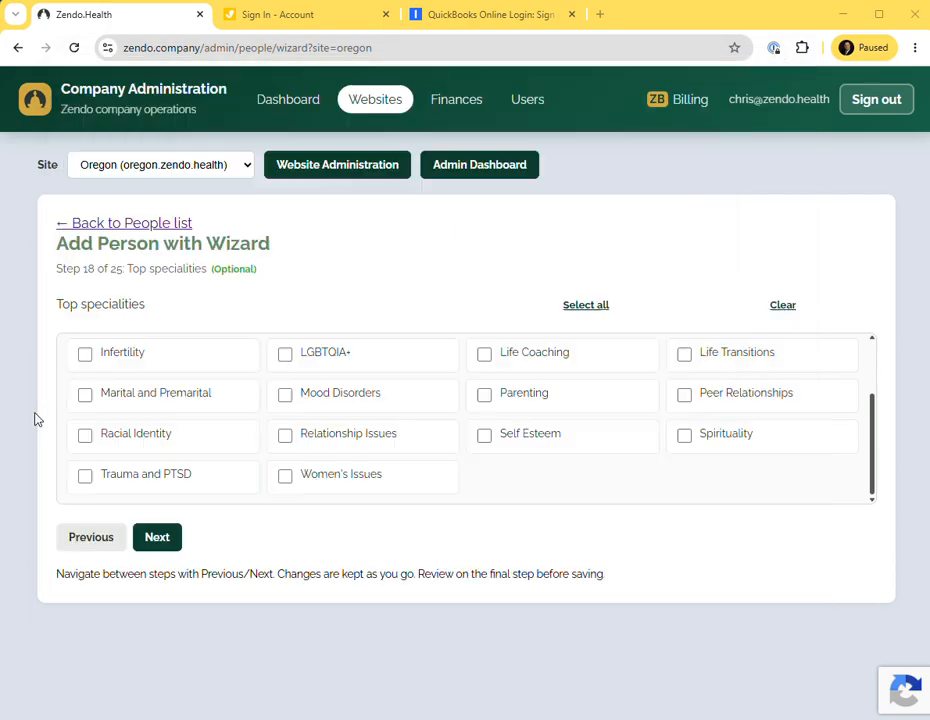
{"action": "scroll", "coordinate": [255, 430], "scroll_direction": "up", "scroll_amount": 1}
{"action": "scroll", "coordinate": [255, 430], "scroll_direction": "up", "scroll_amount": 1}
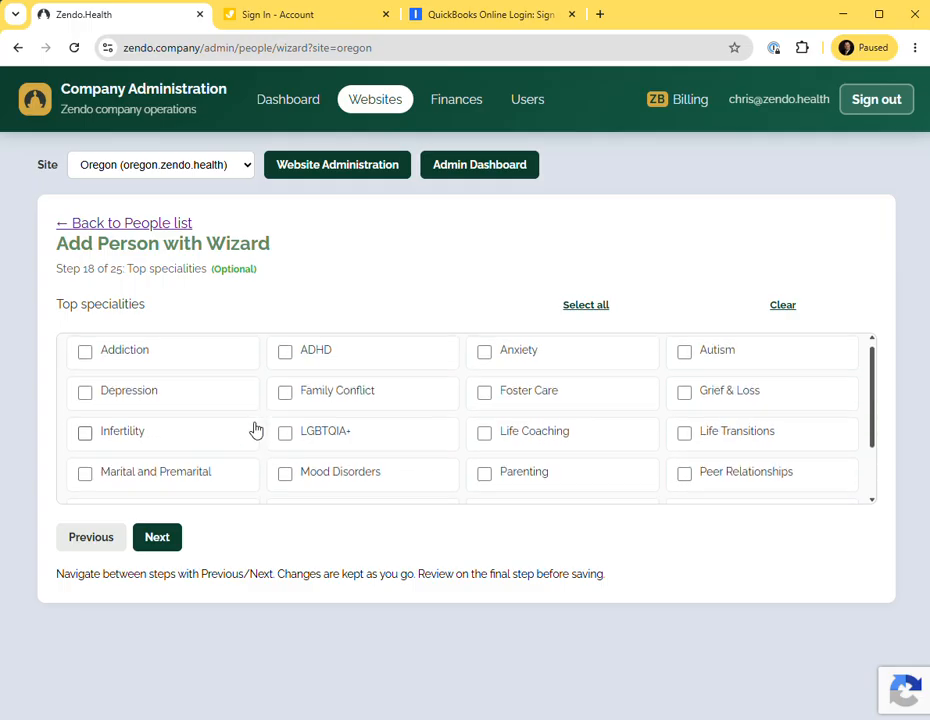
{"action": "scroll", "coordinate": [268, 396], "scroll_direction": "down", "scroll_amount": 2}
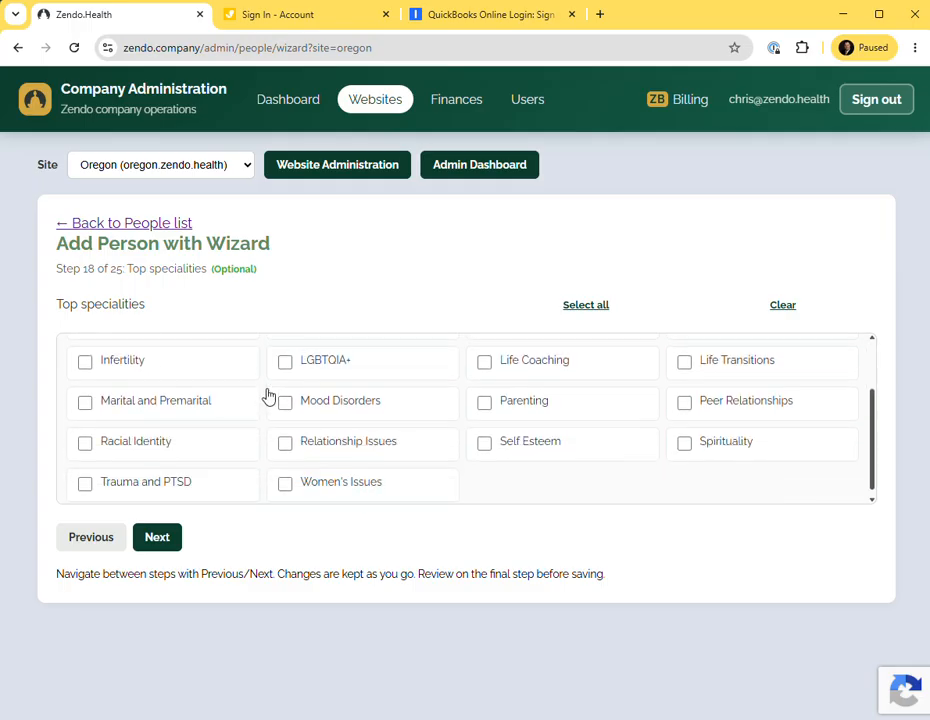
{"action": "scroll", "coordinate": [268, 396], "scroll_direction": "down", "scroll_amount": 1}
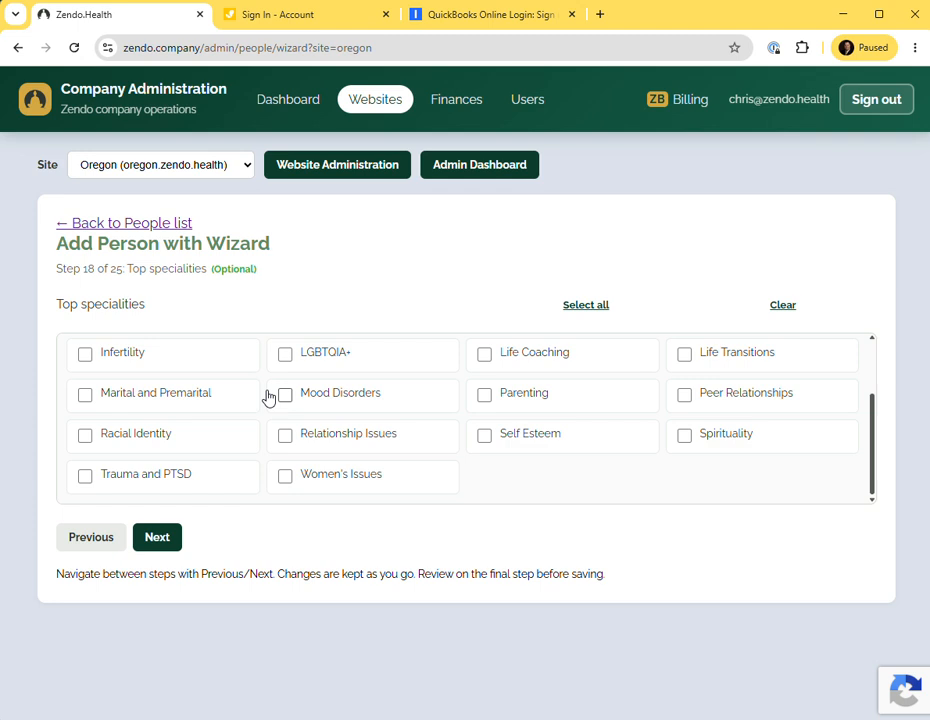
{"action": "scroll", "coordinate": [281, 404], "scroll_direction": "up", "scroll_amount": 2}
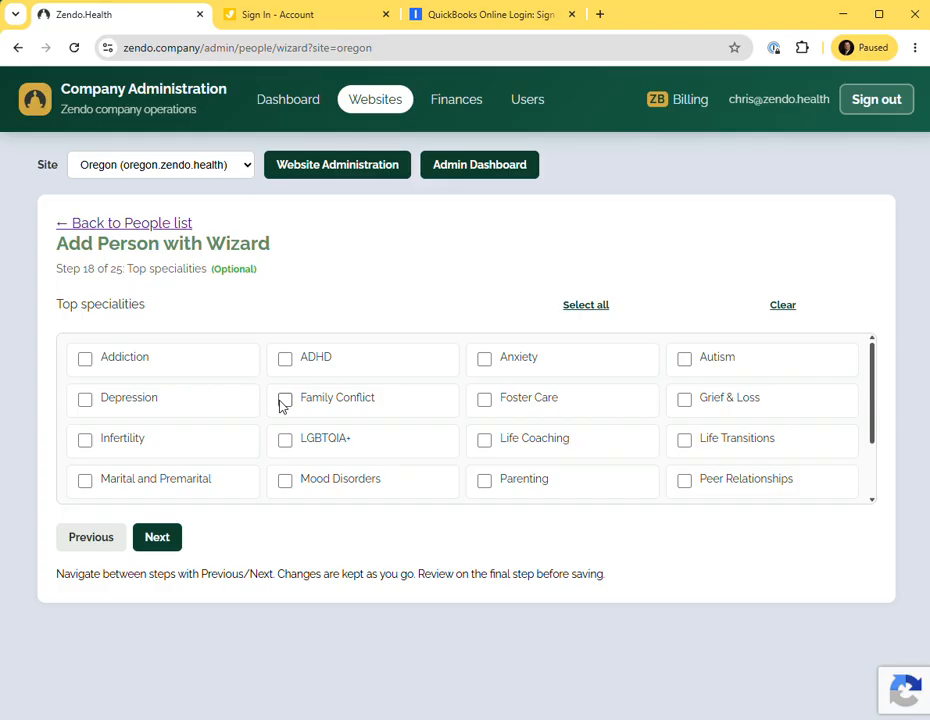
{"action": "key", "text": "alt+Tab"}
Recheck the bio document and also tick Relationship Issues as a top specialty.
{"action": "key", "text": "alt+Tab"}
{"action": "left_click", "coordinate": [285, 400]}
{"action": "key", "text": "alt+Tab"}
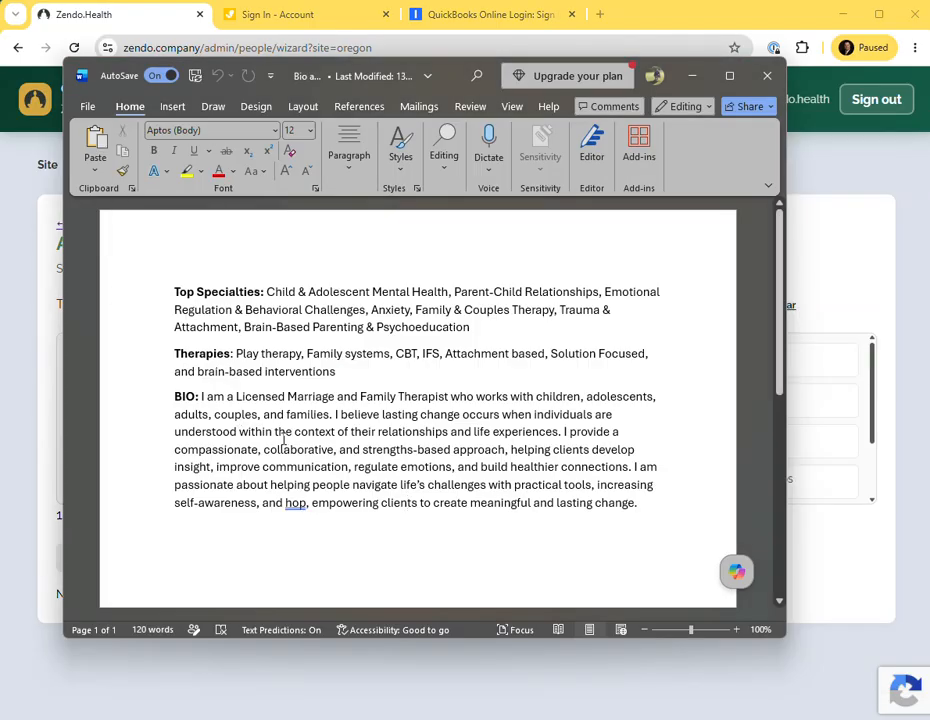
{"action": "key", "text": "alt+Tab"}
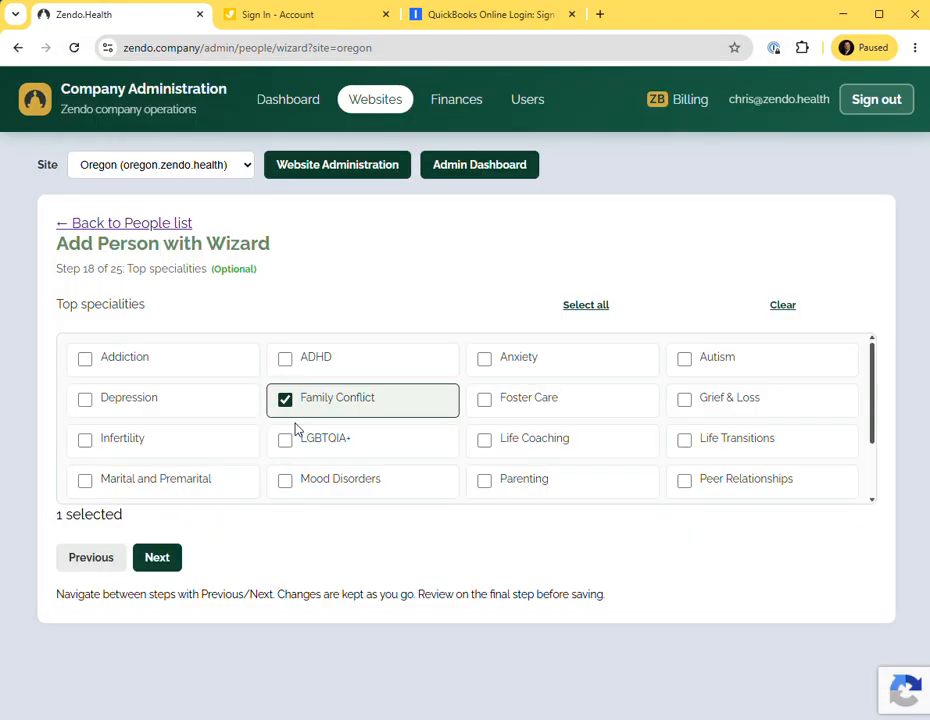
{"action": "scroll", "coordinate": [468, 480], "scroll_direction": "down", "scroll_amount": 2}
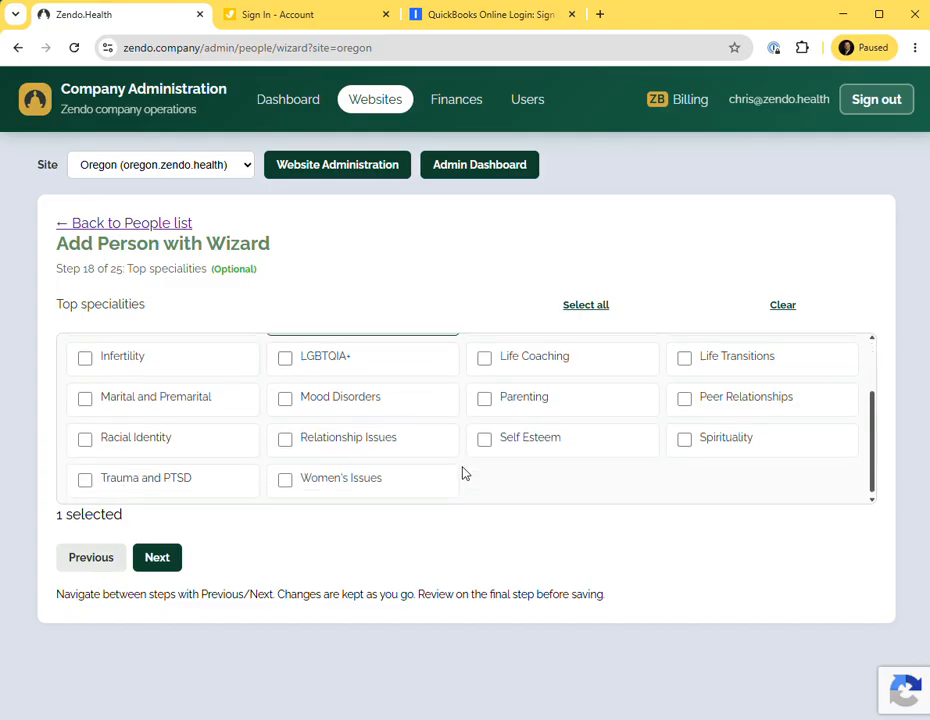
{"action": "scroll", "coordinate": [434, 467], "scroll_direction": "up", "scroll_amount": 2}
{"action": "scroll", "coordinate": [436, 465], "scroll_direction": "down", "scroll_amount": 2}
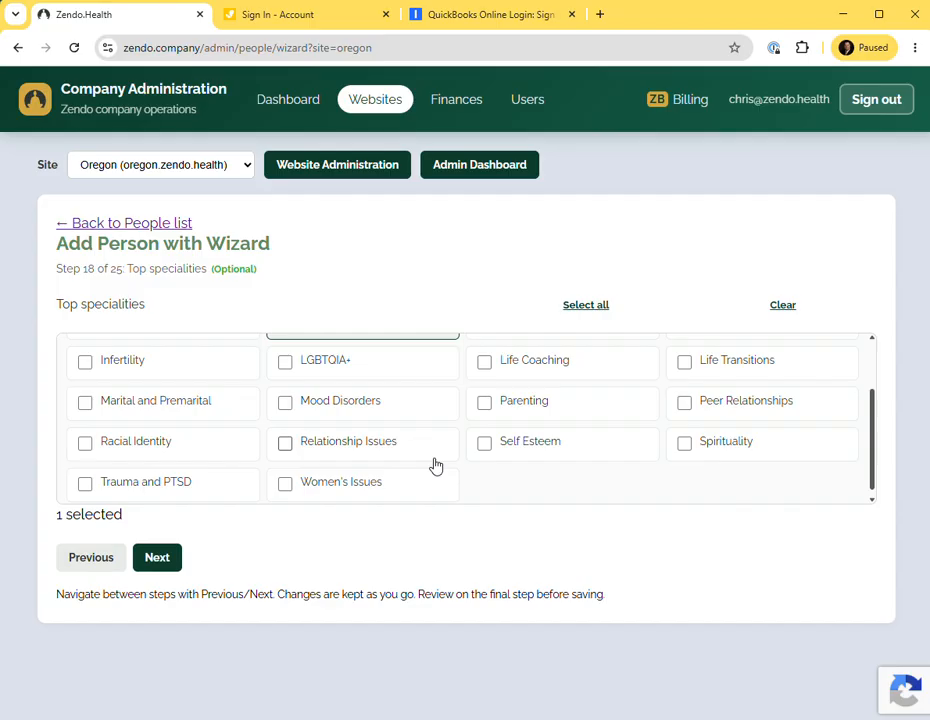
{"action": "left_click", "coordinate": [286, 444]}
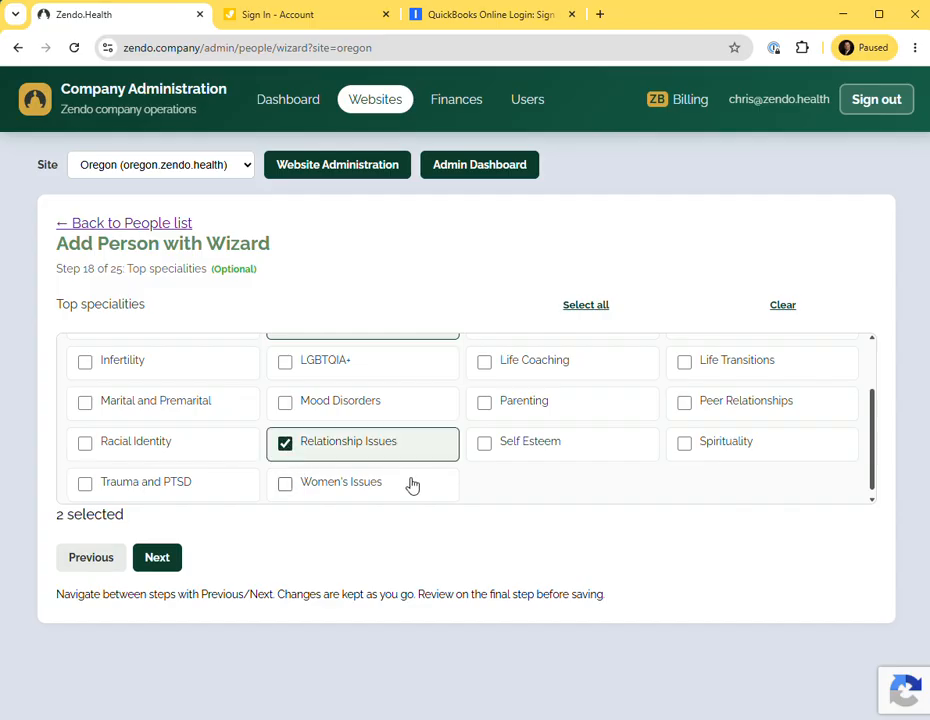
{"action": "scroll", "coordinate": [458, 482], "scroll_direction": "up", "scroll_amount": 2}
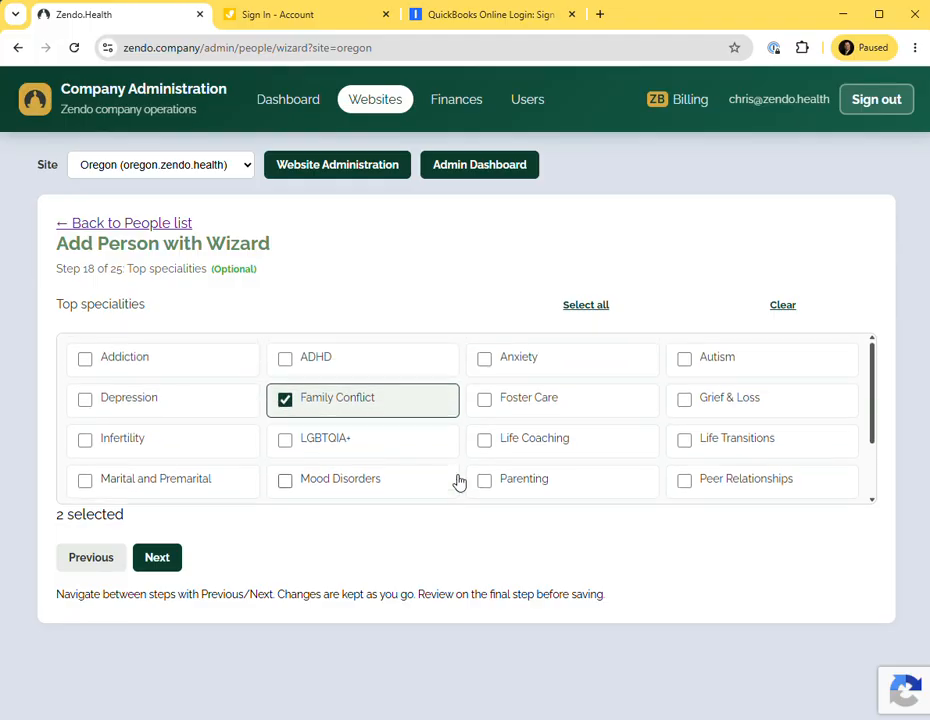
Recheck the bio document, tick Parenting as a top specialty, and advance to the Insurance step.
{"action": "key", "text": "alt+Tab"}
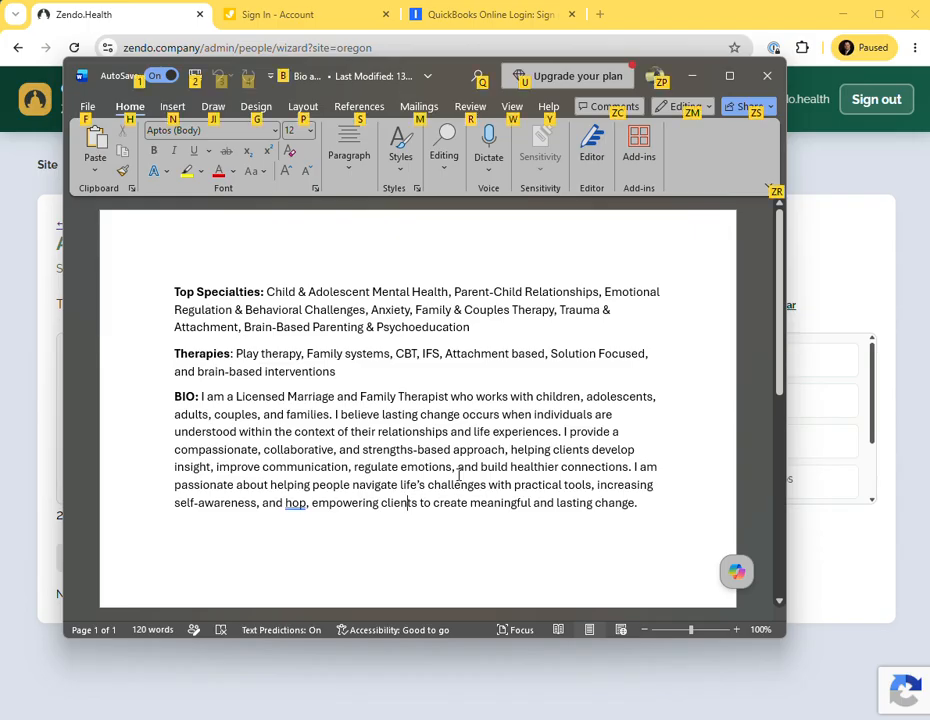
{"action": "key", "text": "alt+Tab"}
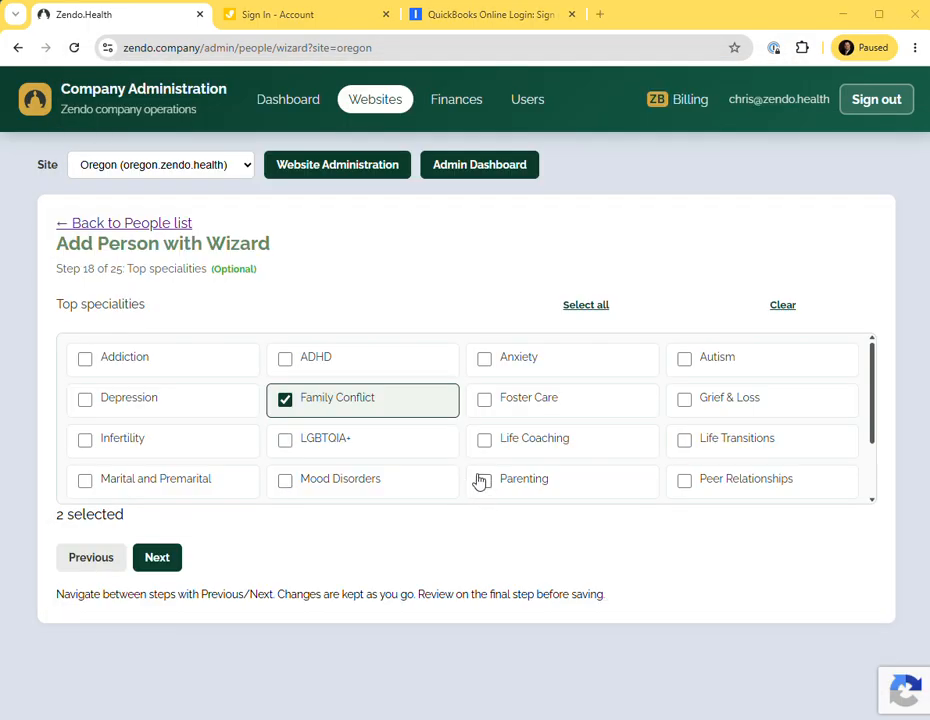
{"action": "key", "text": "alt+Tab"}
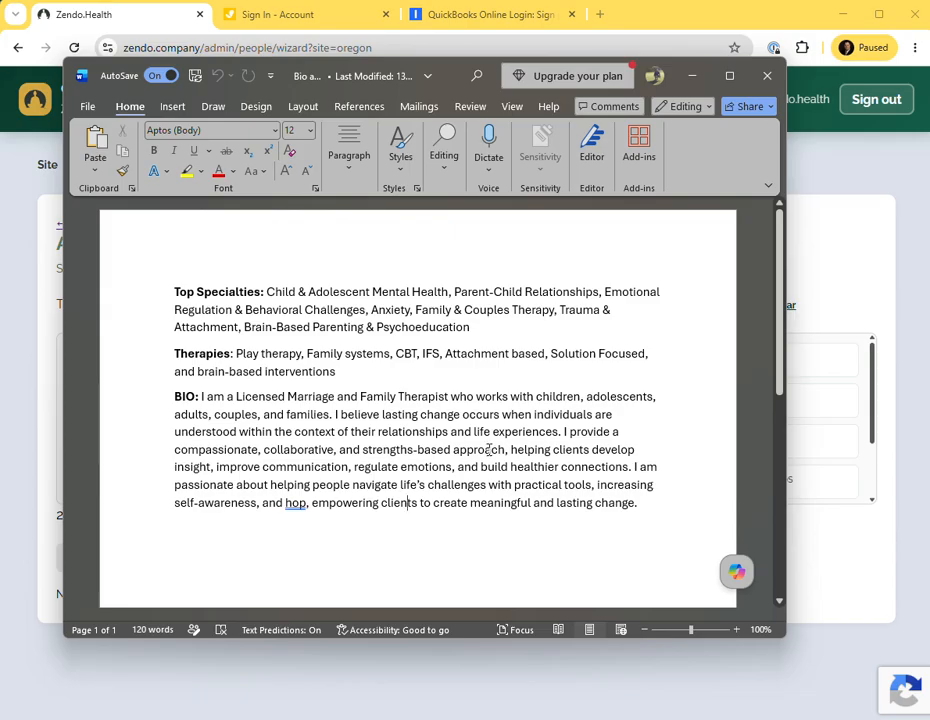
{"action": "key", "text": "alt+Tab"}
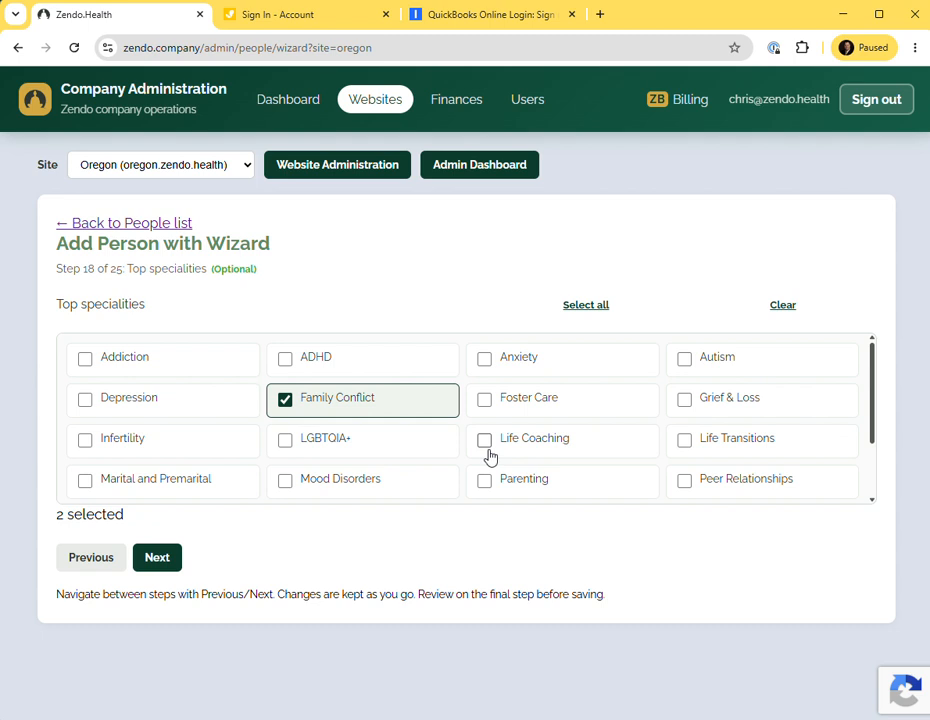
{"action": "left_click", "coordinate": [486, 481]}
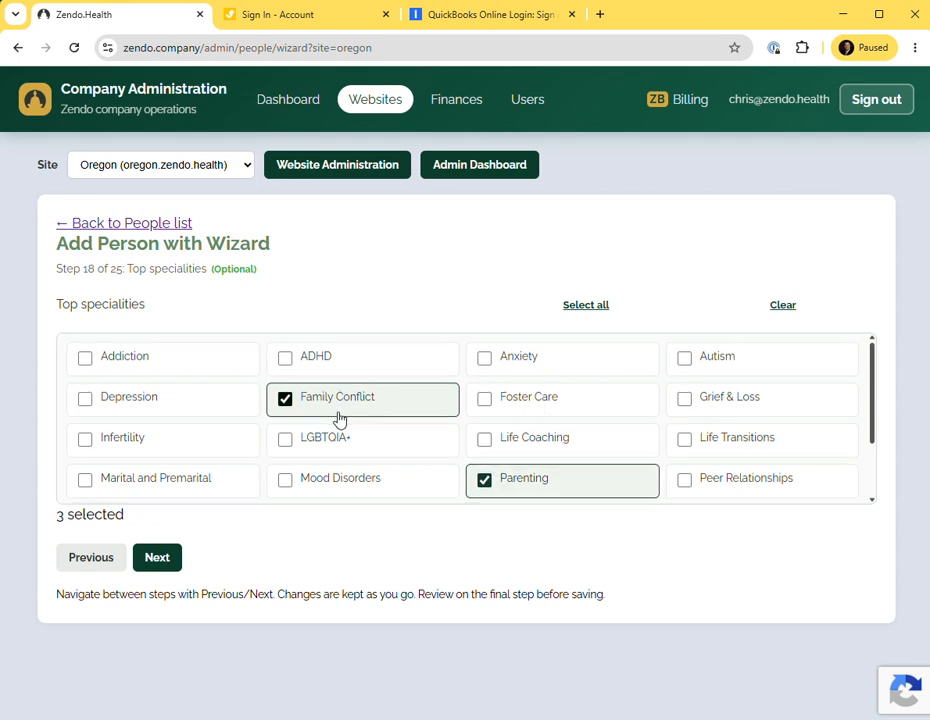
{"action": "scroll", "coordinate": [340, 420], "scroll_direction": "down", "scroll_amount": 2}
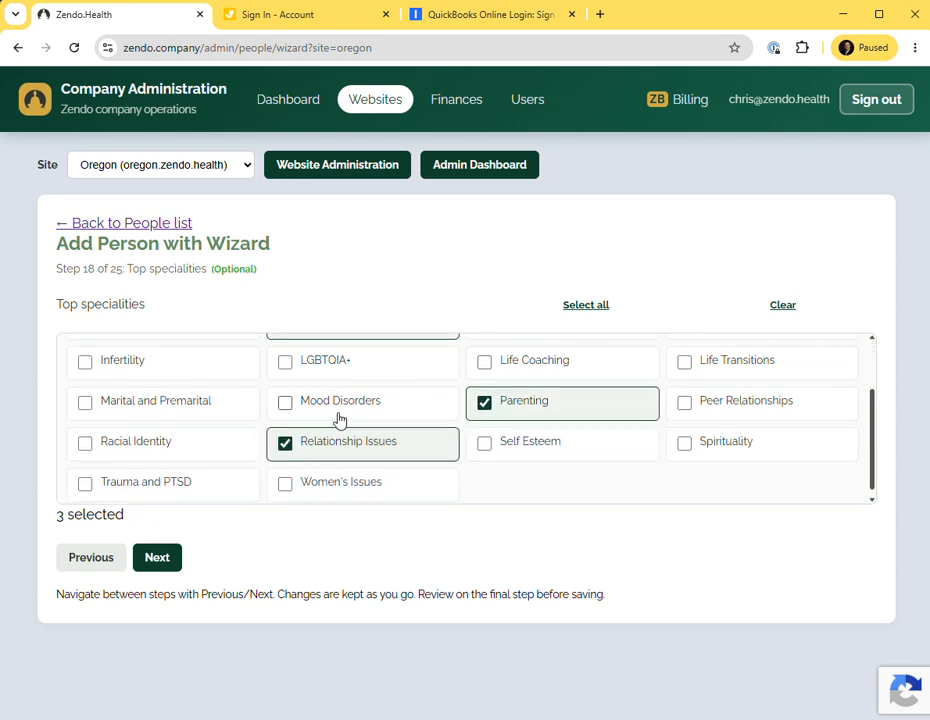
{"action": "left_click", "coordinate": [160, 558]}
Using the spreadsheet's insurance columns, tick Intercommunity Health Network (IHN) as accepted insurance.
{"action": "key", "text": "alt+Tab"}
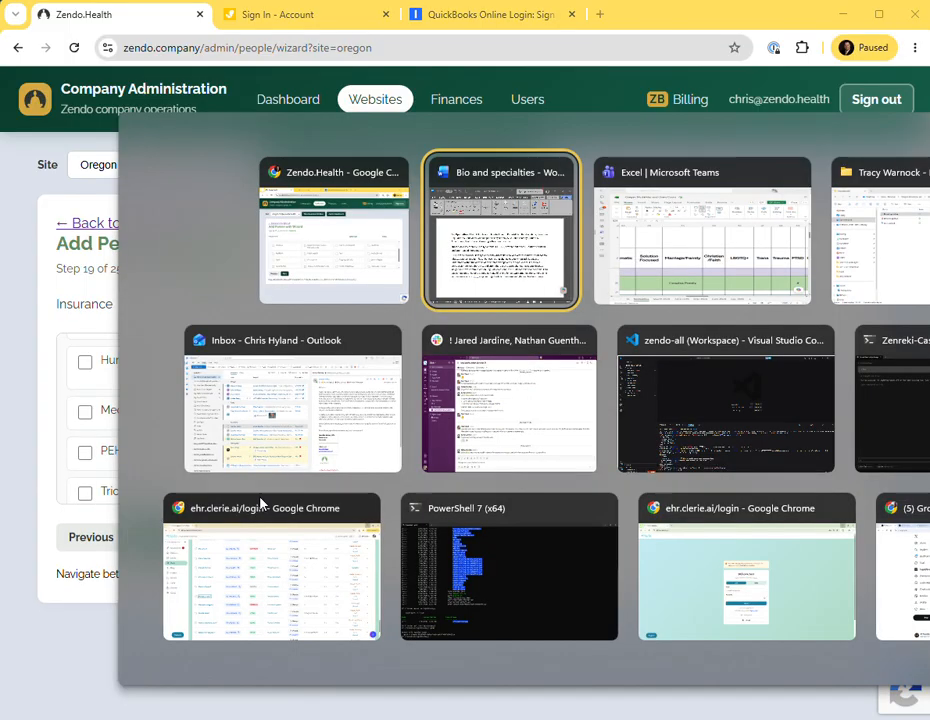
{"action": "key", "text": "alt+Tab"}
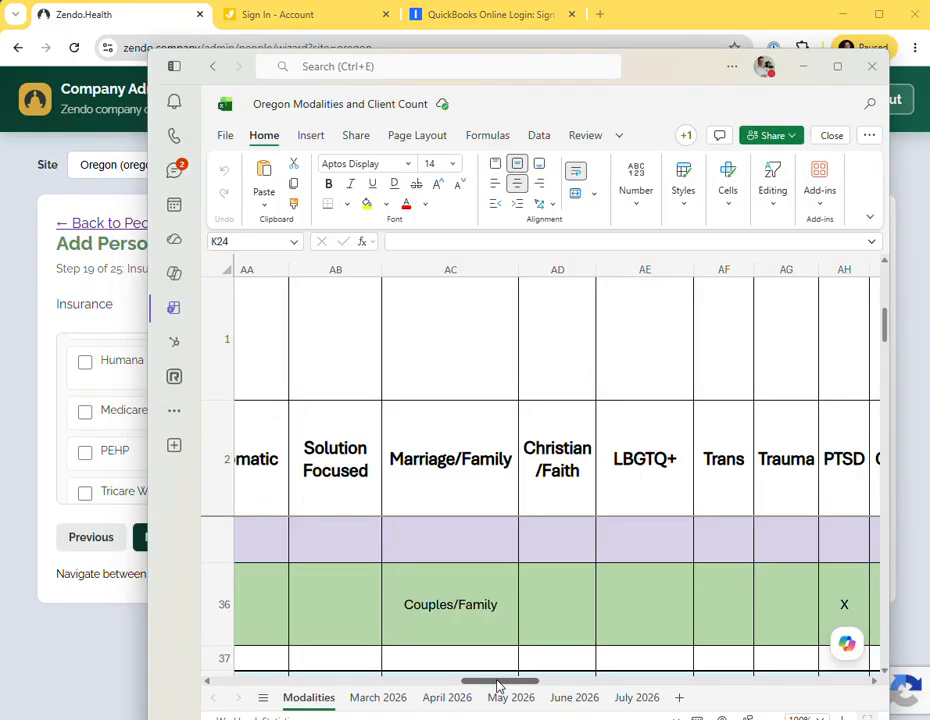
{"action": "left_click_drag", "start_coordinate": [500, 684], "coordinate": [224, 697]}
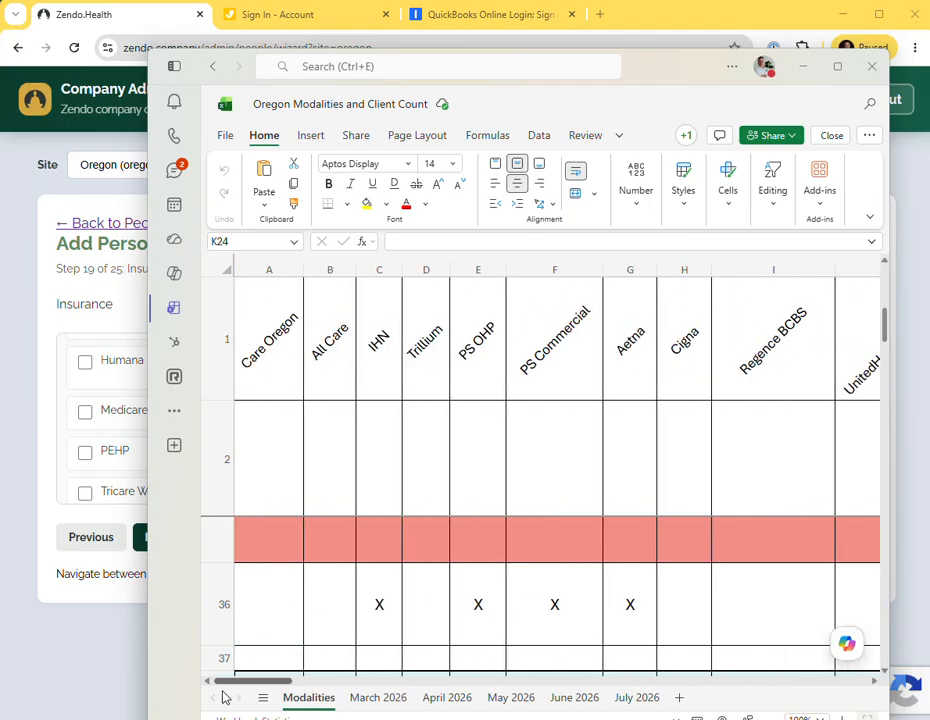
{"action": "key", "text": "alt+Tab"}
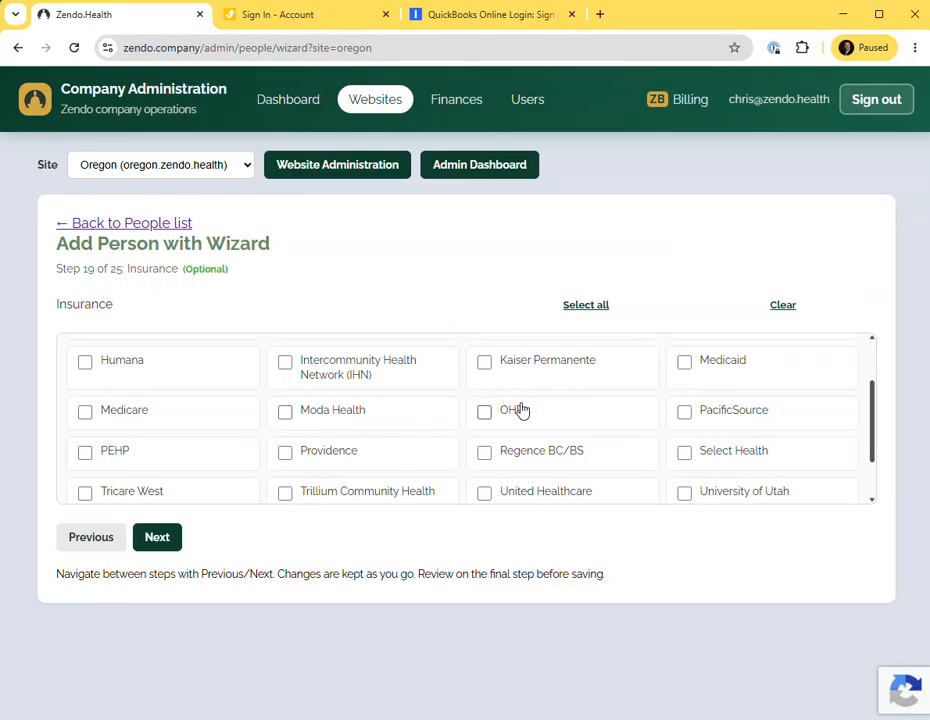
{"action": "scroll", "coordinate": [462, 433], "scroll_direction": "up", "scroll_amount": 2}
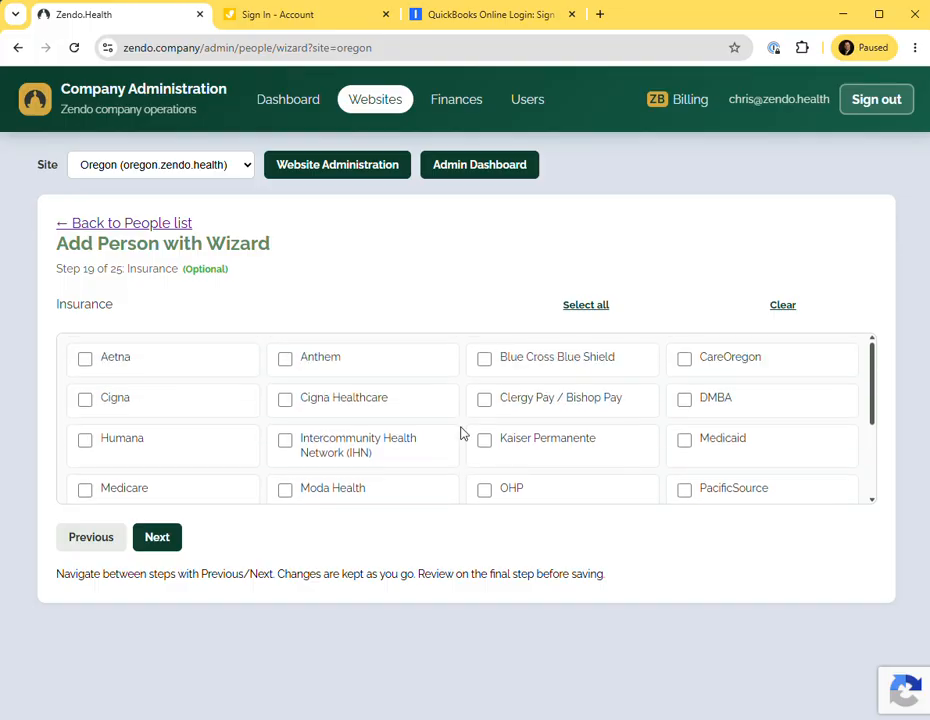
{"action": "left_click", "coordinate": [285, 440]}
Recheck the spreadsheet and also tick PacificSource as accepted insurance.
{"action": "key", "text": "alt+Tab"}
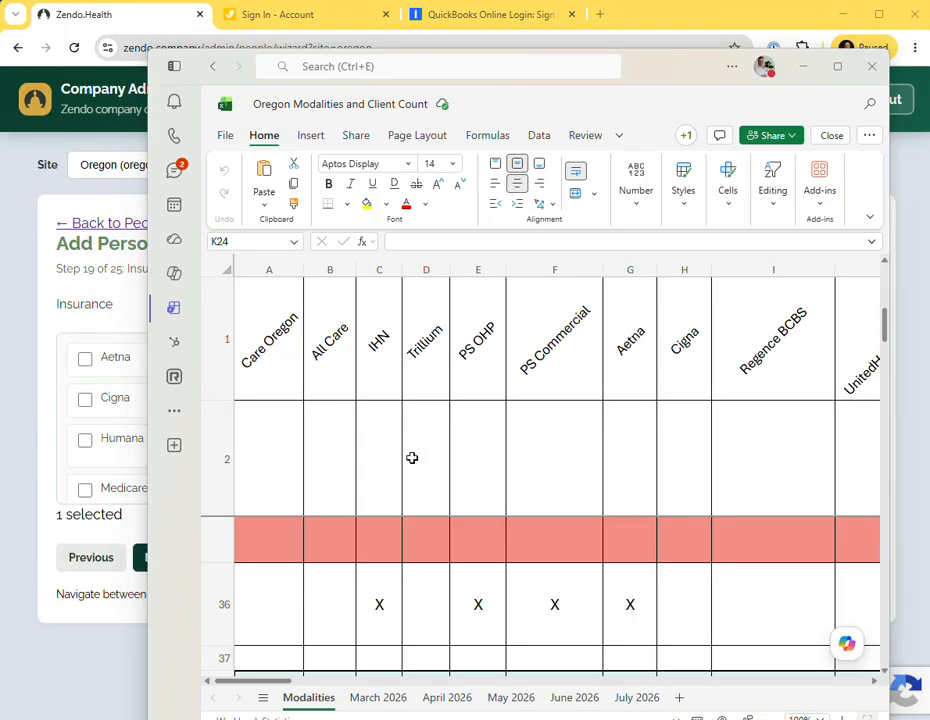
{"action": "key", "text": "alt+Tab"}
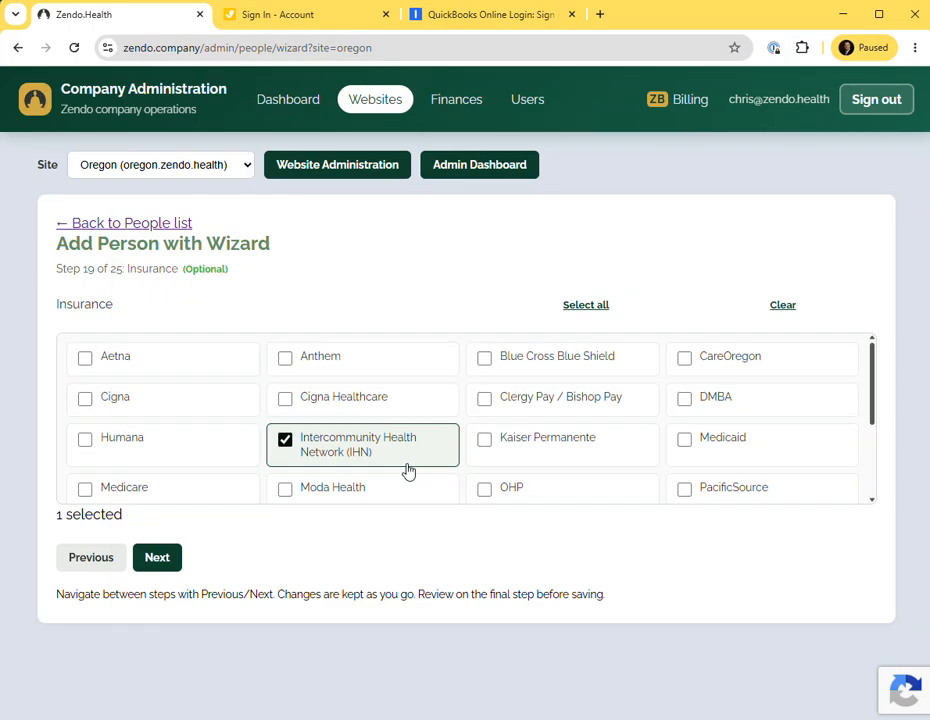
{"action": "scroll", "coordinate": [411, 471], "scroll_direction": "down", "scroll_amount": 1}
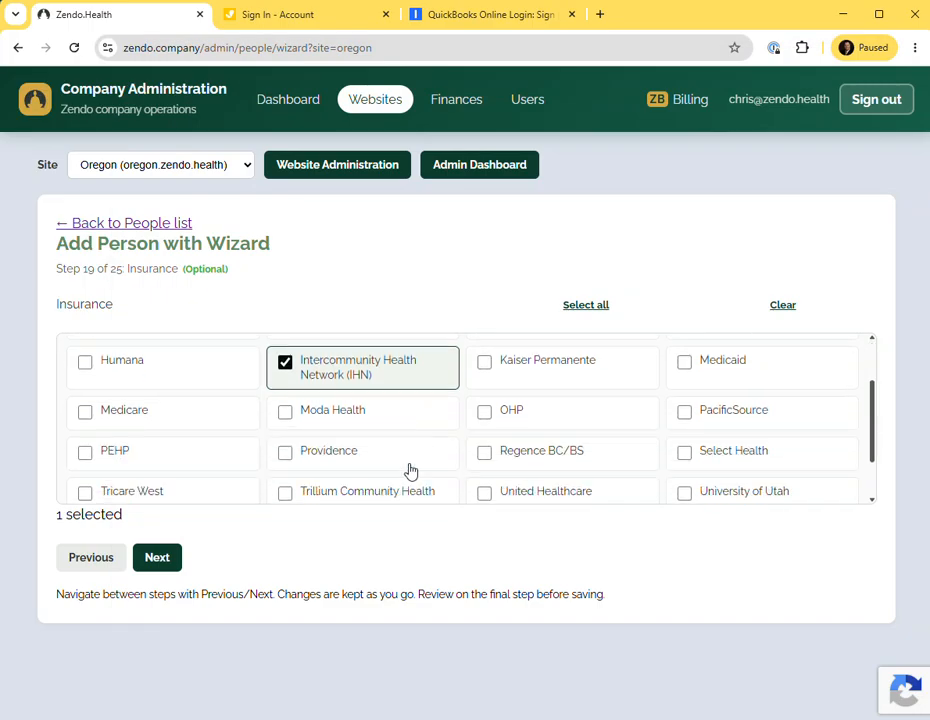
{"action": "left_click", "coordinate": [685, 413]}
Compare the spreadsheet's insurance marks against the list again and tick Aetna as accepted insurance.
{"action": "key", "text": "alt+Tab"}
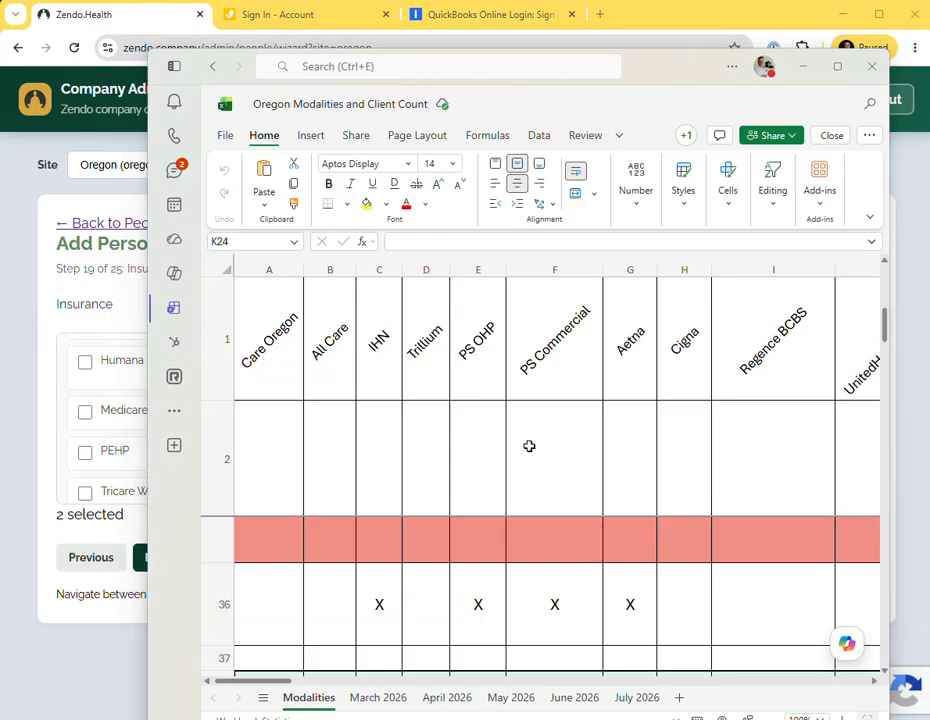
{"action": "key", "text": "alt+Tab"}
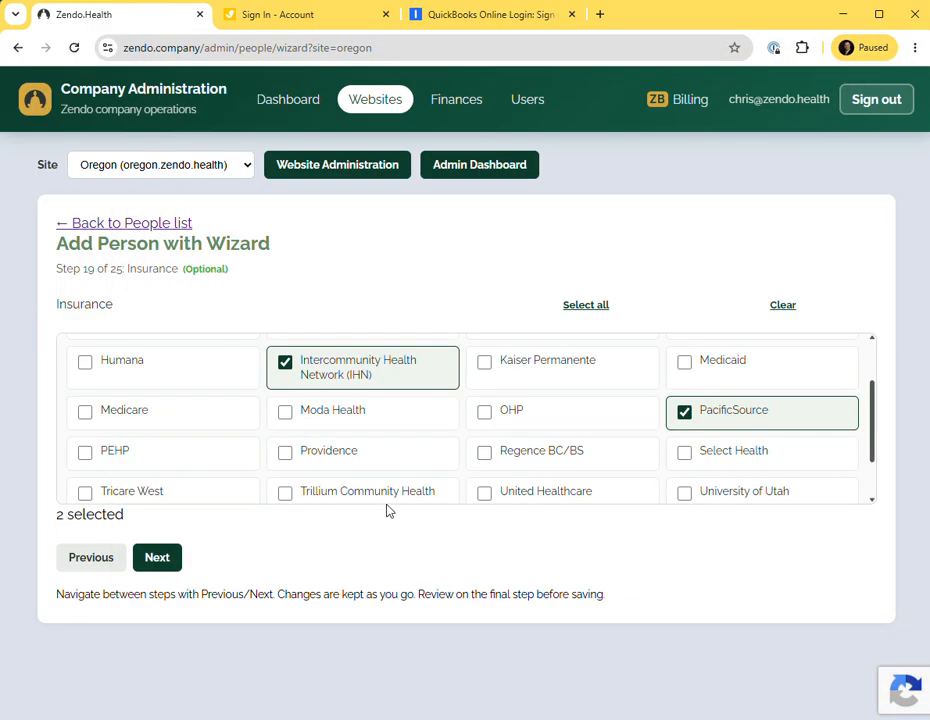
{"action": "scroll", "coordinate": [288, 492], "scroll_direction": "up", "scroll_amount": 1}
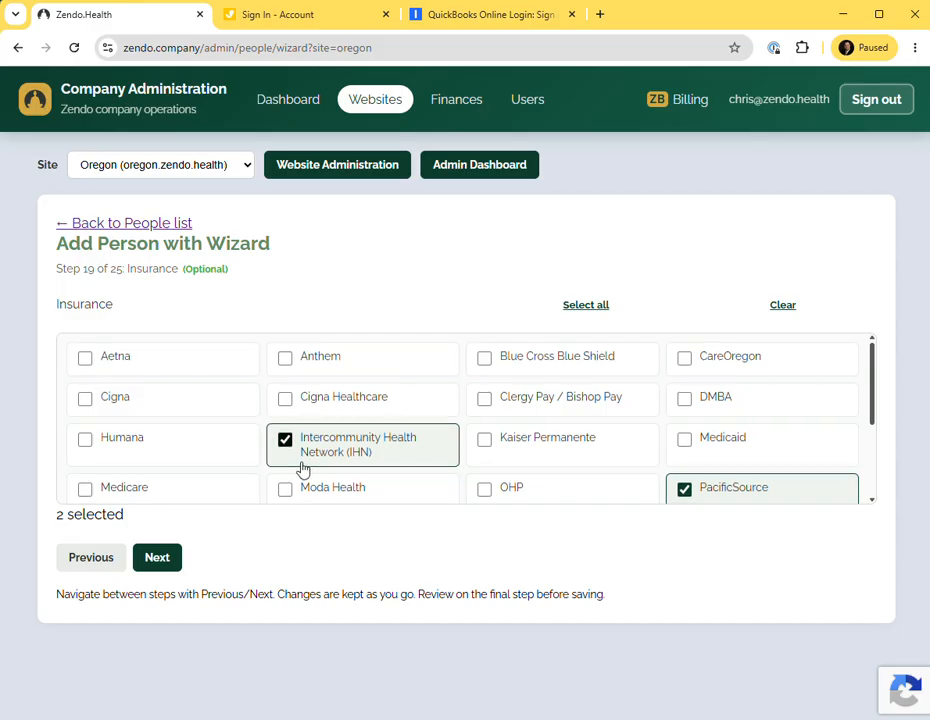
{"action": "scroll", "coordinate": [302, 468], "scroll_direction": "down", "scroll_amount": 1}
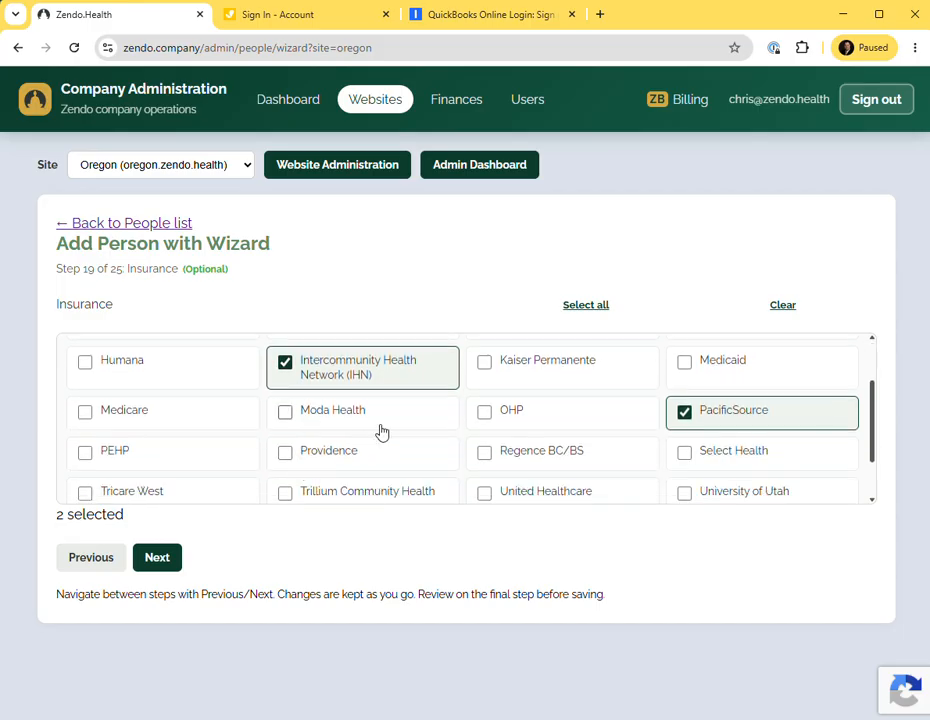
{"action": "key", "text": "alt+Tab"}
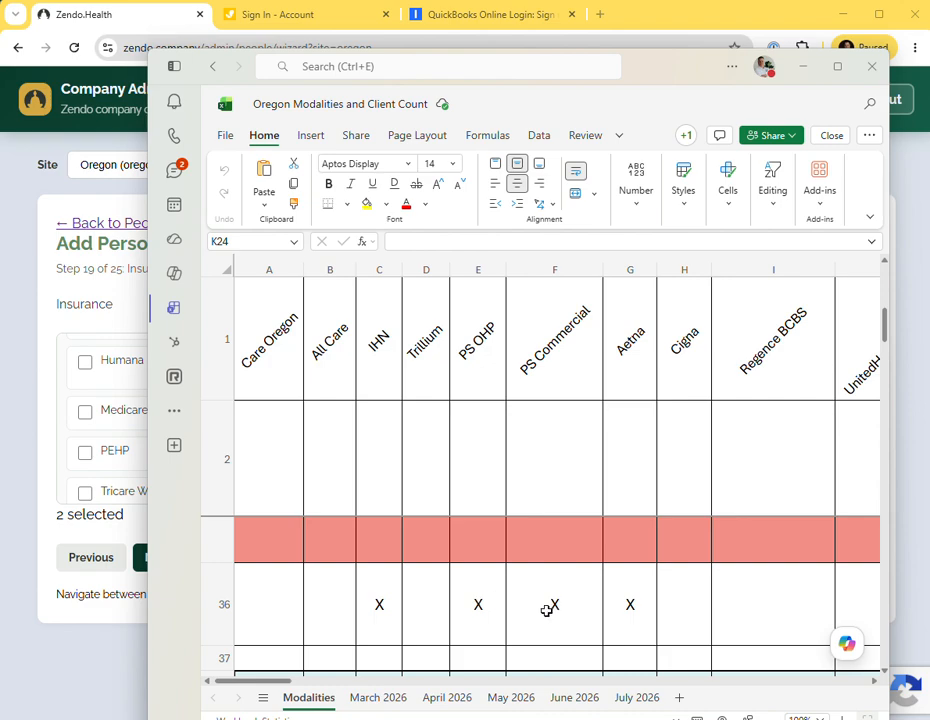
{"action": "key", "text": "alt+Tab"}
{"action": "key", "text": "alt+Tab"}
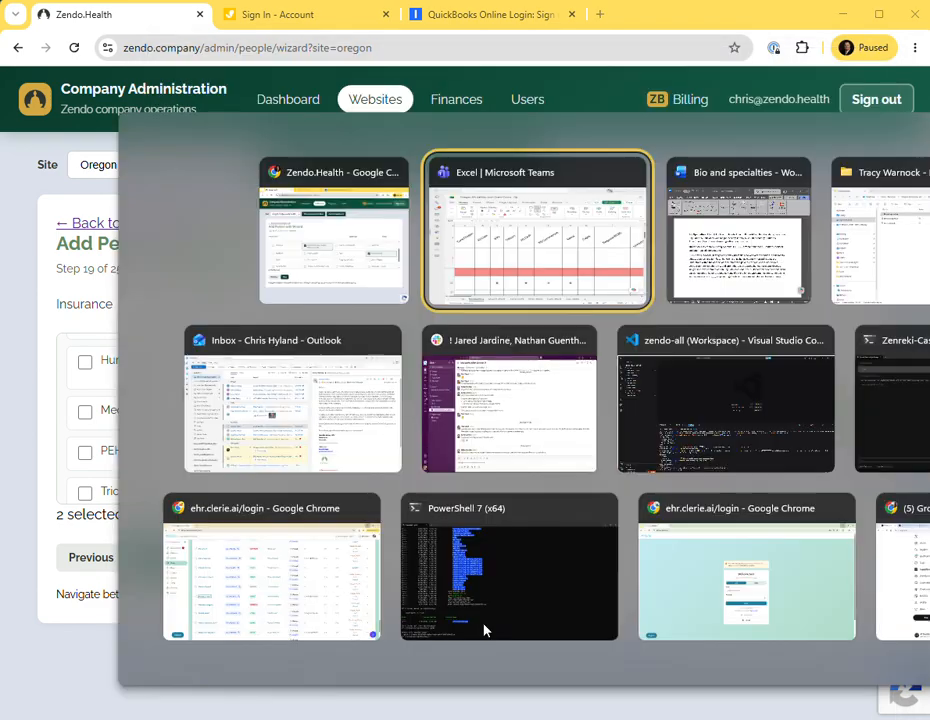
{"action": "key", "text": "alt+Tab"}
{"action": "scroll", "coordinate": [300, 460], "scroll_direction": "up", "scroll_amount": 1}
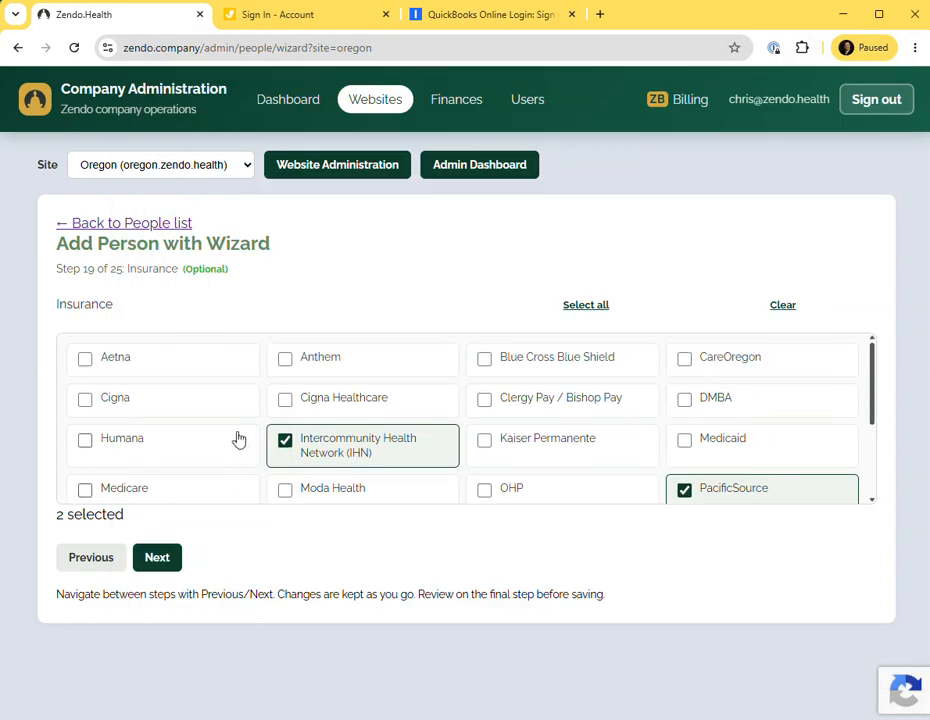
{"action": "left_click", "coordinate": [84, 358]}
Scroll the spreadsheet to its Medicare columns and tick Medicare and OHP as accepted insurance.
{"action": "scroll", "coordinate": [262, 407], "scroll_direction": "down", "scroll_amount": 3}
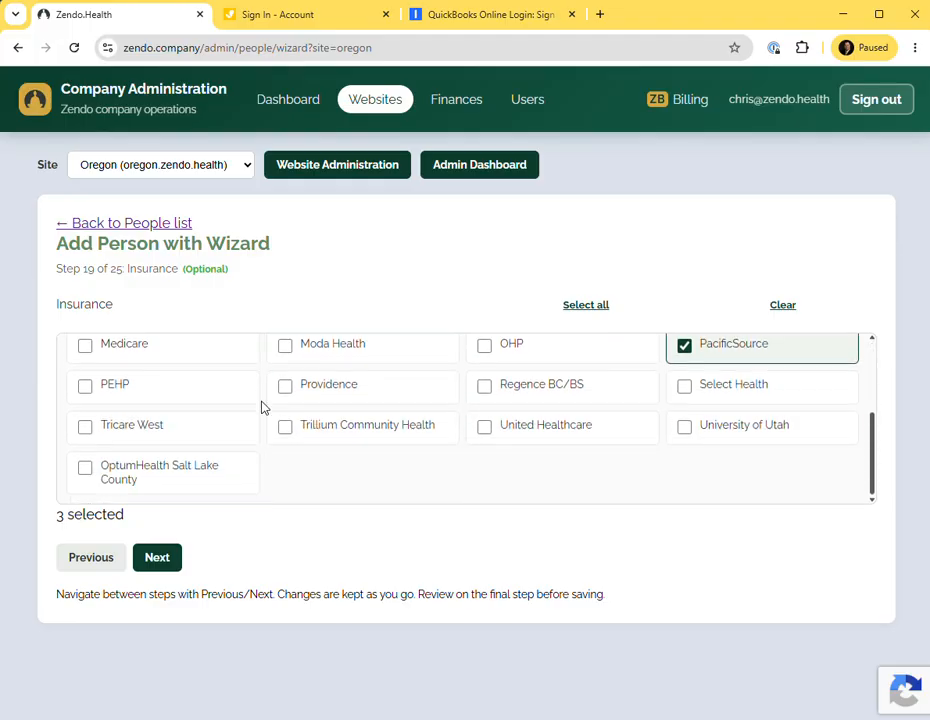
{"action": "key", "text": "alt+Tab"}
{"action": "left_click_drag", "start_coordinate": [270, 685], "coordinate": [335, 686]}
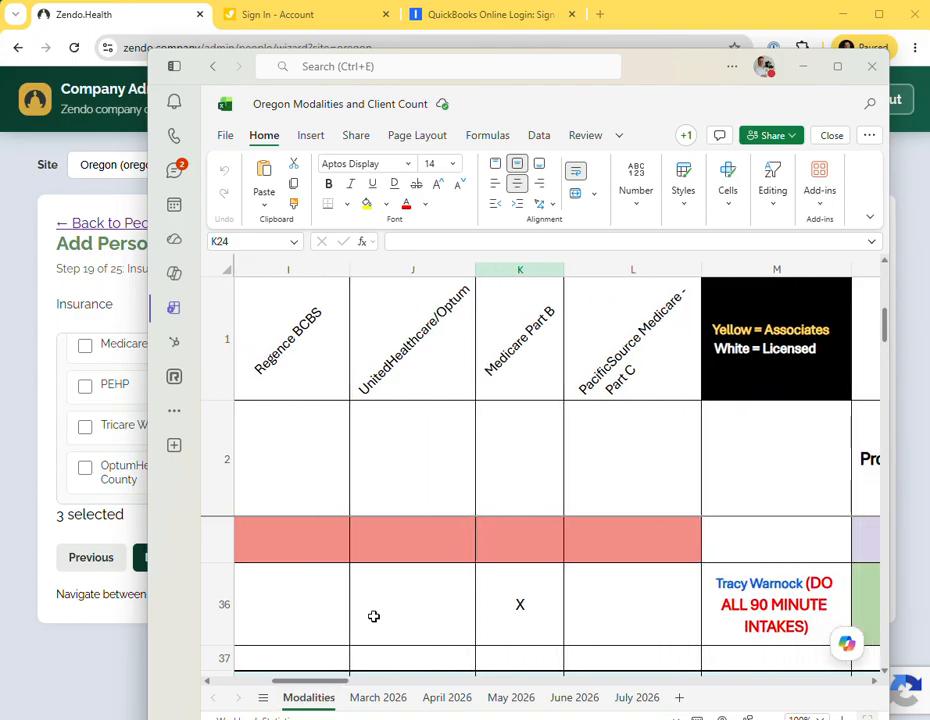
{"action": "key", "text": "alt+Tab"}
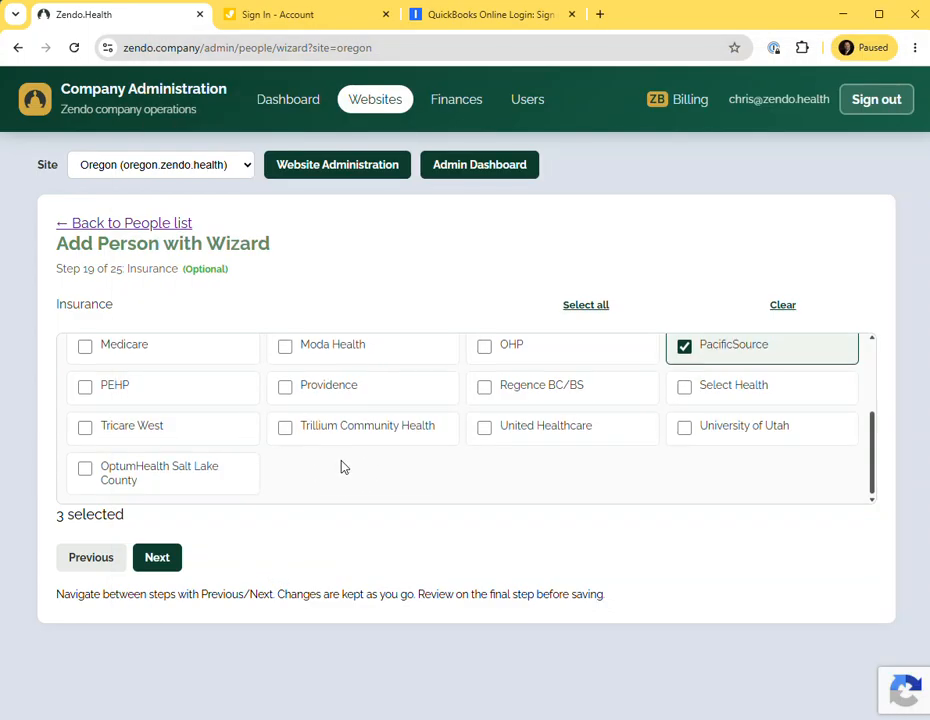
{"action": "scroll", "coordinate": [341, 467], "scroll_direction": "up", "scroll_amount": 1}
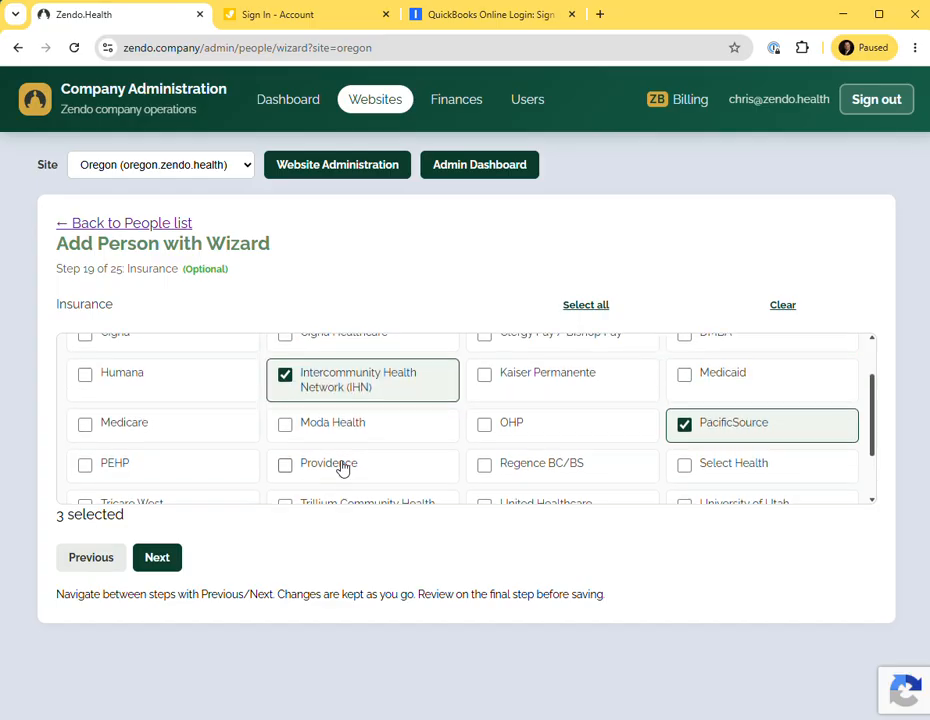
{"action": "scroll", "coordinate": [341, 467], "scroll_direction": "up", "scroll_amount": 1}
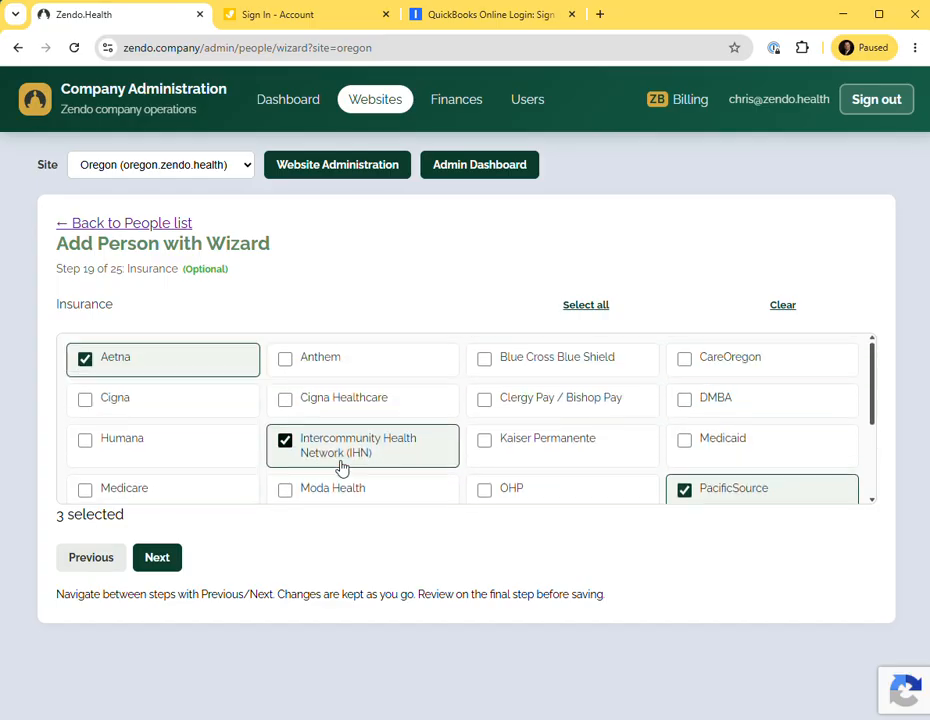
{"action": "left_click", "coordinate": [87, 494]}
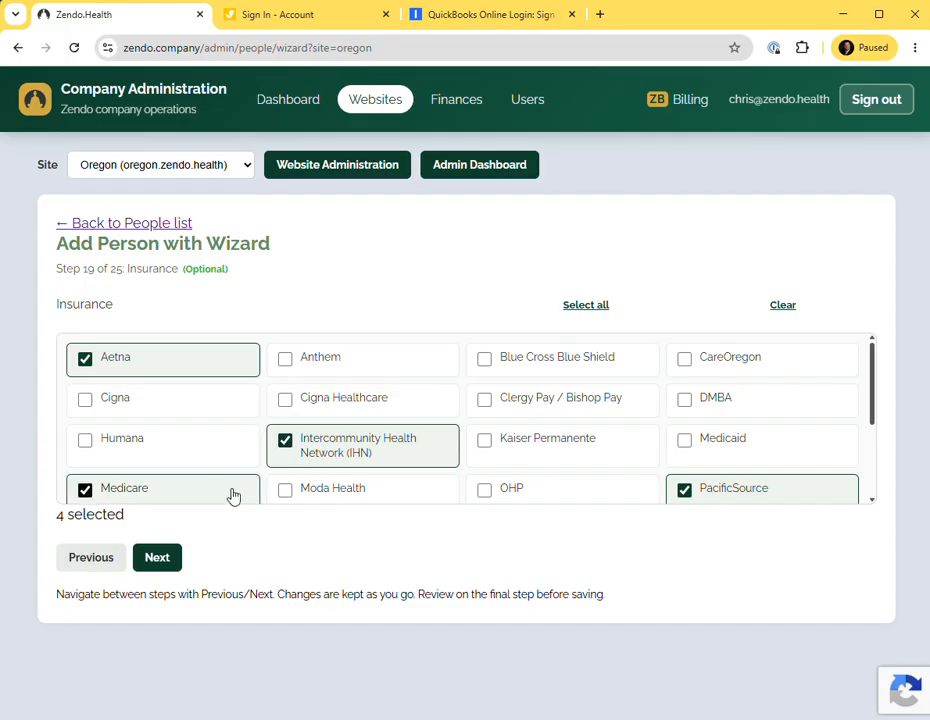
{"action": "scroll", "coordinate": [301, 467], "scroll_direction": "down", "scroll_amount": 1}
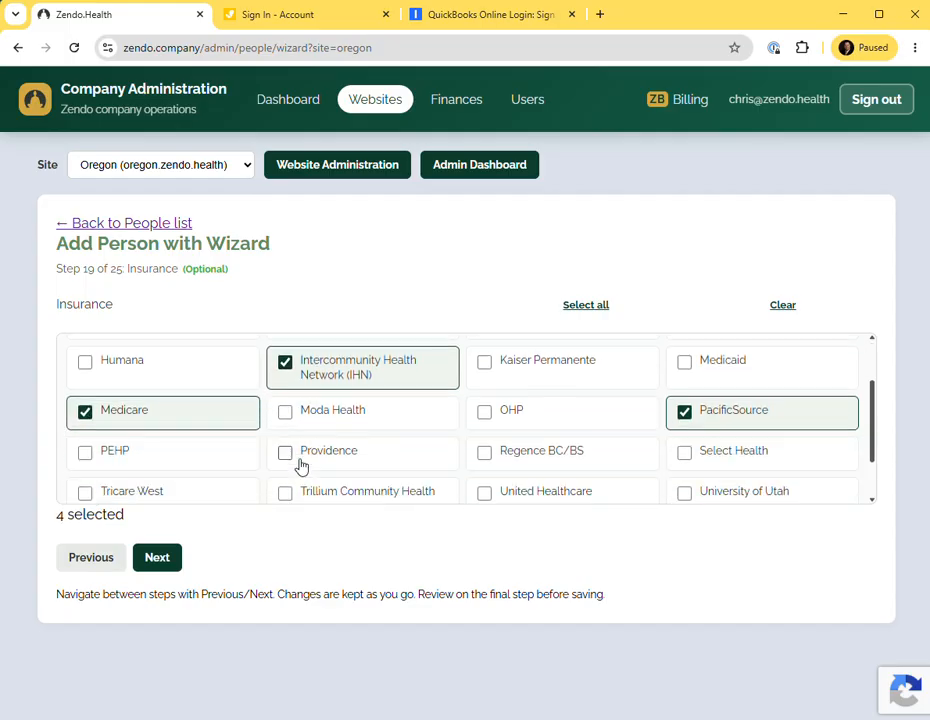
{"action": "left_click", "coordinate": [484, 413]}
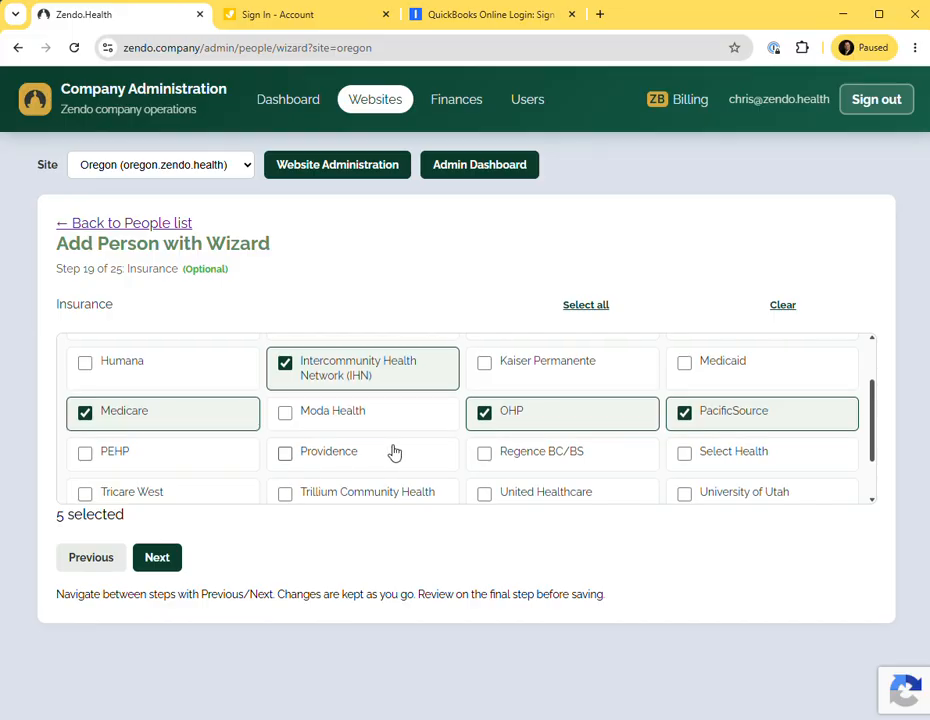
Review the remaining insurance columns in the spreadsheet against the ticked list and advance to the Languages step.
{"action": "scroll", "coordinate": [395, 453], "scroll_direction": "up", "scroll_amount": 2}
{"action": "key", "text": "alt+Tab"}
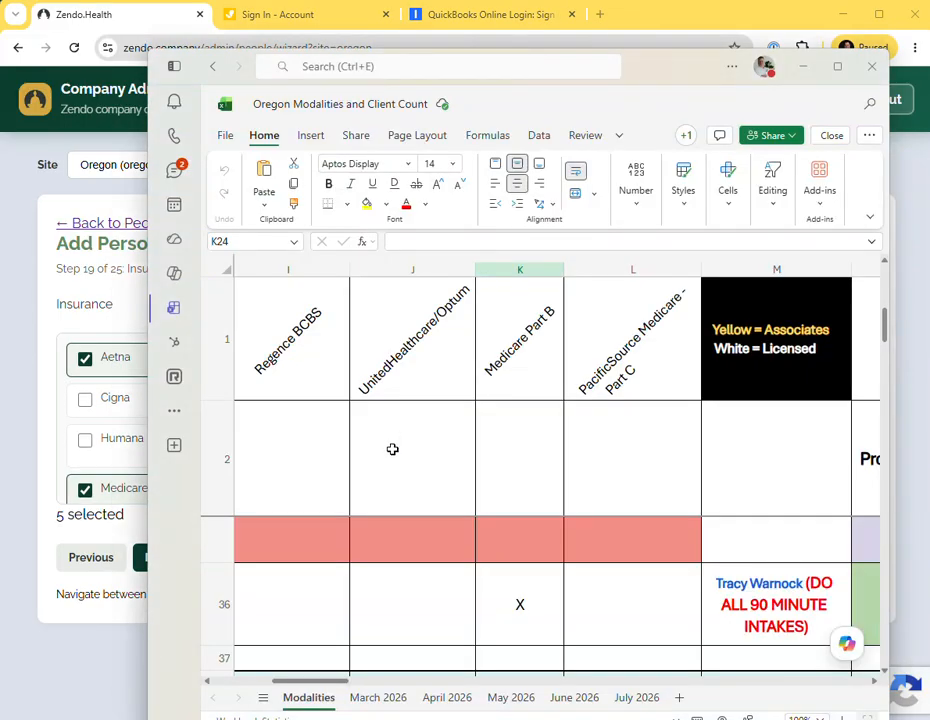
{"action": "left_click_drag", "start_coordinate": [328, 685], "coordinate": [347, 681]}
{"action": "key", "text": "alt+Tab"}
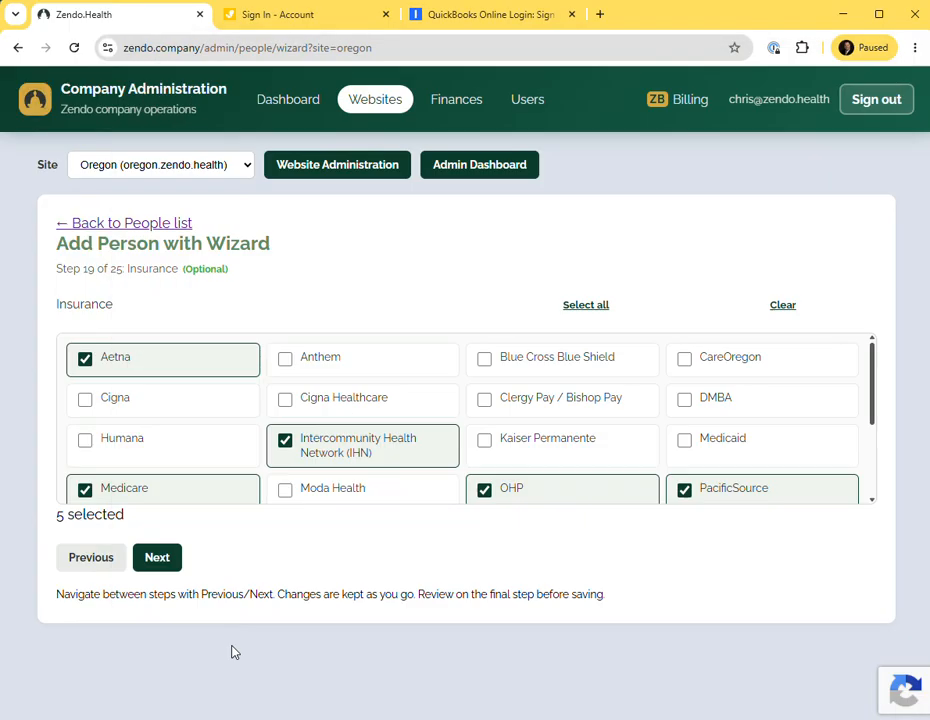
{"action": "scroll", "coordinate": [226, 470], "scroll_direction": "down", "scroll_amount": 3}
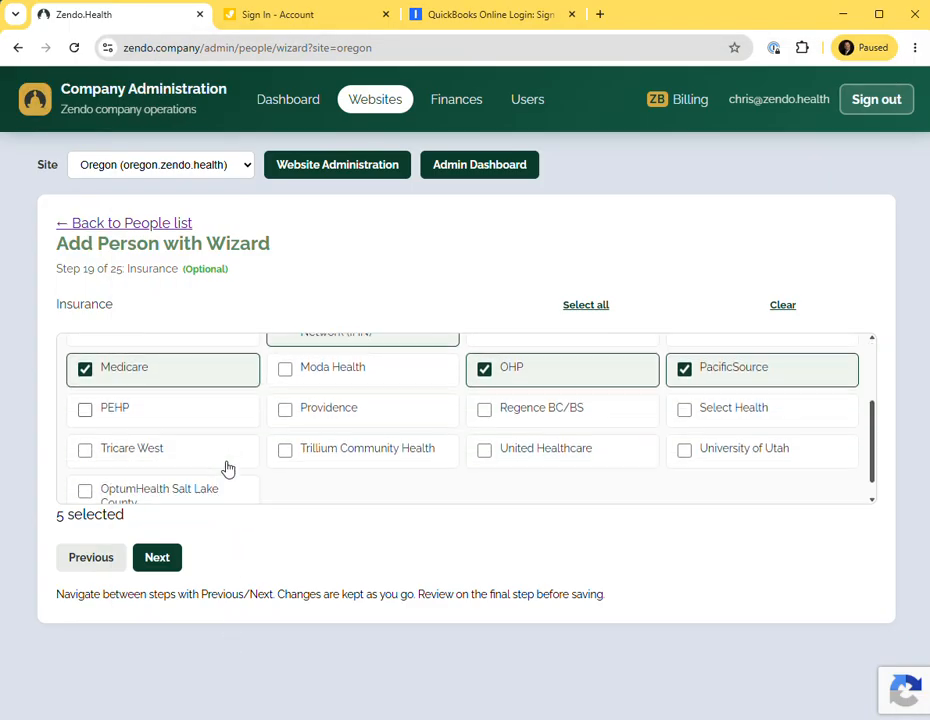
{"action": "left_click", "coordinate": [166, 559]}
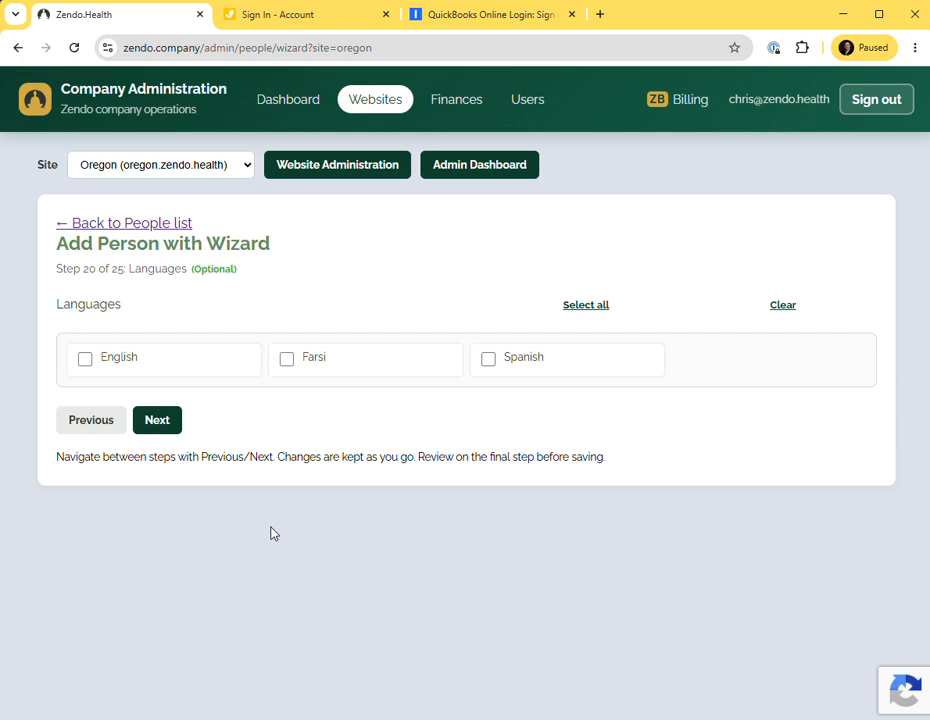
Tick English as the counselor's language and recheck the bio document.
{"action": "left_click", "coordinate": [88, 365]}
{"action": "key", "text": "alt+Tab"}
{"action": "key", "text": "alt+Tab"}
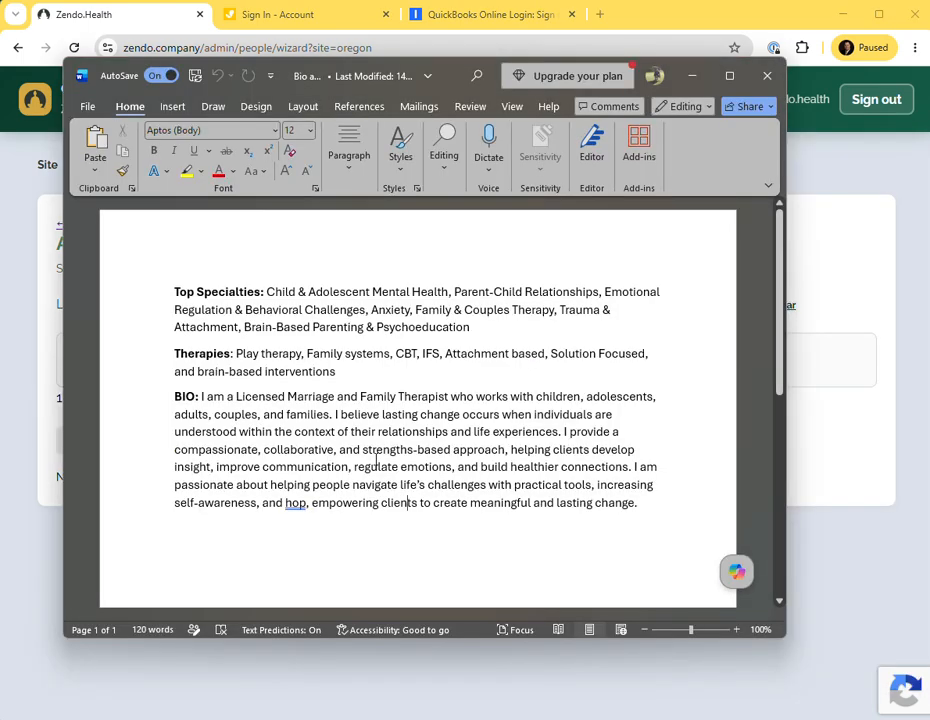
{"action": "key", "text": "alt+Tab"}
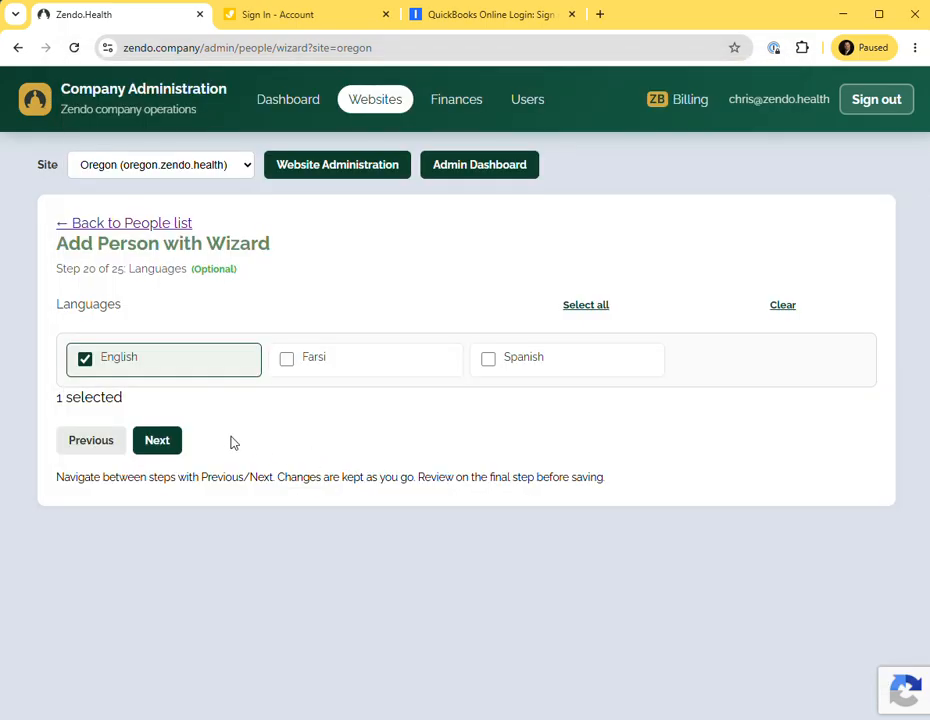
Advance to the Client focus step and tick Children 5+, Preteen, Adults and Teens, checking the bio document.
{"action": "left_click", "coordinate": [162, 459]}
{"action": "key", "text": "alt+Tab"}
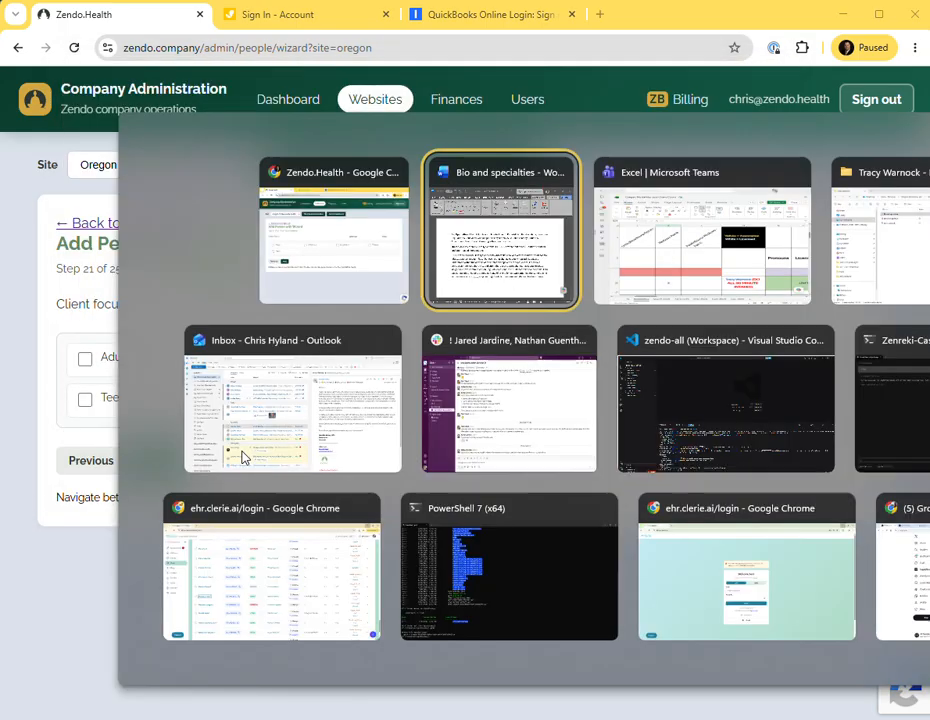
{"action": "key", "text": "alt+Tab"}
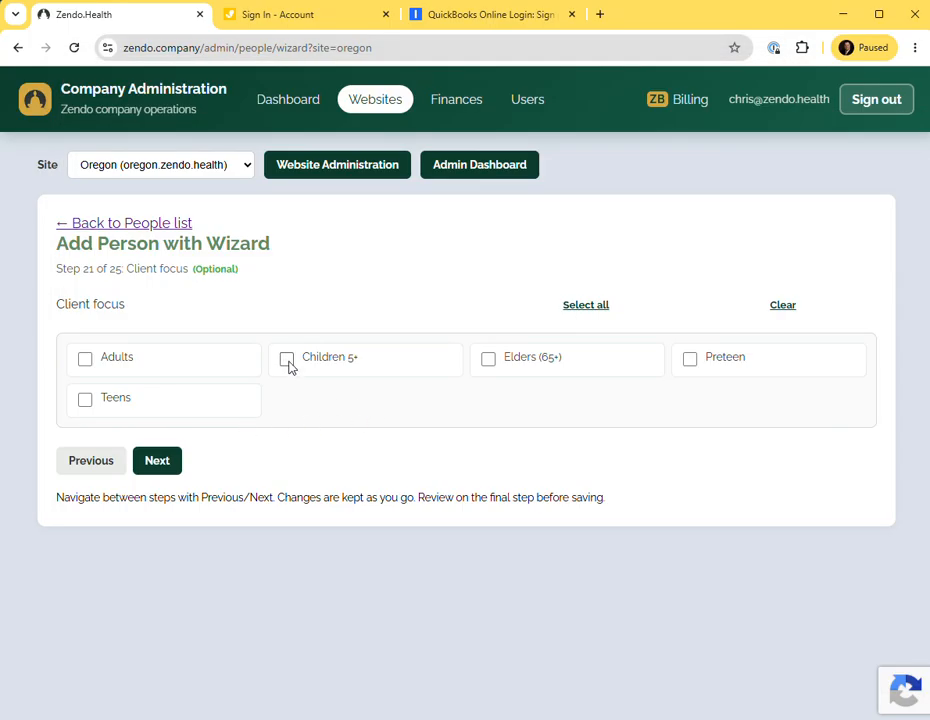
{"action": "key", "text": "alt+Tab"}
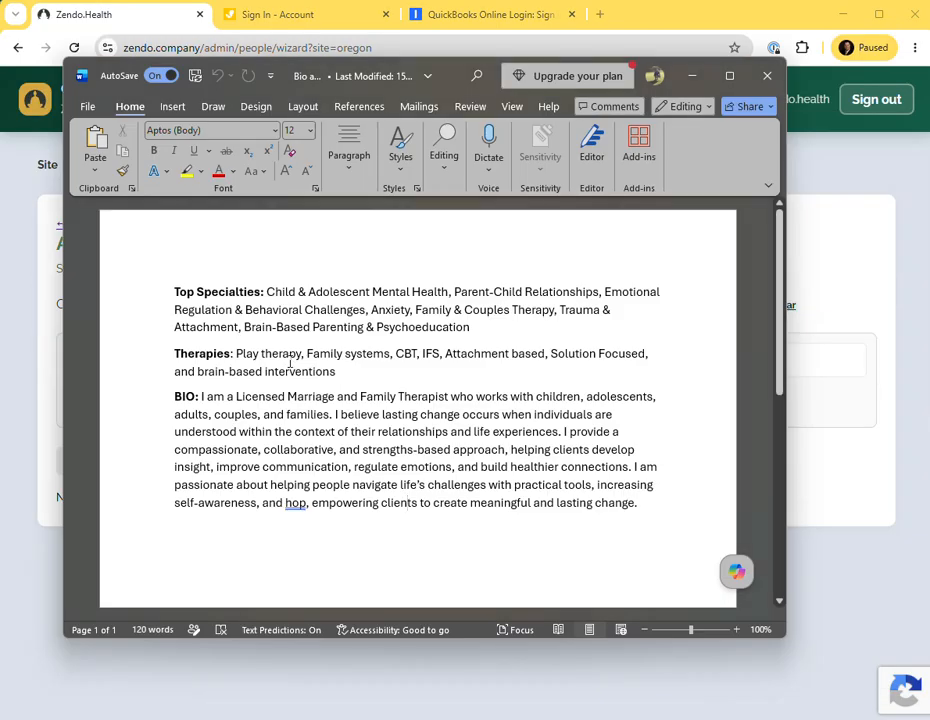
{"action": "key", "text": "alt+Tab"}
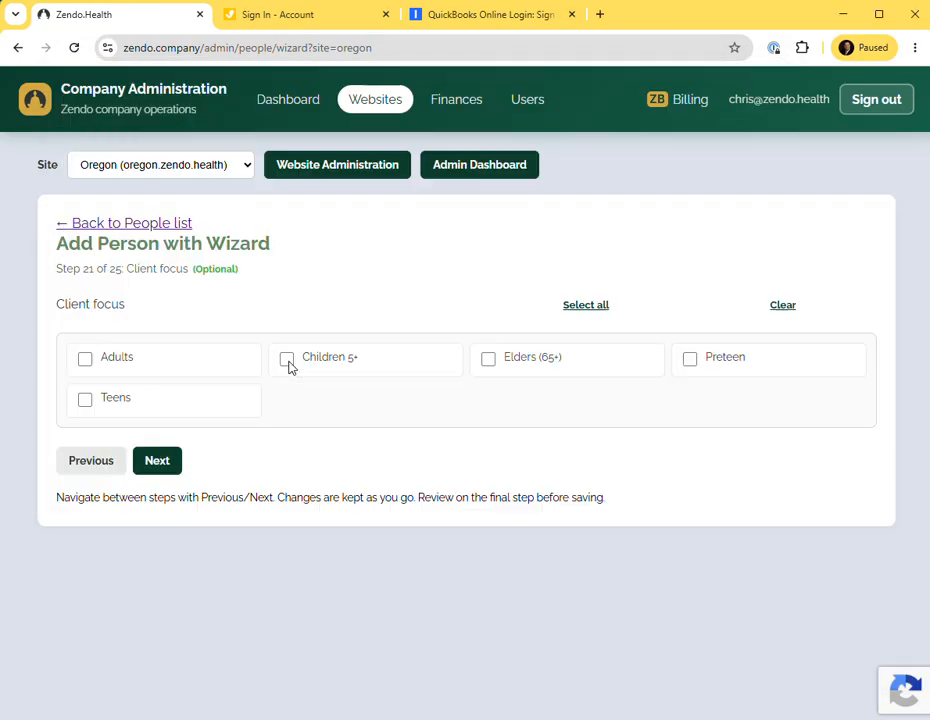
{"action": "left_click", "coordinate": [289, 363]}
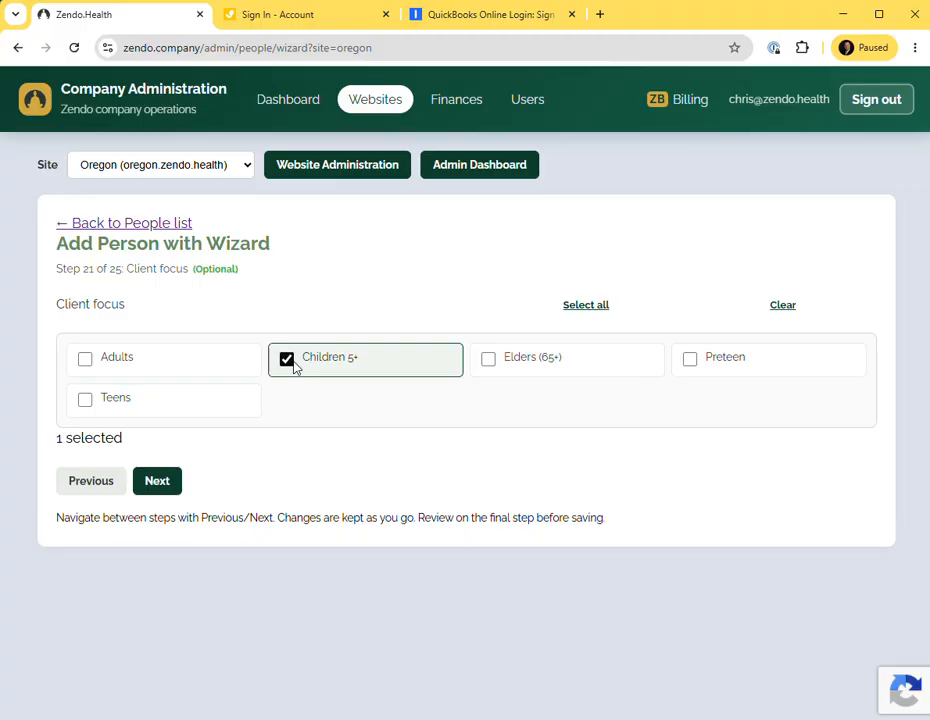
{"action": "left_click", "coordinate": [689, 362]}
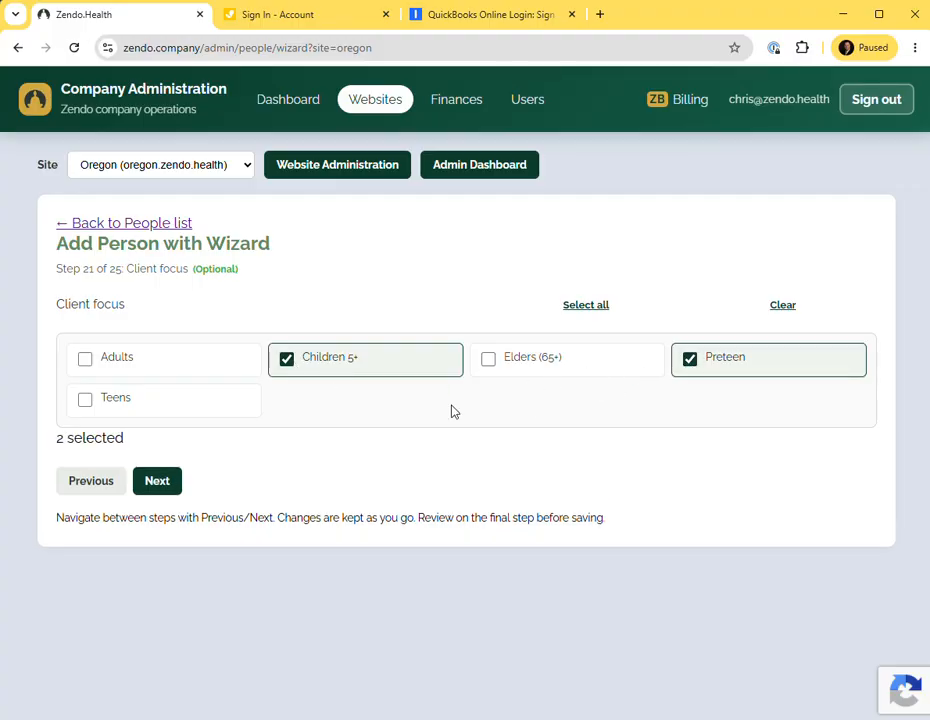
{"action": "left_click", "coordinate": [86, 362]}
{"action": "left_click", "coordinate": [85, 402]}
Recheck the bio document against the client focus ticks and advance to the Participants step.
{"action": "key", "text": "alt+Tab"}
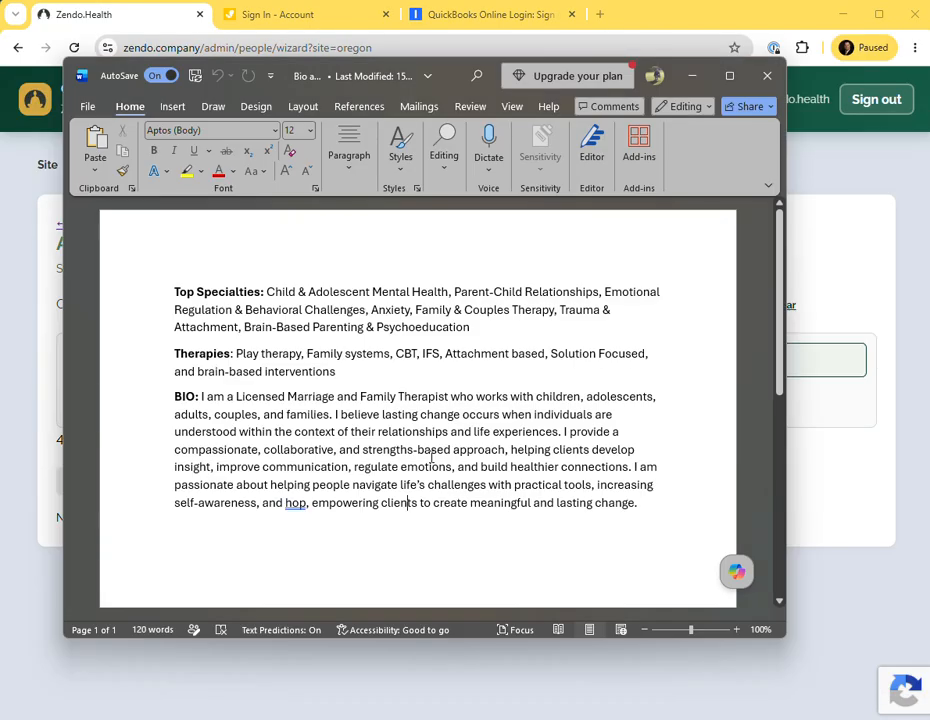
{"action": "key", "text": "alt+Tab"}
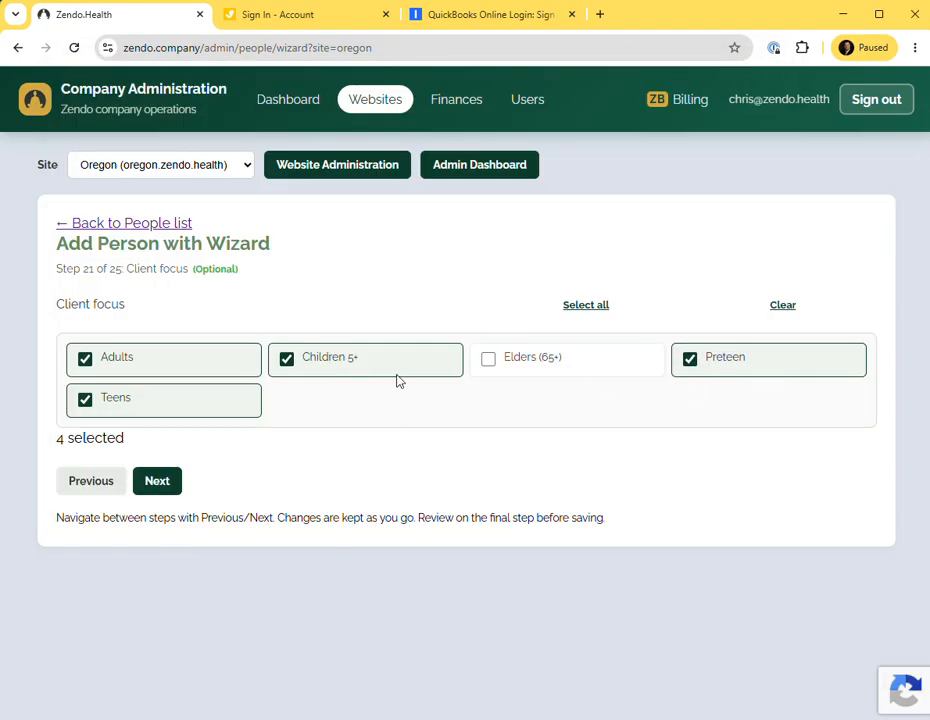
{"action": "key", "text": "alt+Tab"}
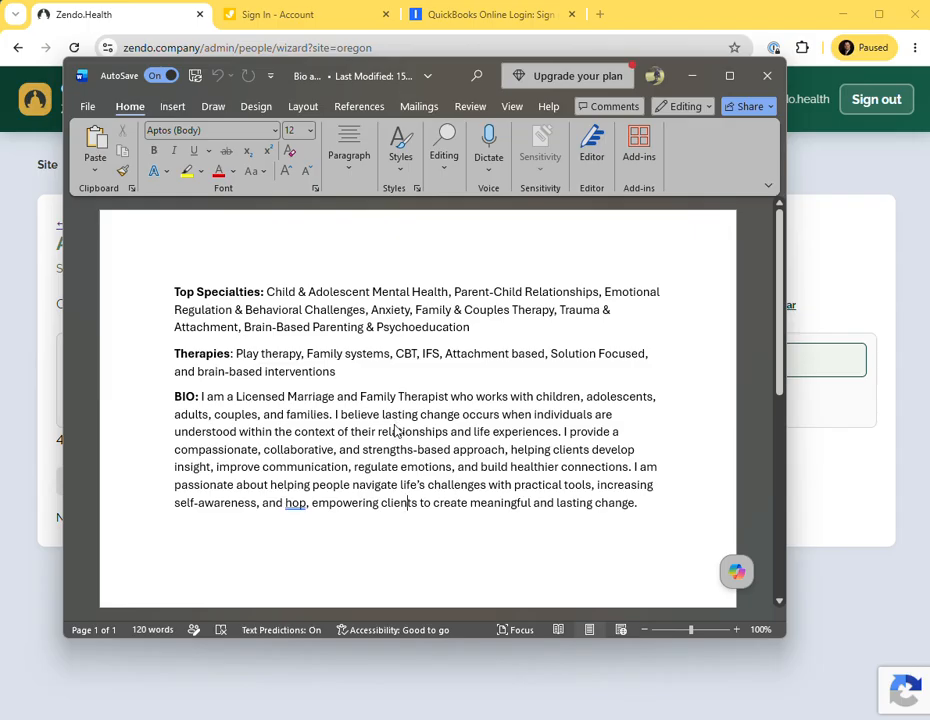
{"action": "key", "text": "alt"}
{"action": "key", "text": "alt+Tab"}
{"action": "left_click", "coordinate": [154, 488]}
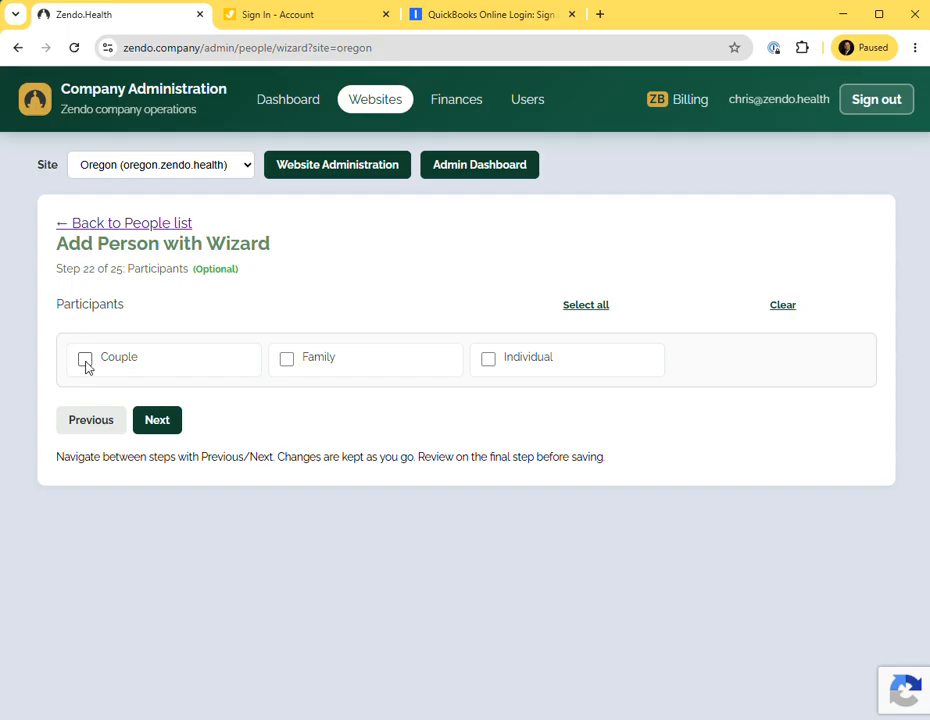
Tick Family, Individual and Couple as participants and advance to the Other expertise step.
{"action": "left_click", "coordinate": [286, 360]}
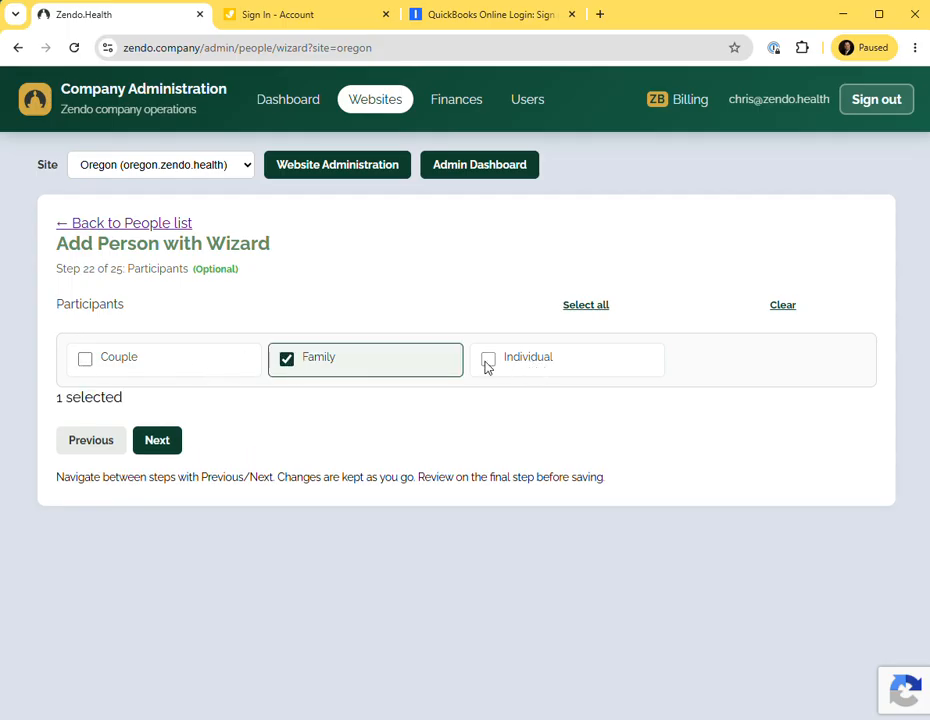
{"action": "left_click", "coordinate": [487, 360]}
{"action": "key", "text": "alt+Tab"}
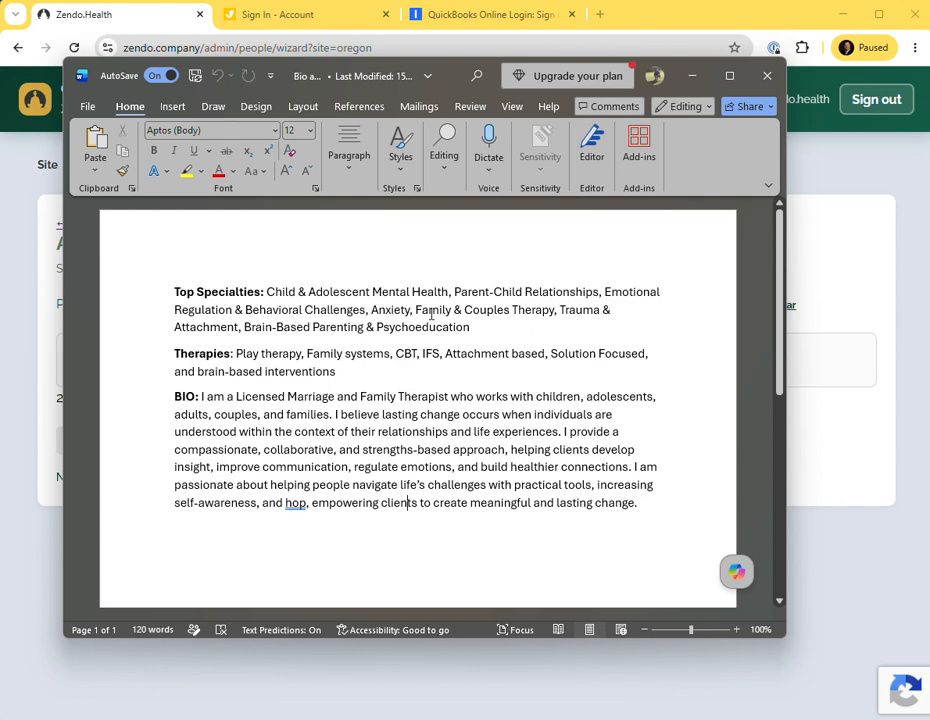
{"action": "key", "text": "alt+Tab"}
{"action": "left_click", "coordinate": [85, 359]}
{"action": "left_click", "coordinate": [160, 441]}
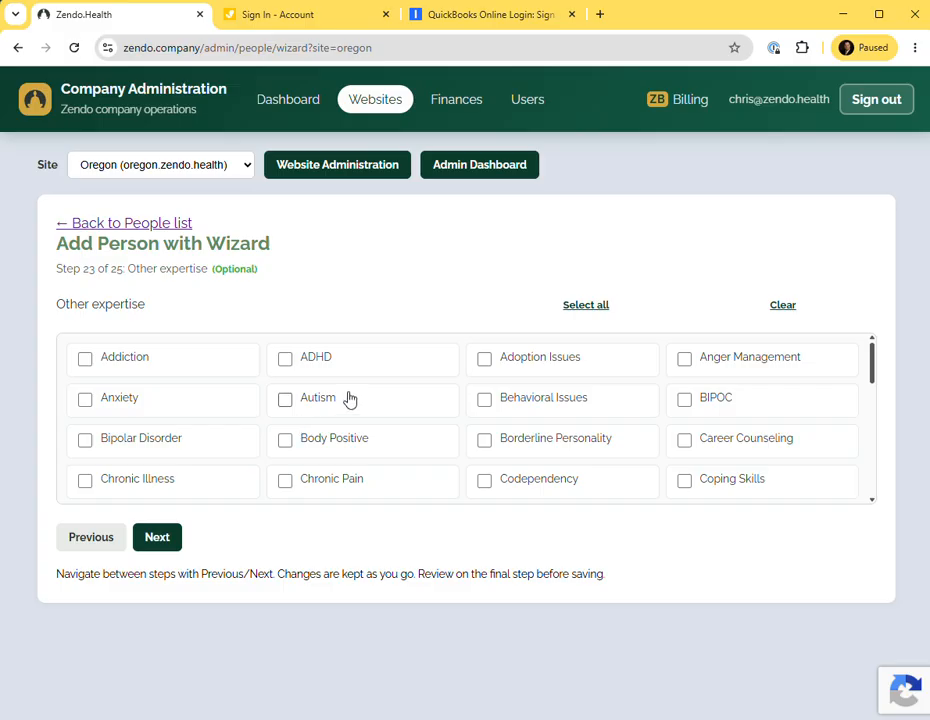
Compare the bio document and tick Anxiety and Depression as other expertise.
{"action": "key", "text": "alt+Tab"}
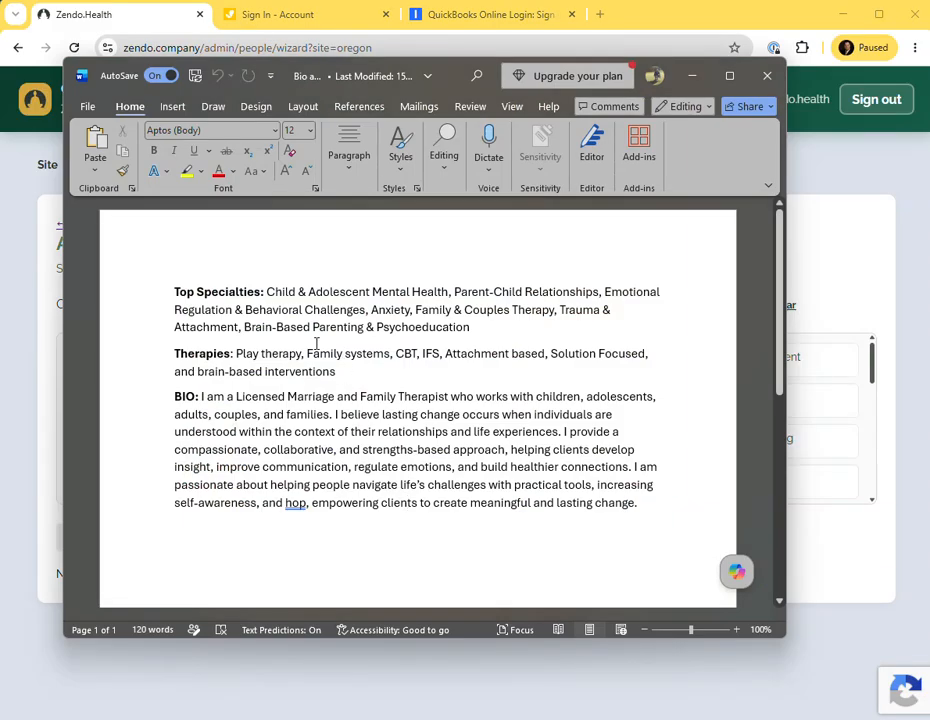
{"action": "key", "text": "alt+Tab"}
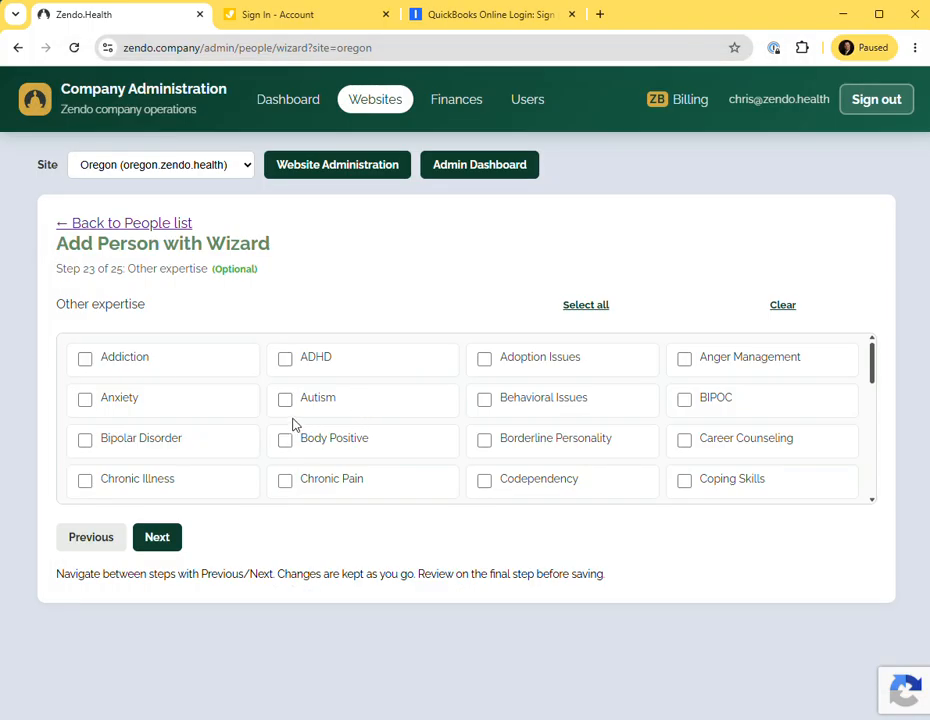
{"action": "left_click", "coordinate": [85, 399]}
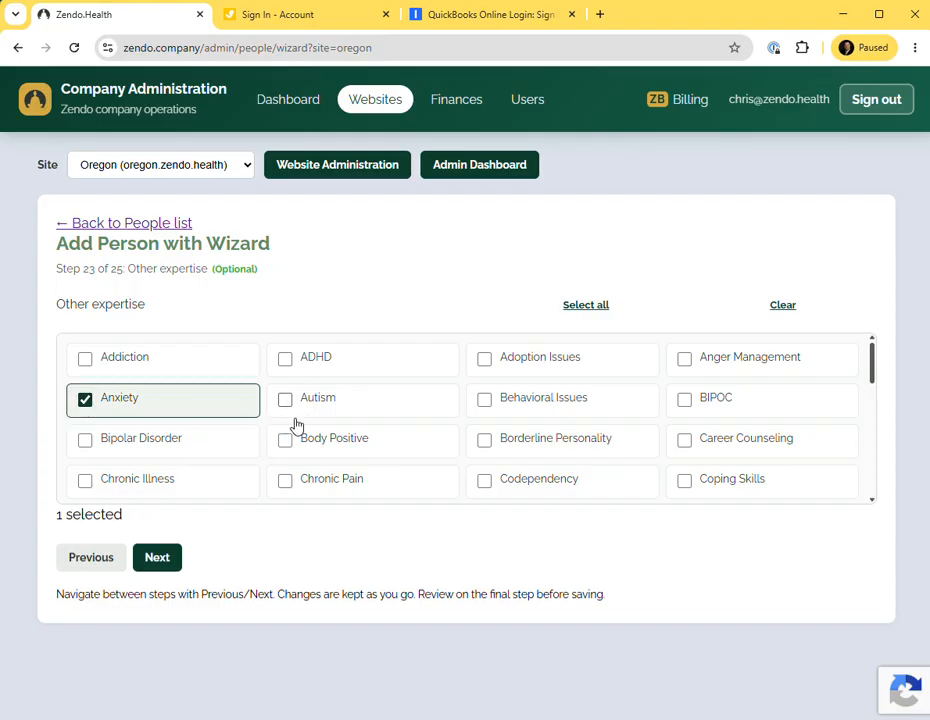
{"action": "scroll", "coordinate": [331, 425], "scroll_direction": "down", "scroll_amount": 1}
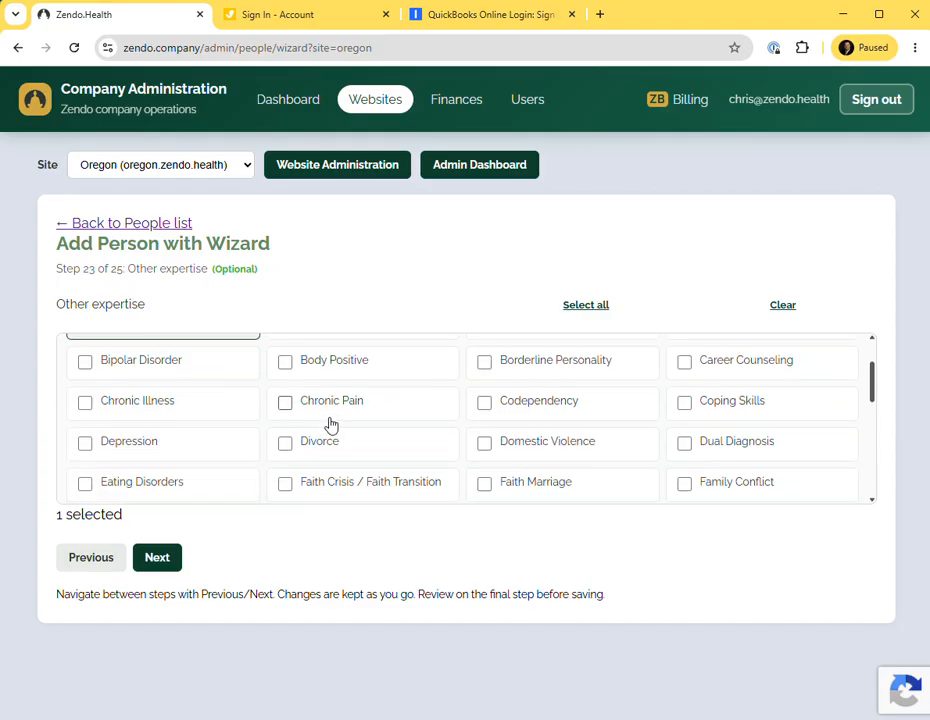
{"action": "left_click", "coordinate": [86, 444]}
{"action": "scroll", "coordinate": [405, 448], "scroll_direction": "up", "scroll_amount": 2}
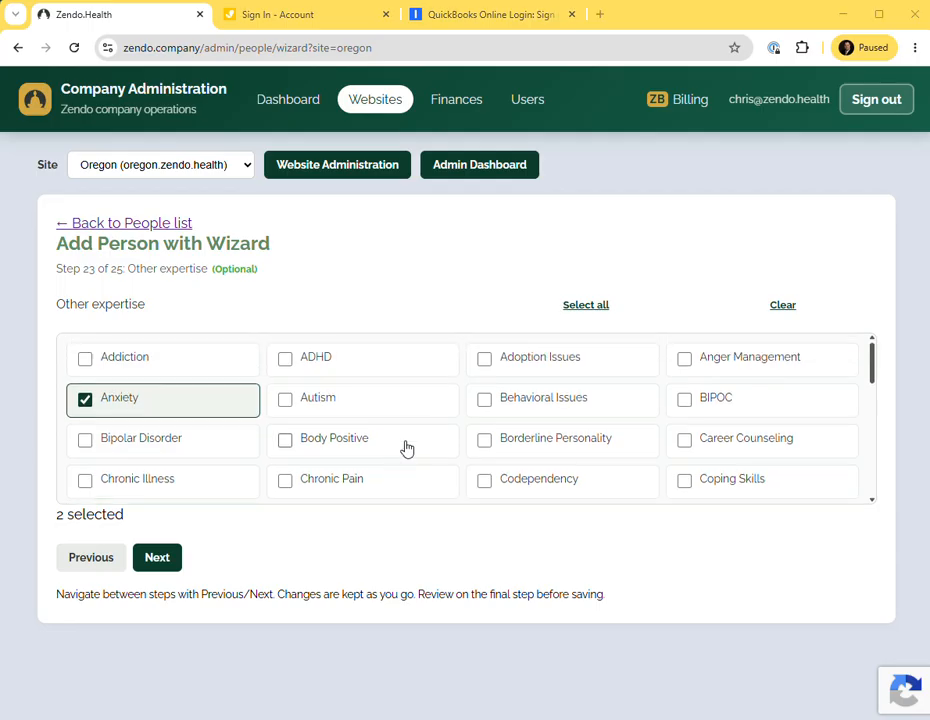
{"action": "key", "text": "alt+Tab"}
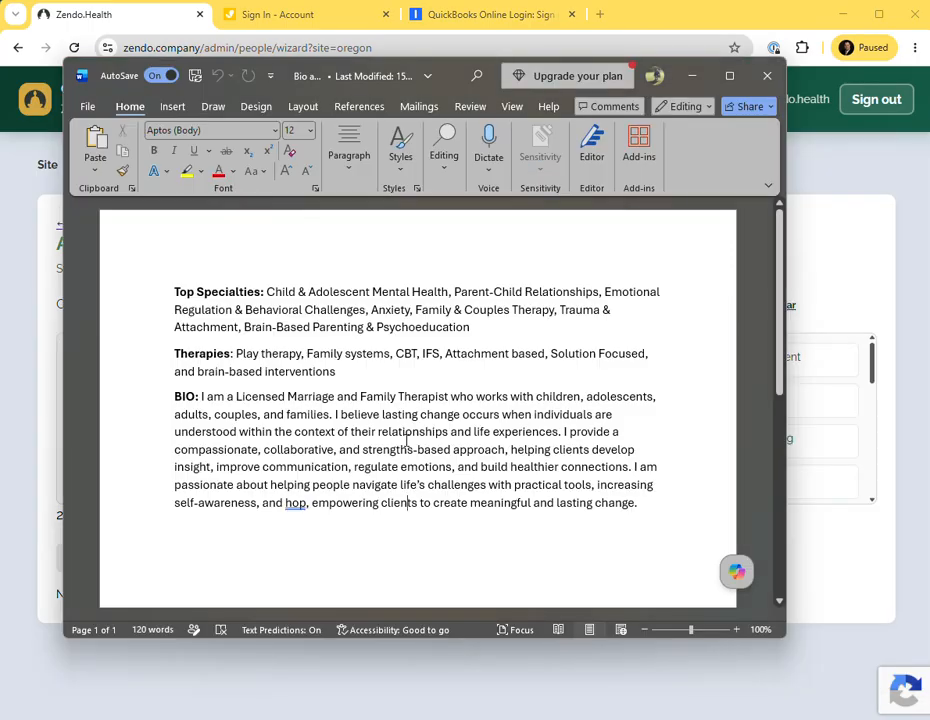
{"action": "key", "text": "alt+Tab"}
Recheck the bio document and tick Behavioral Issues as other expertise.
{"action": "scroll", "coordinate": [409, 446], "scroll_direction": "down", "scroll_amount": 1}
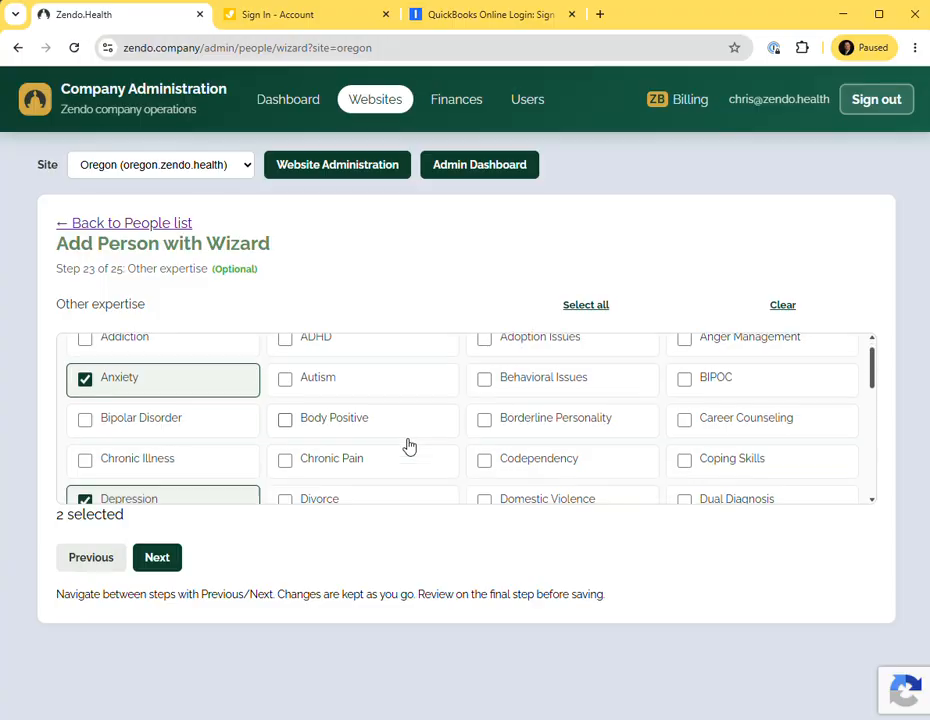
{"action": "scroll", "coordinate": [408, 446], "scroll_direction": "down", "scroll_amount": 3}
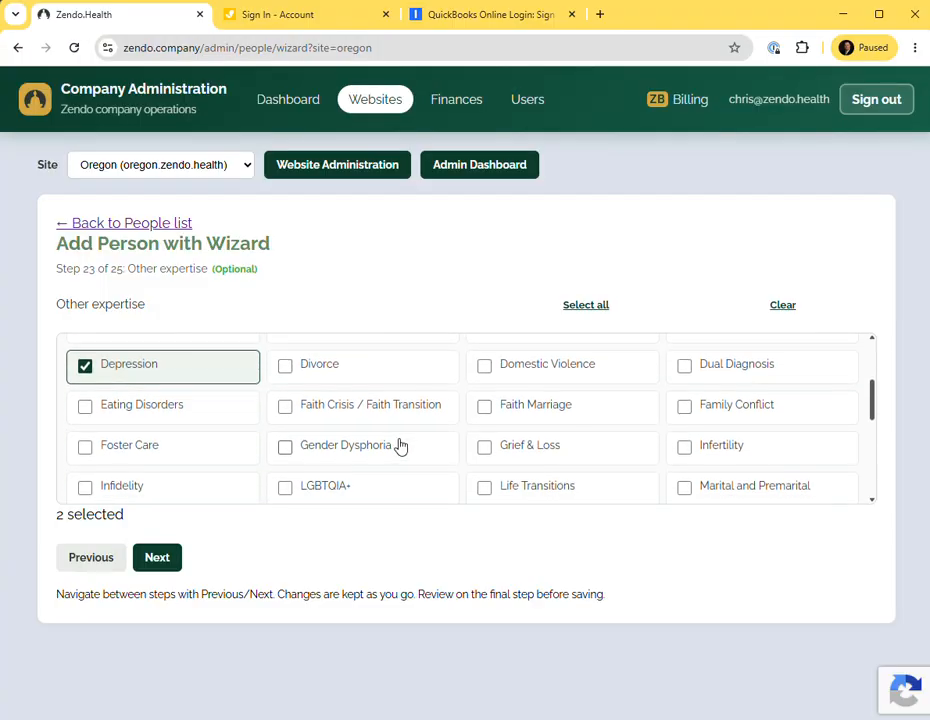
{"action": "scroll", "coordinate": [400, 446], "scroll_direction": "up", "scroll_amount": 1}
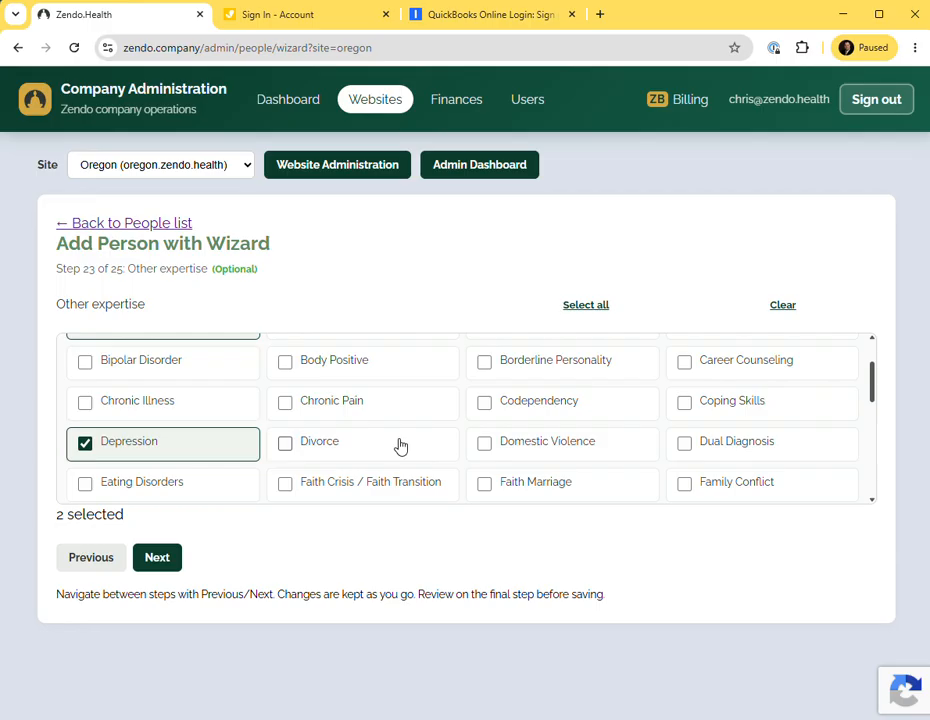
{"action": "key", "text": "alt+Tab"}
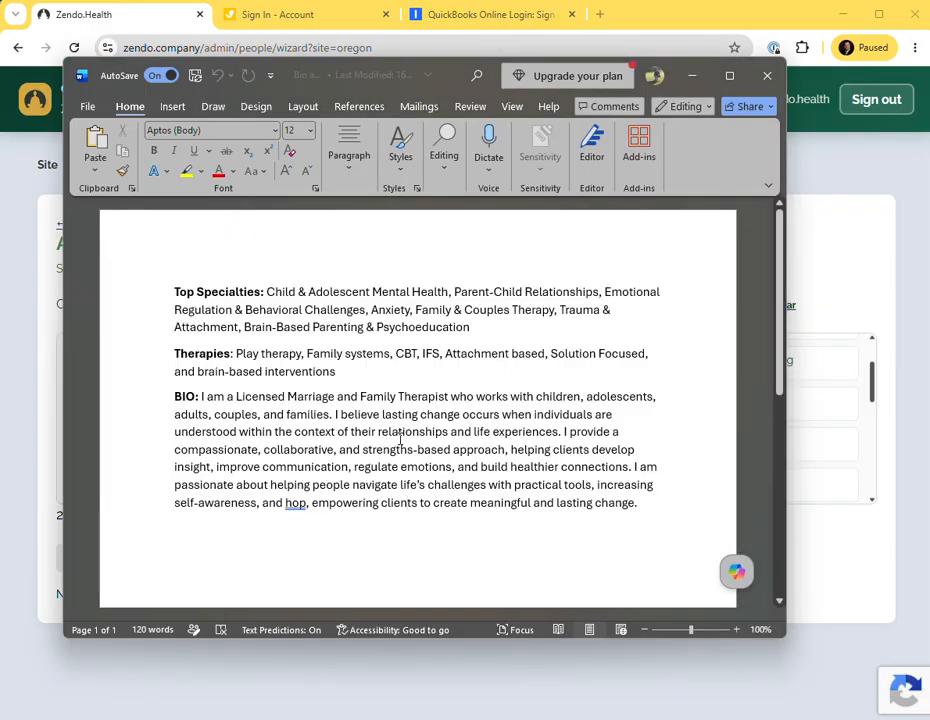
{"action": "key", "text": "alt+Tab"}
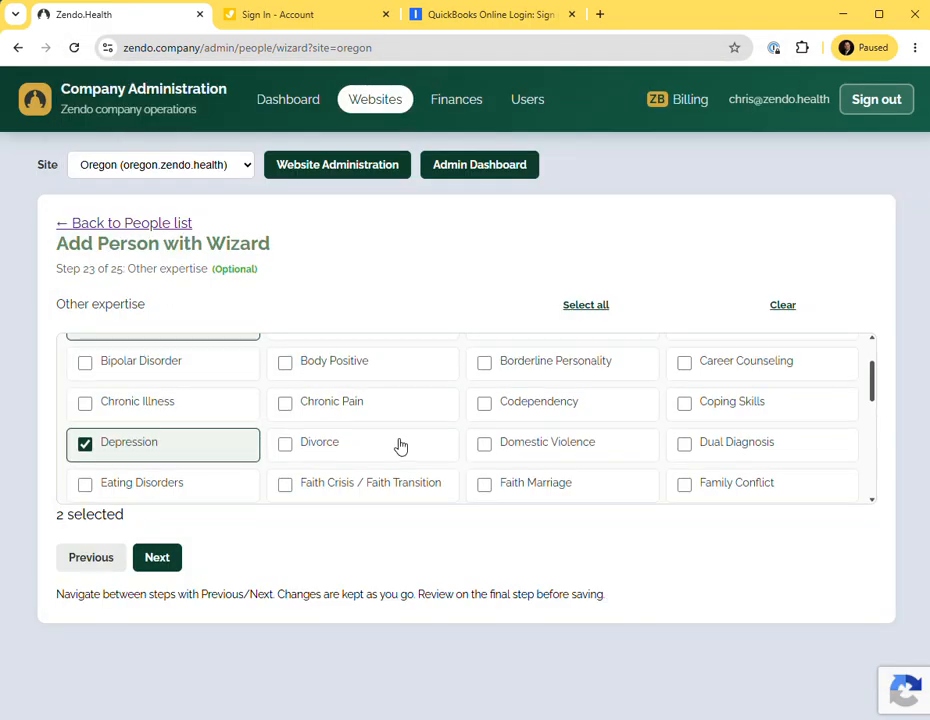
{"action": "scroll", "coordinate": [402, 445], "scroll_direction": "up", "scroll_amount": 2}
{"action": "left_click", "coordinate": [484, 399]}
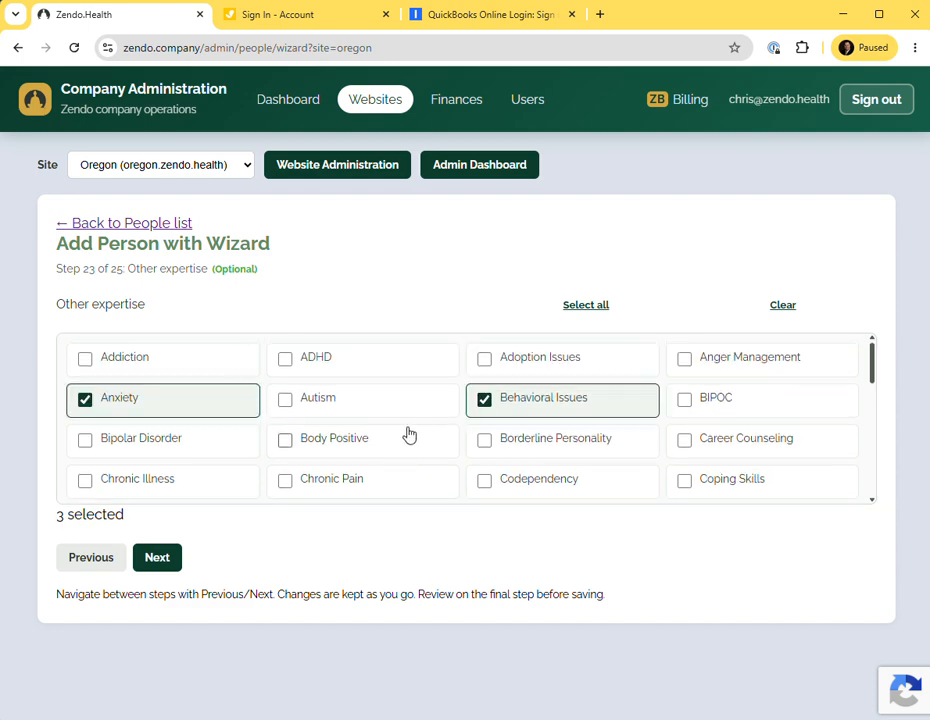
{"action": "key", "text": "alt+Tab"}
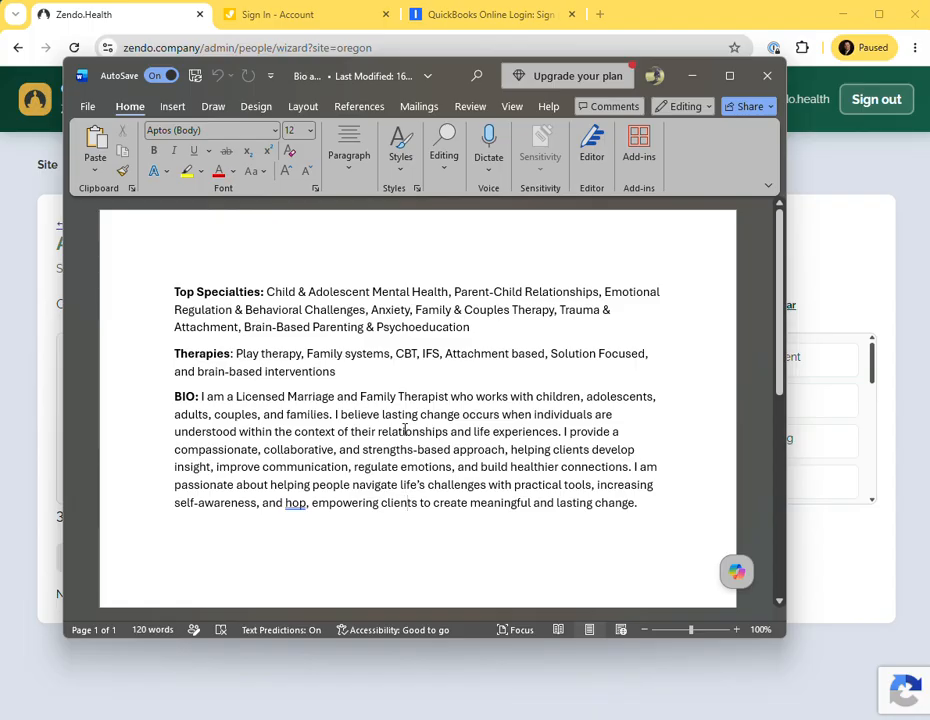
{"action": "key", "text": "alt+Tab"}
Tick Trauma and PTSD as other expertise and review the ticked list against the bio document.
{"action": "scroll", "coordinate": [405, 437], "scroll_direction": "down", "scroll_amount": 5}
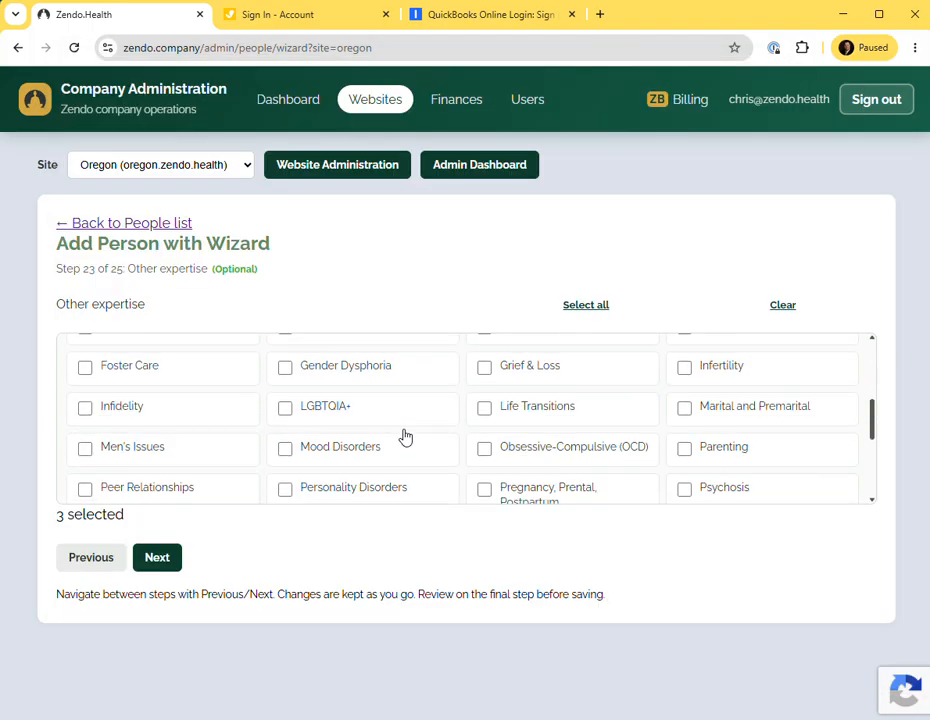
{"action": "scroll", "coordinate": [405, 437], "scroll_direction": "down", "scroll_amount": 2}
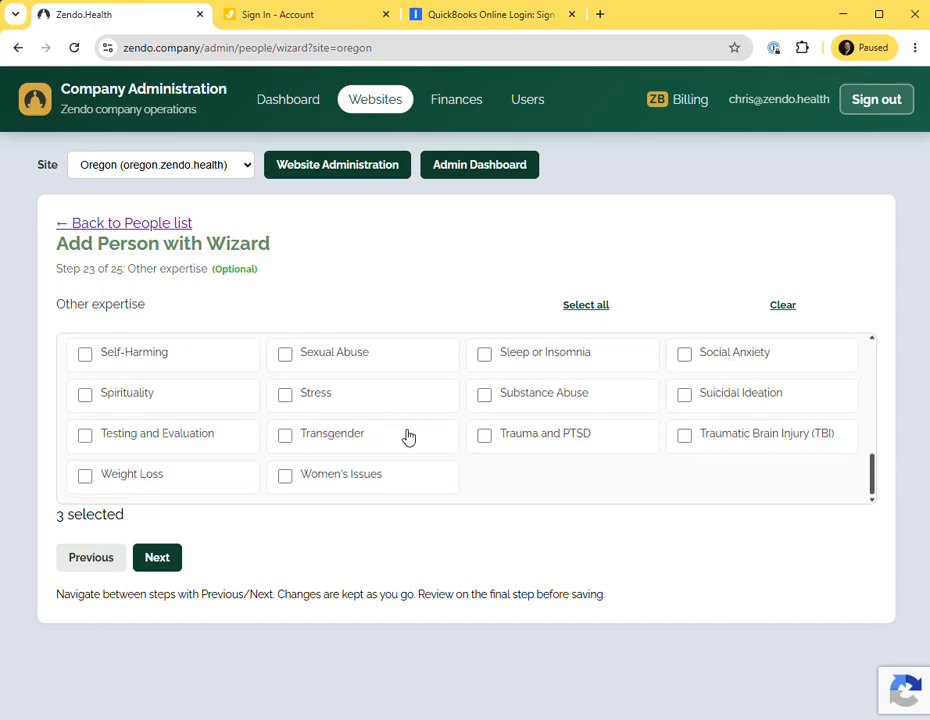
{"action": "left_click", "coordinate": [488, 442]}
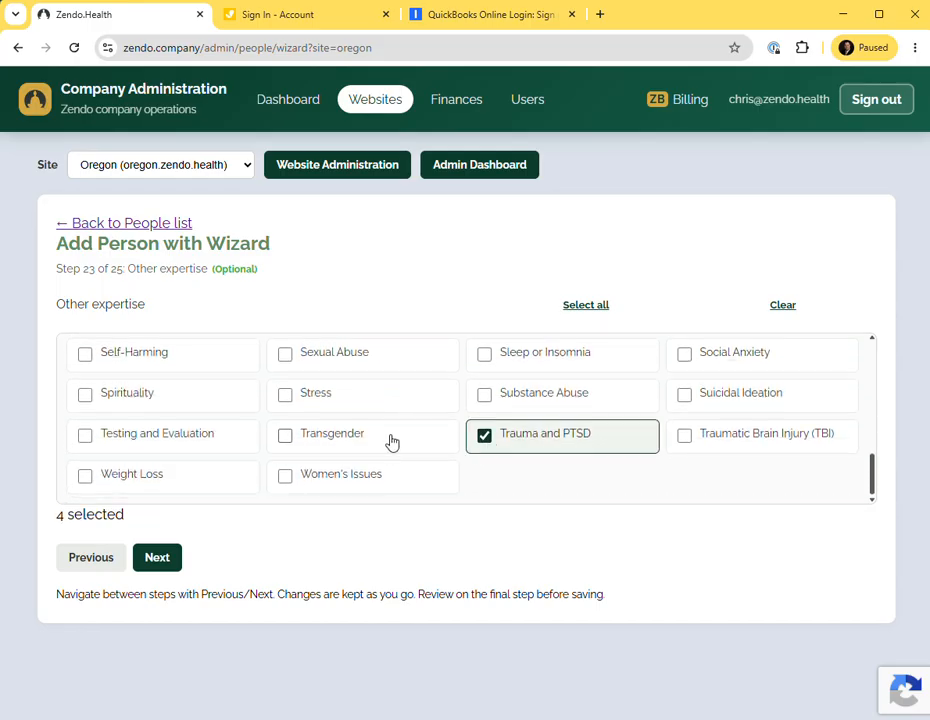
{"action": "key", "text": "alt+Tab"}
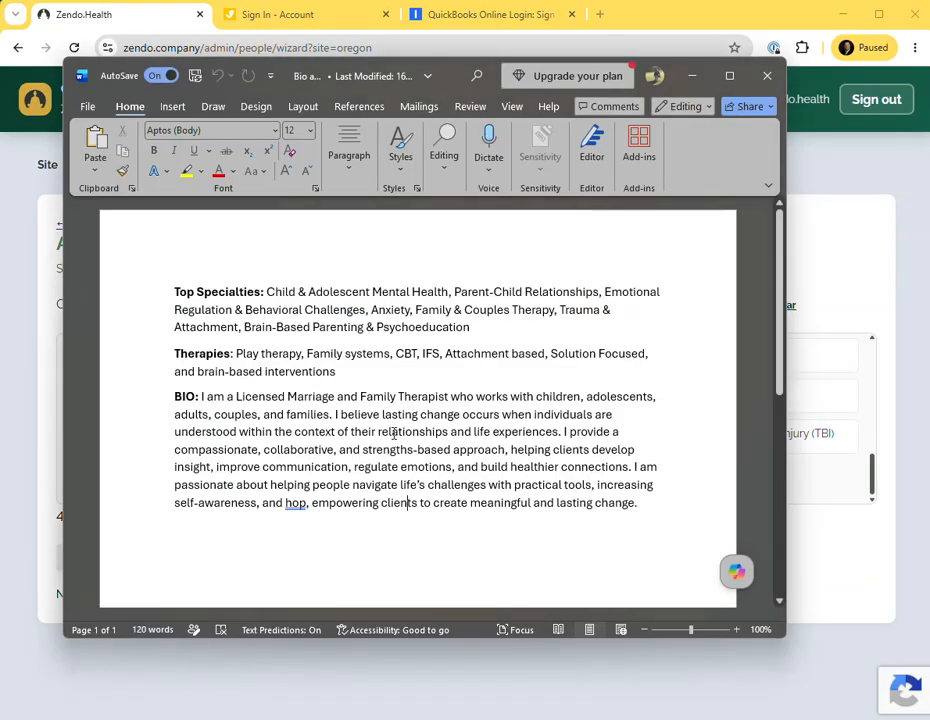
{"action": "key", "text": "alt+Tab"}
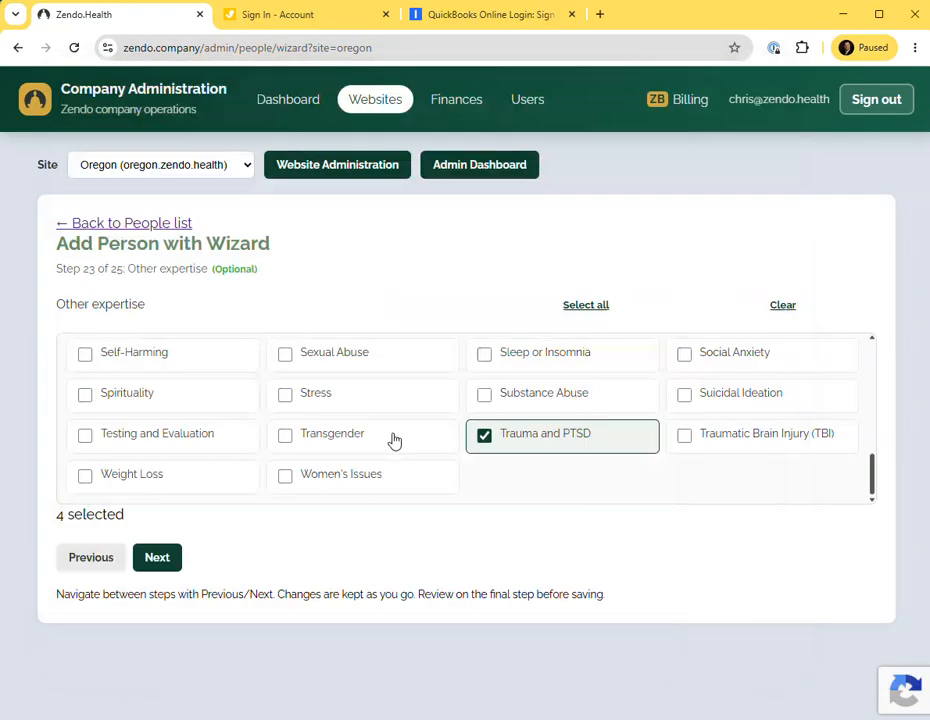
{"action": "scroll", "coordinate": [395, 440], "scroll_direction": "up", "scroll_amount": 5}
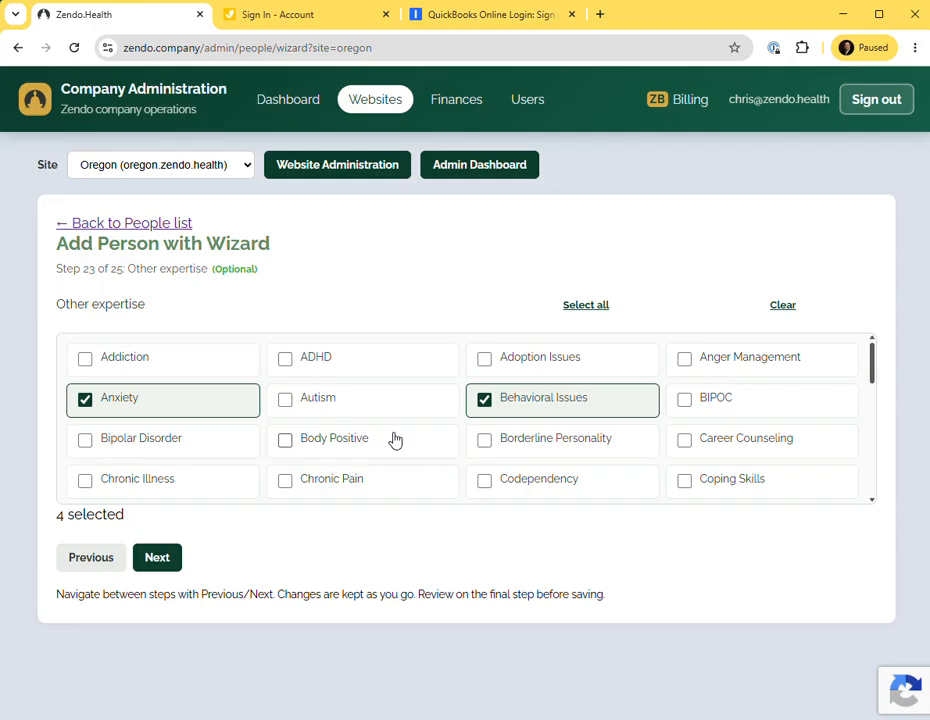
{"action": "key", "text": "alt+Tab"}
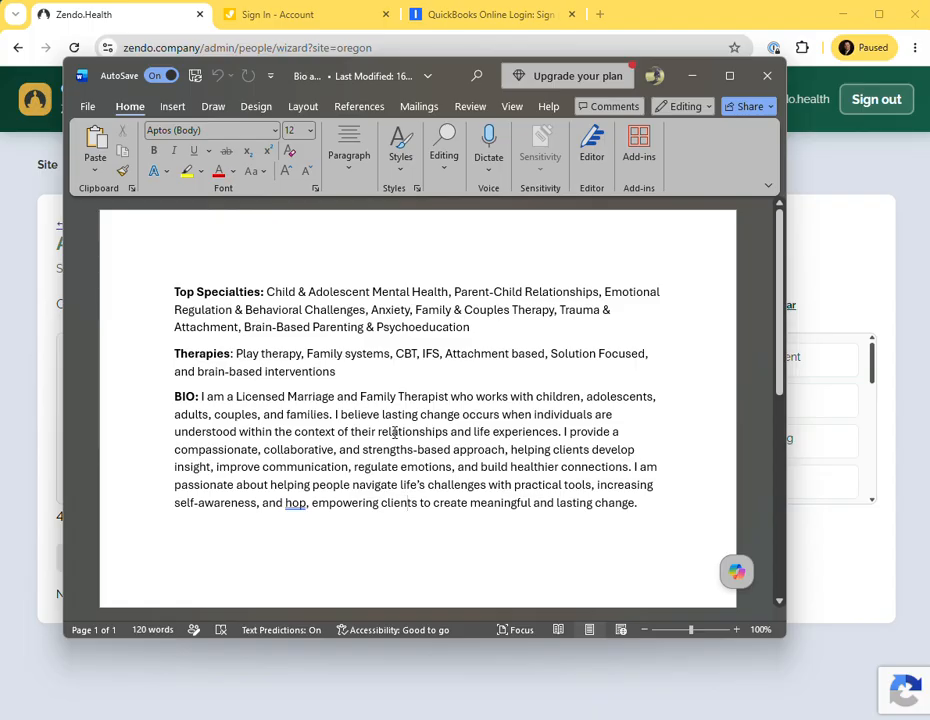
{"action": "key", "text": "alt+Tab"}
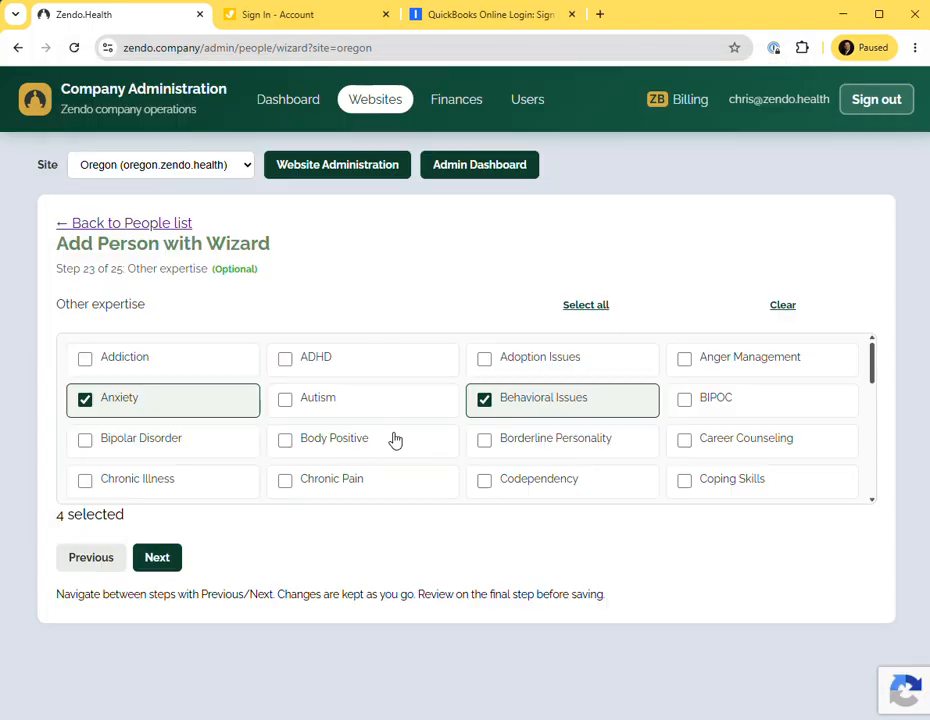
{"action": "scroll", "coordinate": [395, 440], "scroll_direction": "down", "scroll_amount": 5}
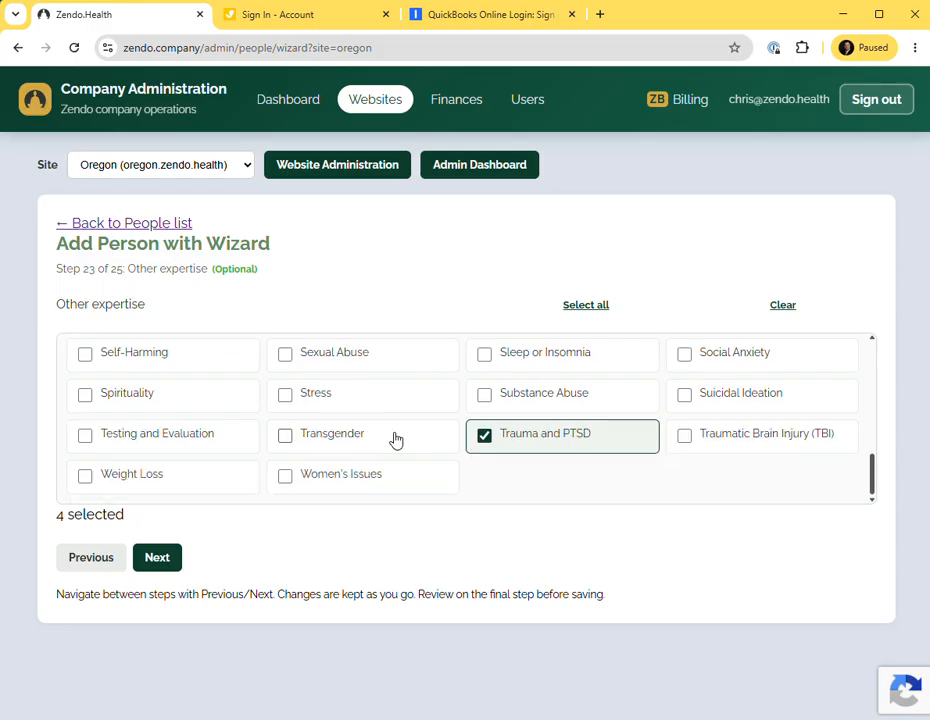
Recheck the bio document and tick Divorce as other expertise.
{"action": "key", "text": "alt+Tab"}
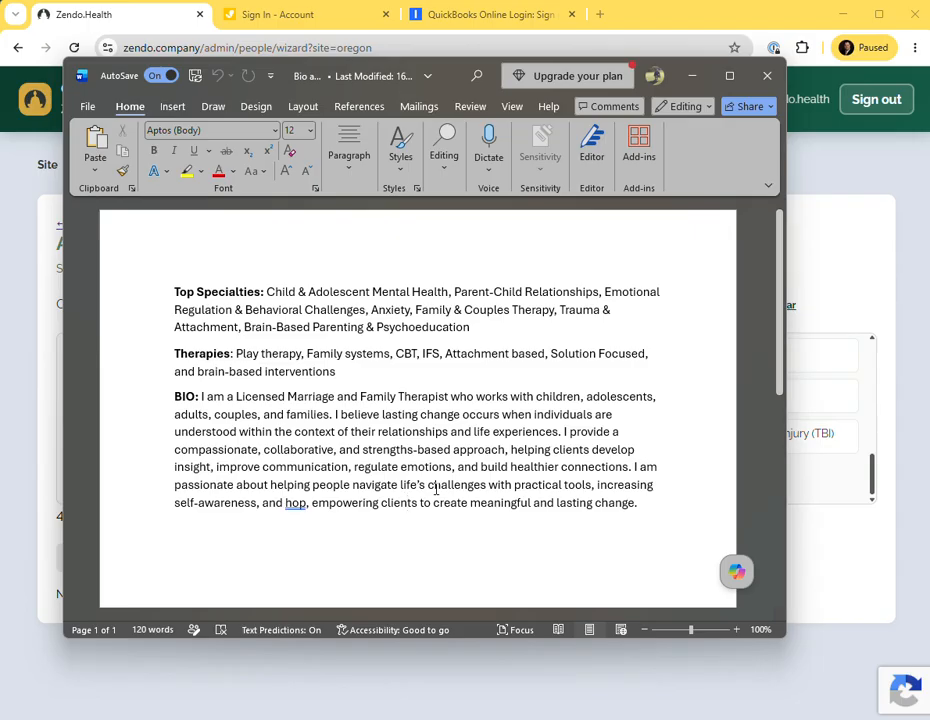
{"action": "key", "text": "alt+Tab"}
{"action": "scroll", "coordinate": [400, 450], "scroll_direction": "up", "scroll_amount": 5}
{"action": "scroll", "coordinate": [386, 445], "scroll_direction": "up", "scroll_amount": 2}
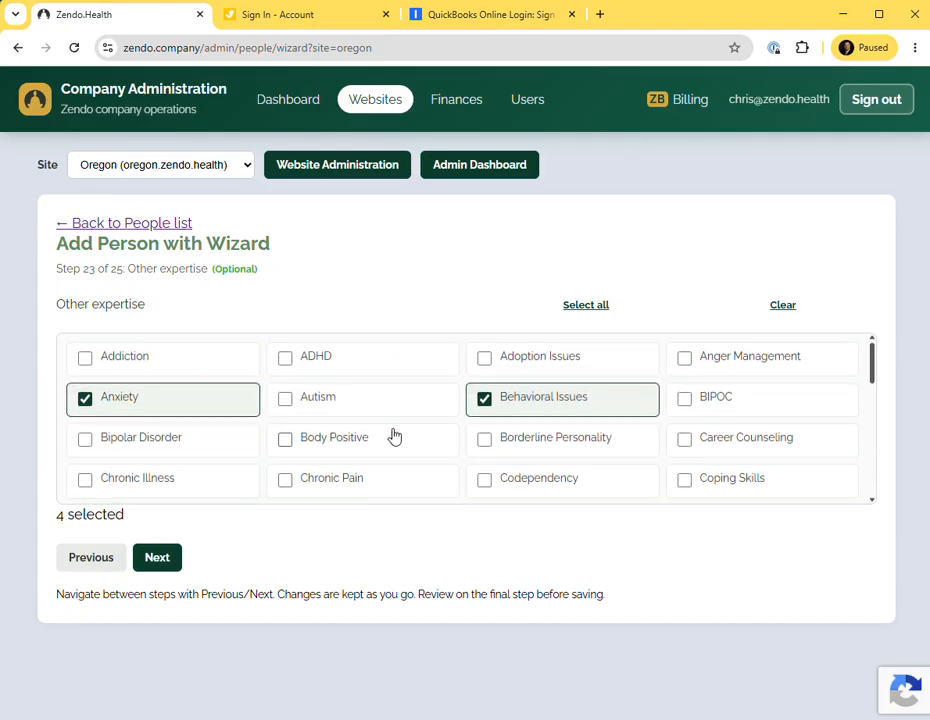
{"action": "scroll", "coordinate": [394, 436], "scroll_direction": "down", "scroll_amount": 2}
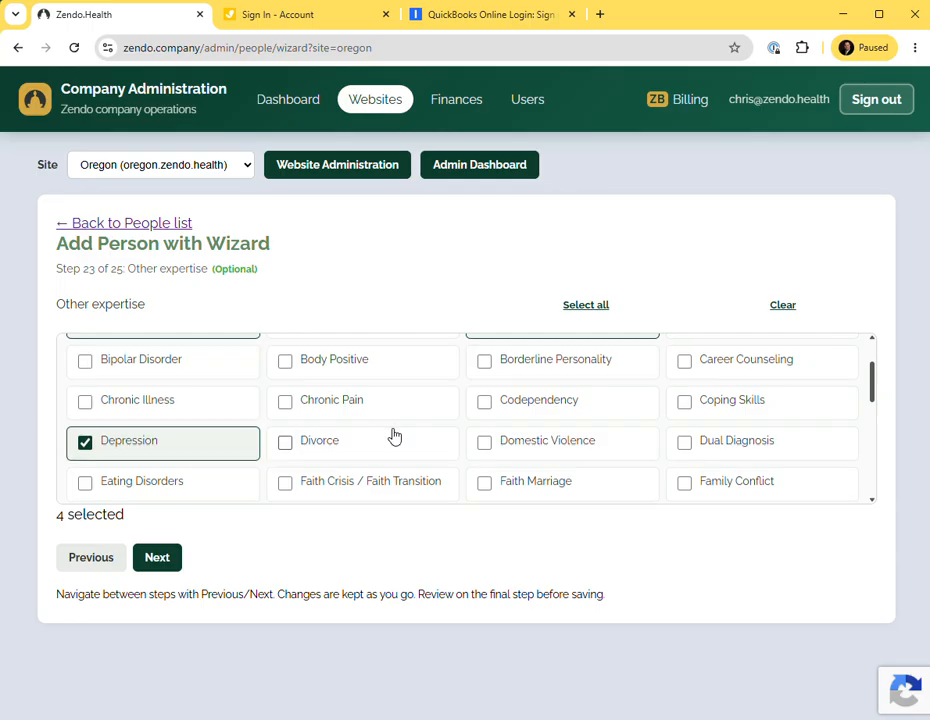
{"action": "scroll", "coordinate": [394, 436], "scroll_direction": "down", "scroll_amount": 2}
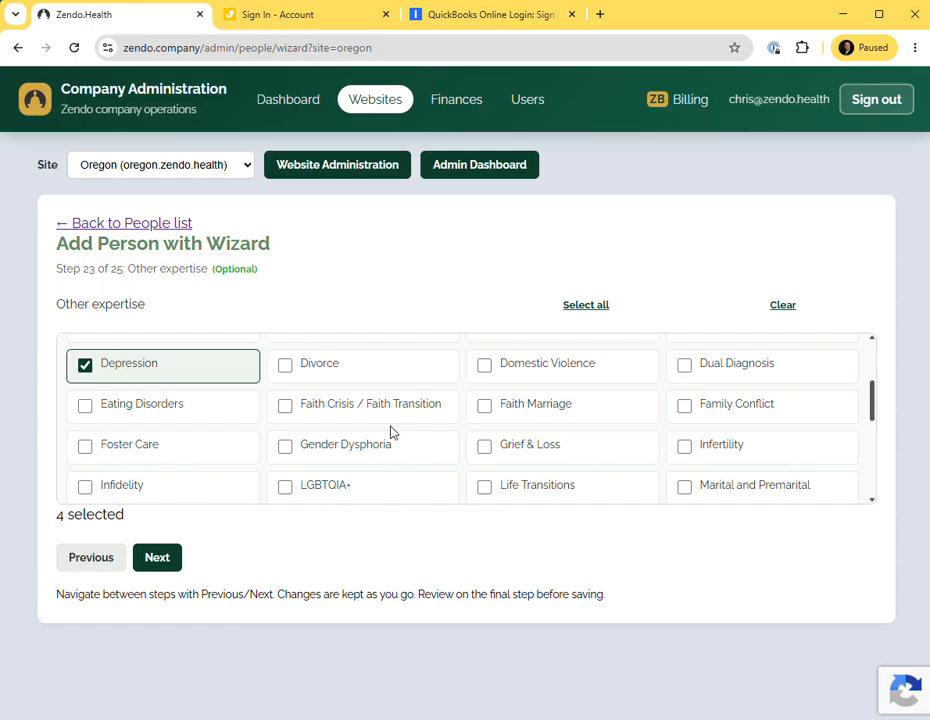
{"action": "left_click", "coordinate": [285, 364]}
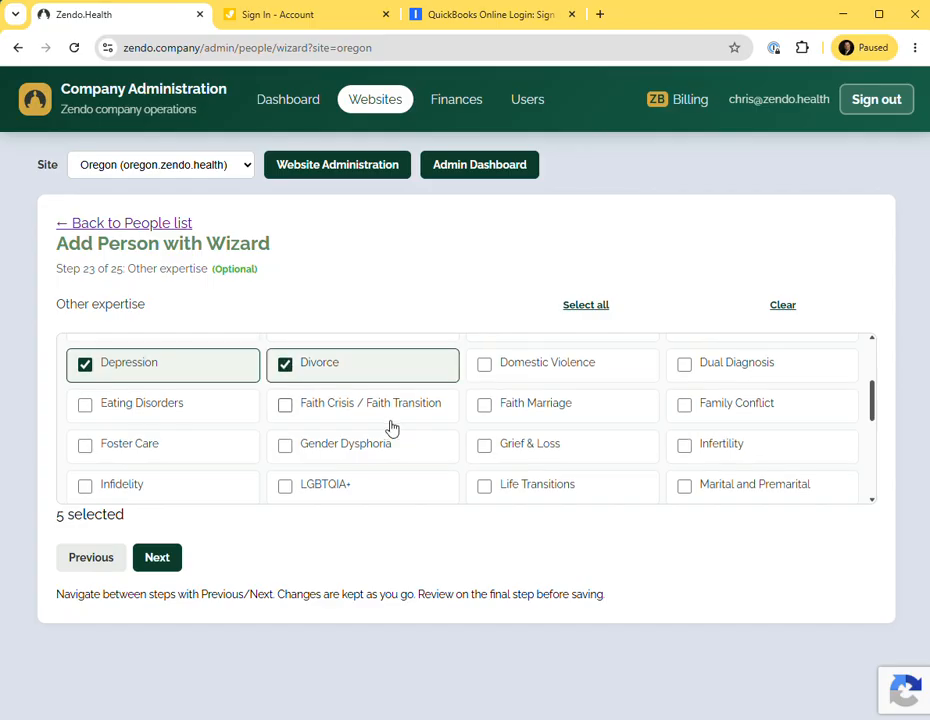
Tick Marital and Premarital, Parenting, Peer Relationships and Relationship Issues as other expertise.
{"action": "scroll", "coordinate": [391, 428], "scroll_direction": "down", "scroll_amount": 2}
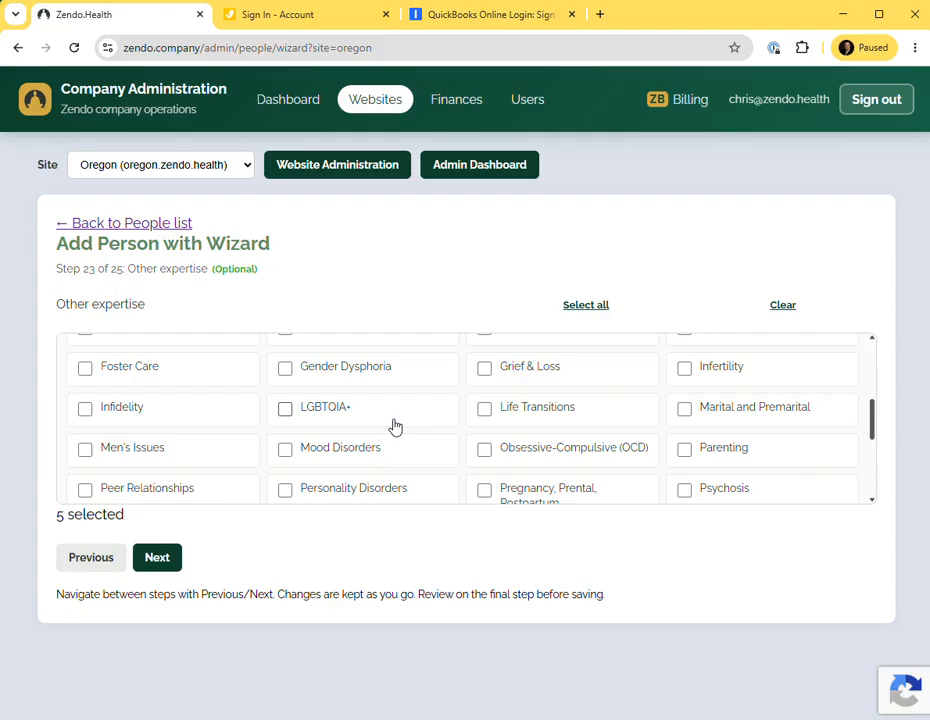
{"action": "left_click", "coordinate": [686, 413]}
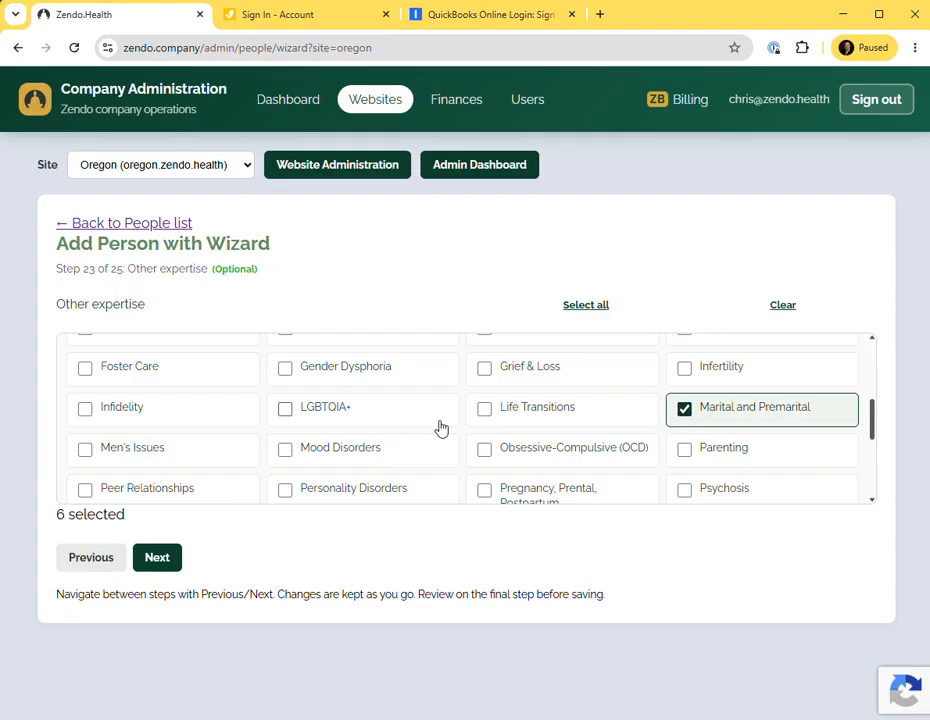
{"action": "left_click", "coordinate": [686, 450]}
{"action": "scroll", "coordinate": [363, 423], "scroll_direction": "down", "scroll_amount": 2}
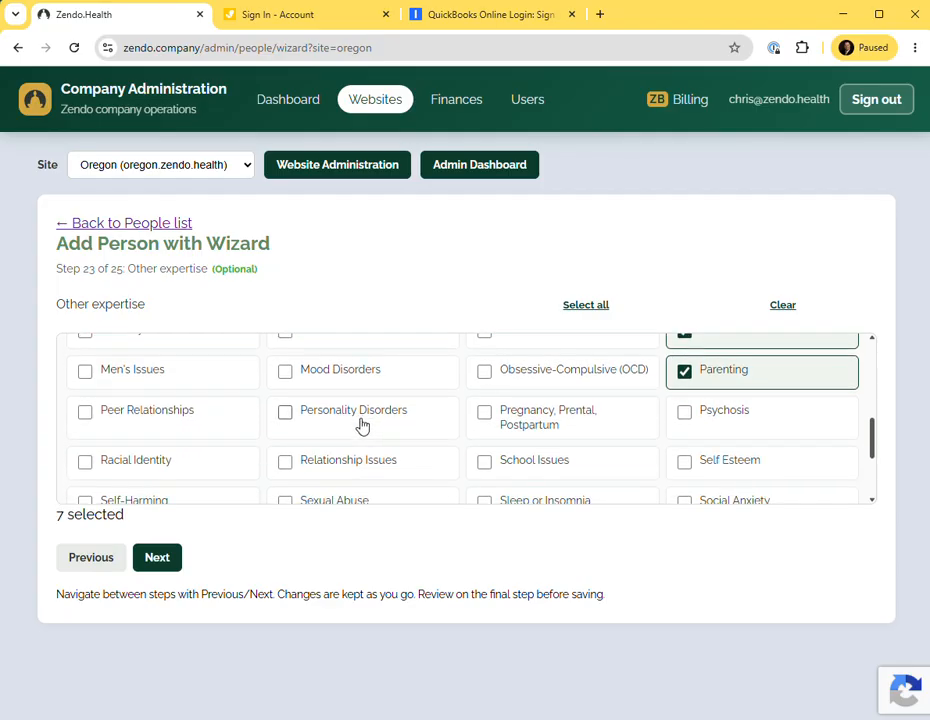
{"action": "left_click", "coordinate": [108, 414]}
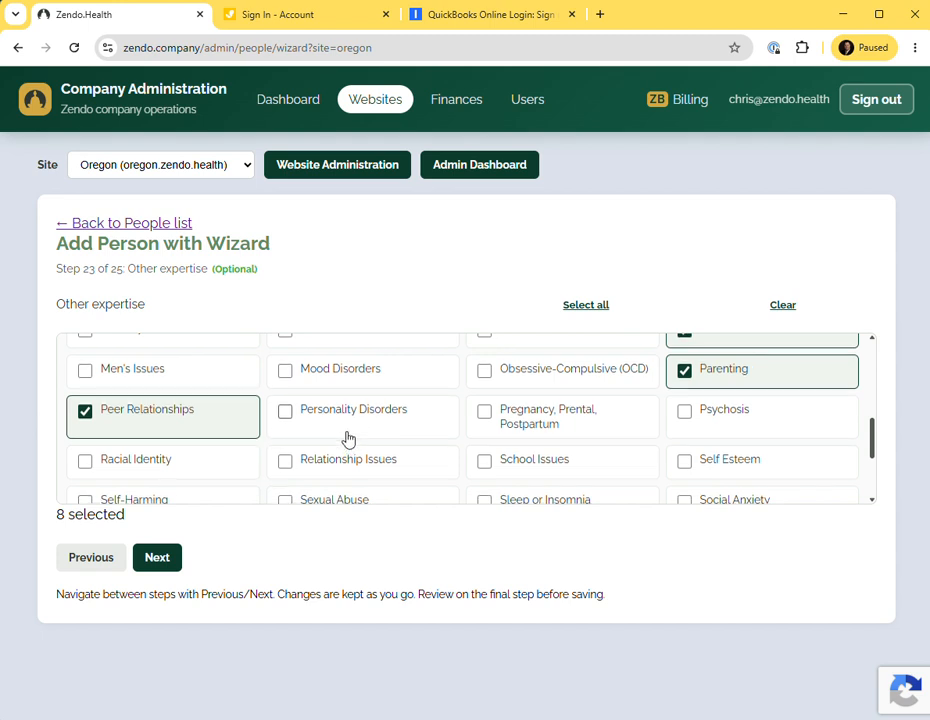
{"action": "scroll", "coordinate": [348, 440], "scroll_direction": "down", "scroll_amount": 1}
{"action": "left_click", "coordinate": [322, 394]}
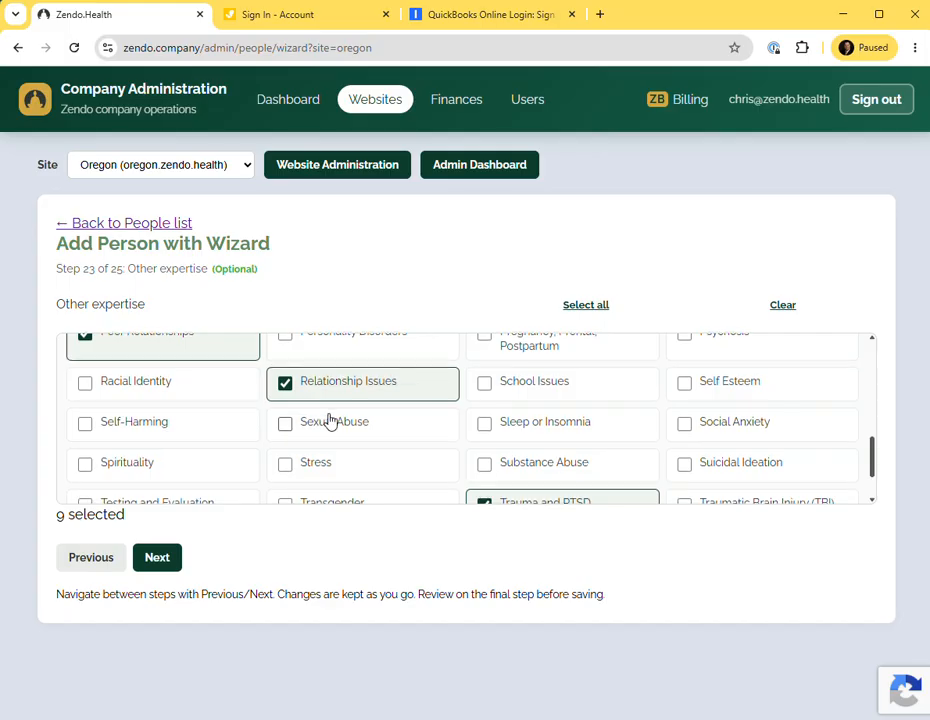
{"action": "scroll", "coordinate": [328, 419], "scroll_direction": "down", "scroll_amount": 1}
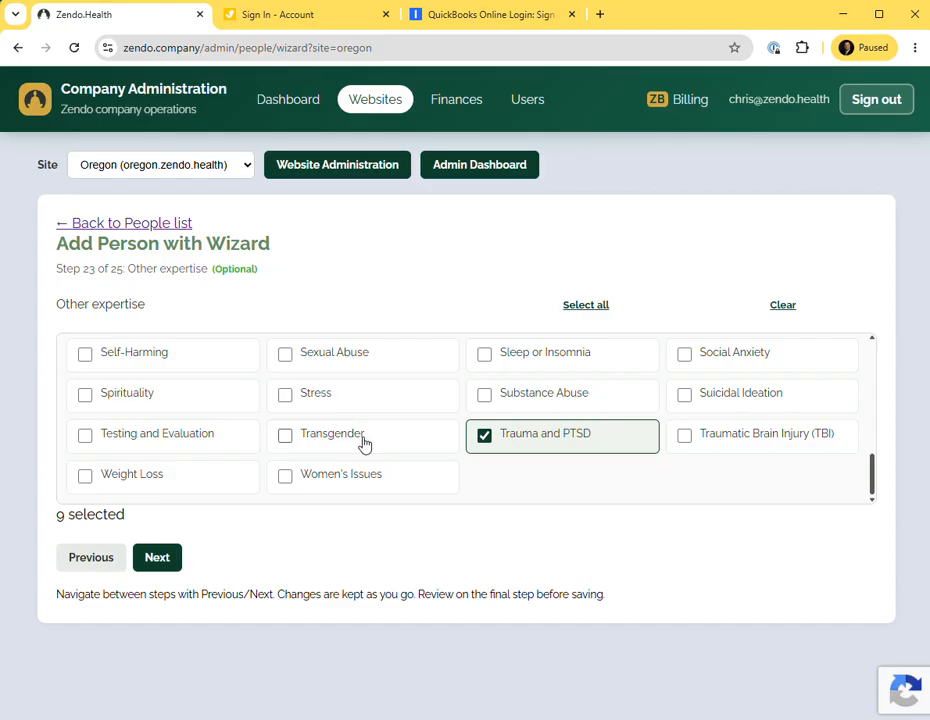
Advance to the Title step, set the title to LMFT, and save the new person from the review step.
{"action": "left_click", "coordinate": [151, 558]}
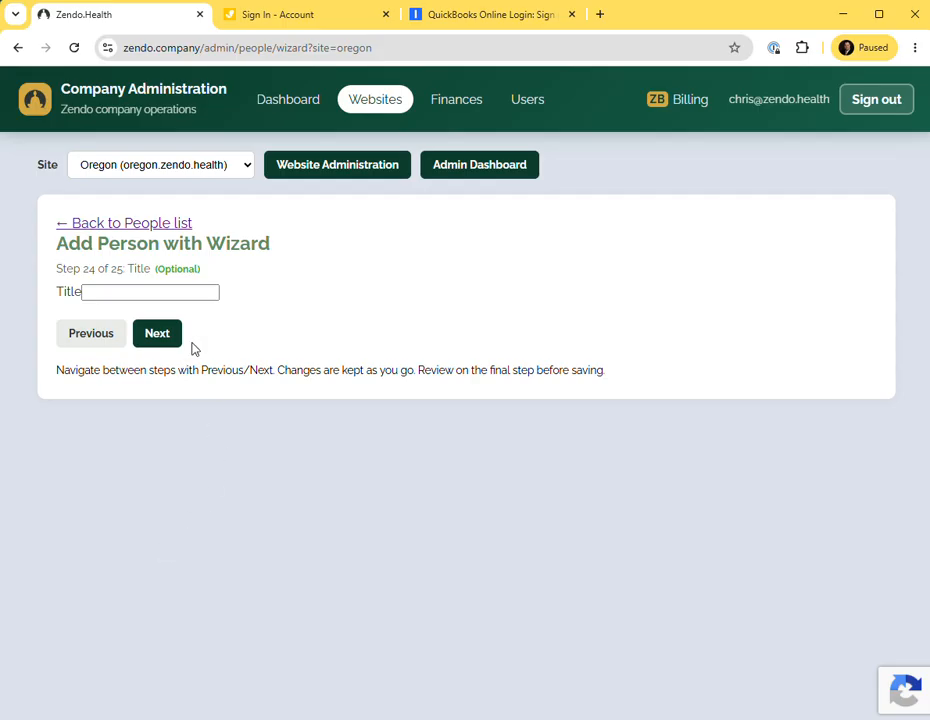
{"action": "left_click", "coordinate": [171, 293]}
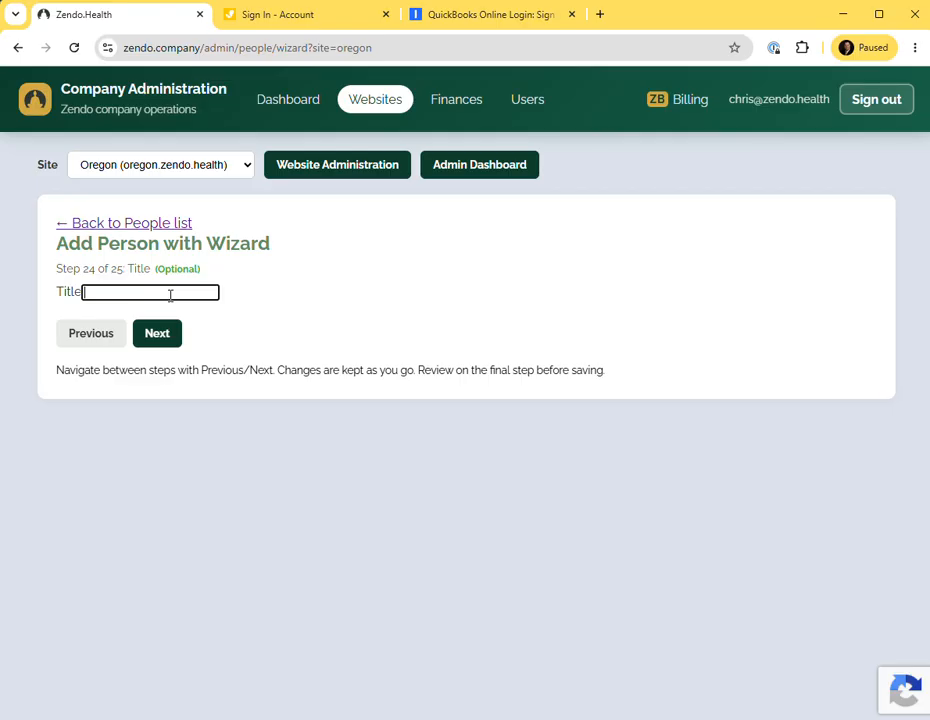
{"action": "type", "text": "LMFT"}
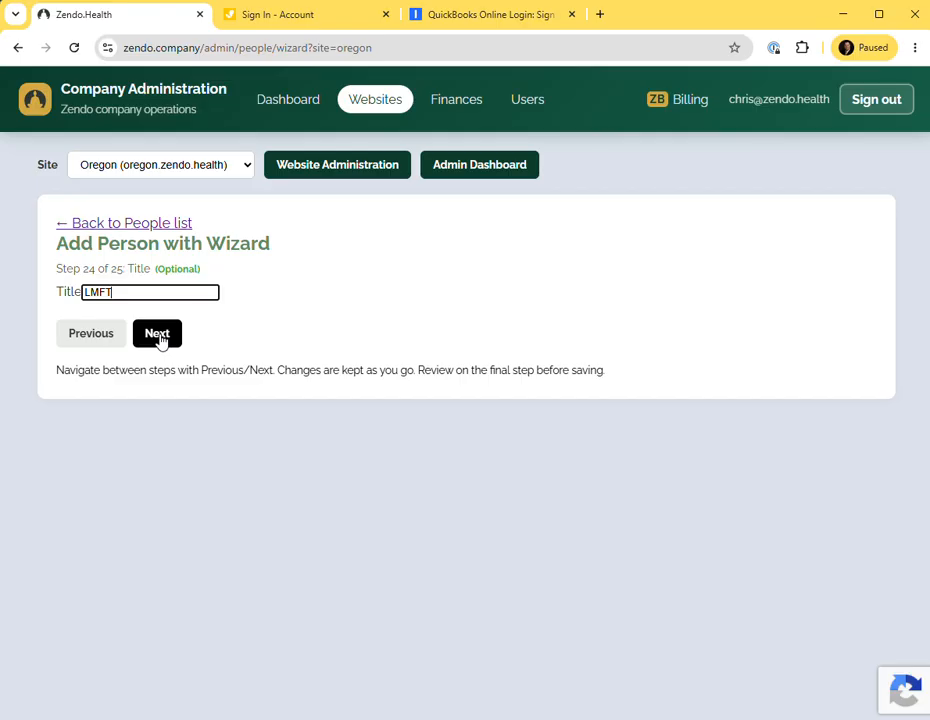
{"action": "left_click", "coordinate": [157, 336]}
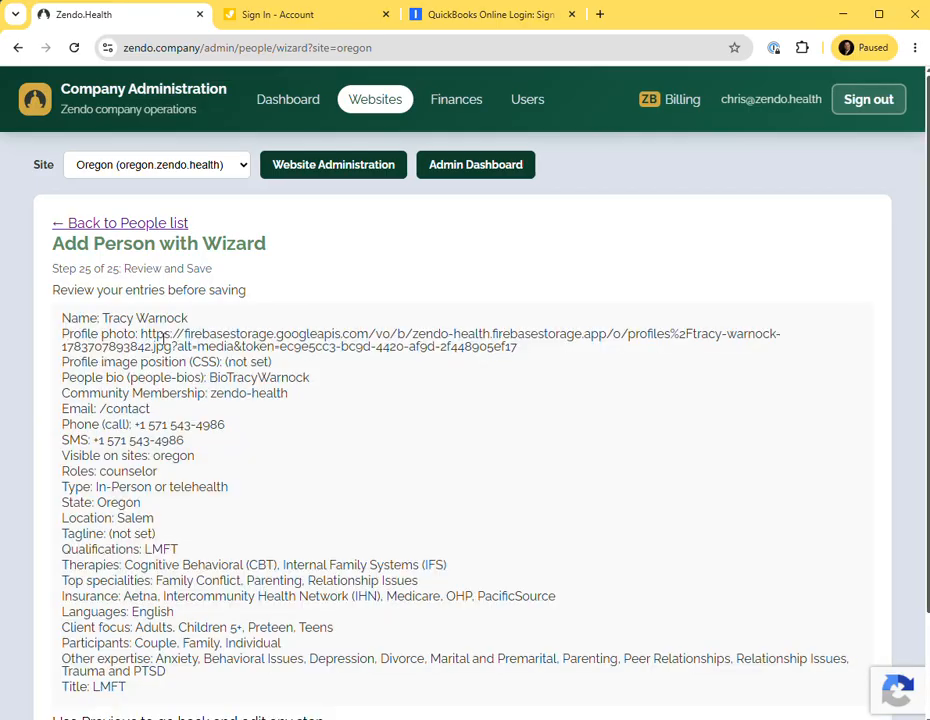
{"action": "scroll", "coordinate": [284, 397], "scroll_direction": "down", "scroll_amount": 1}
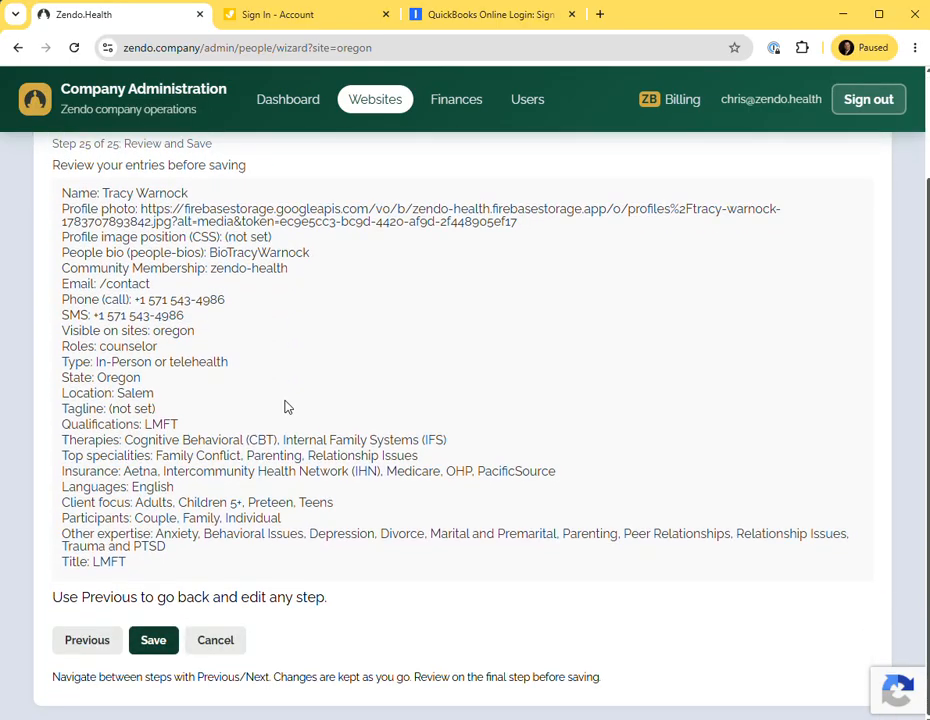
{"action": "left_click", "coordinate": [154, 645]}
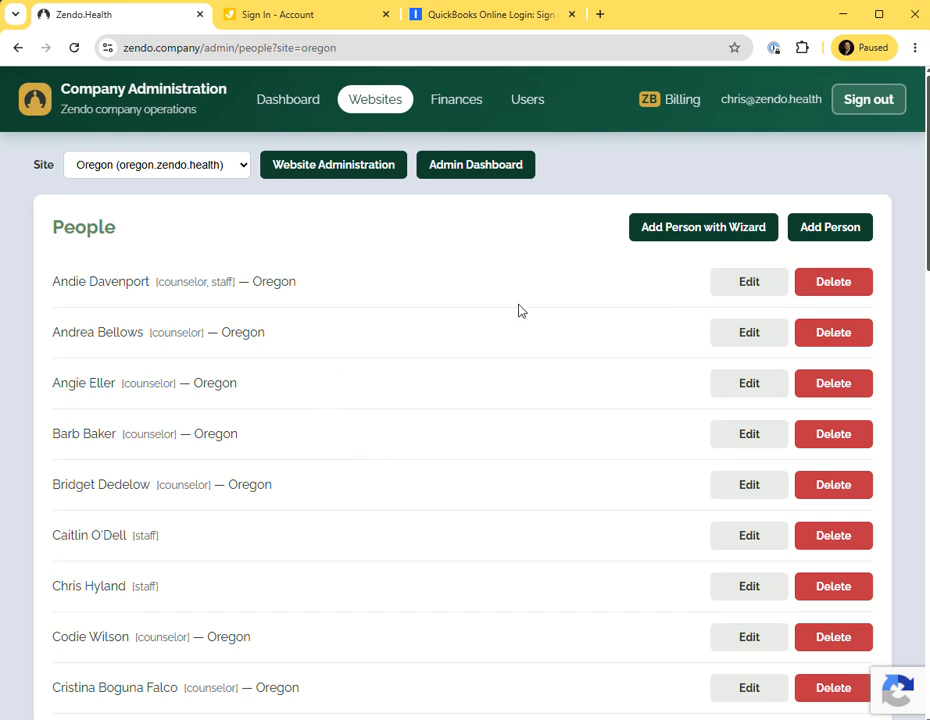
Open the first listed counselor's edit form, look through its fields, and cancel back to the list.
{"action": "left_click", "coordinate": [749, 284]}
{"action": "scroll", "coordinate": [372, 370], "scroll_direction": "down", "scroll_amount": 10}
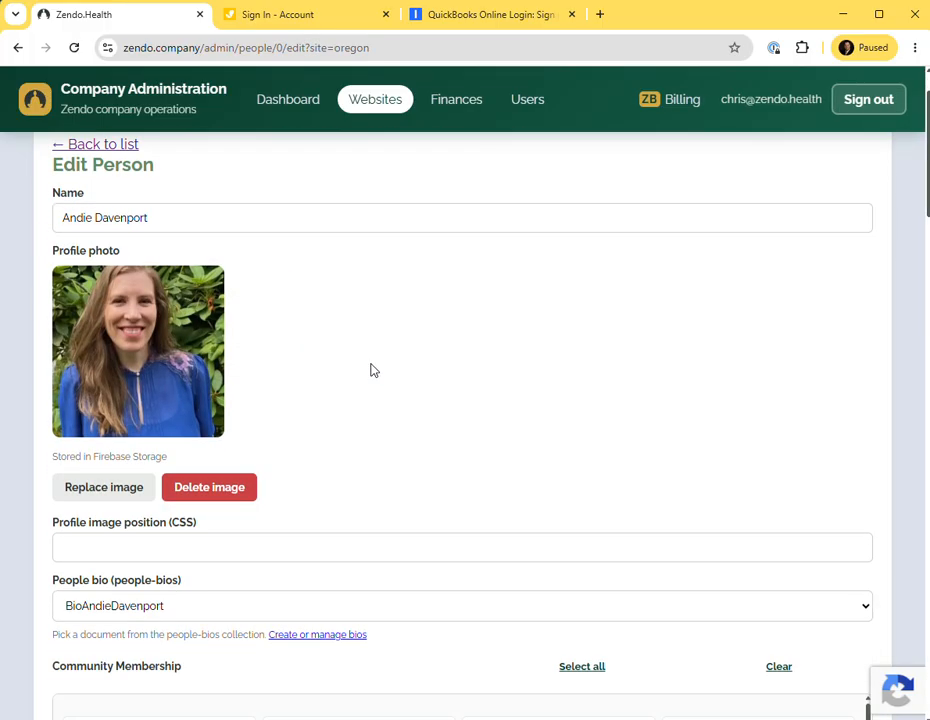
{"action": "scroll", "coordinate": [372, 370], "scroll_direction": "down", "scroll_amount": 10}
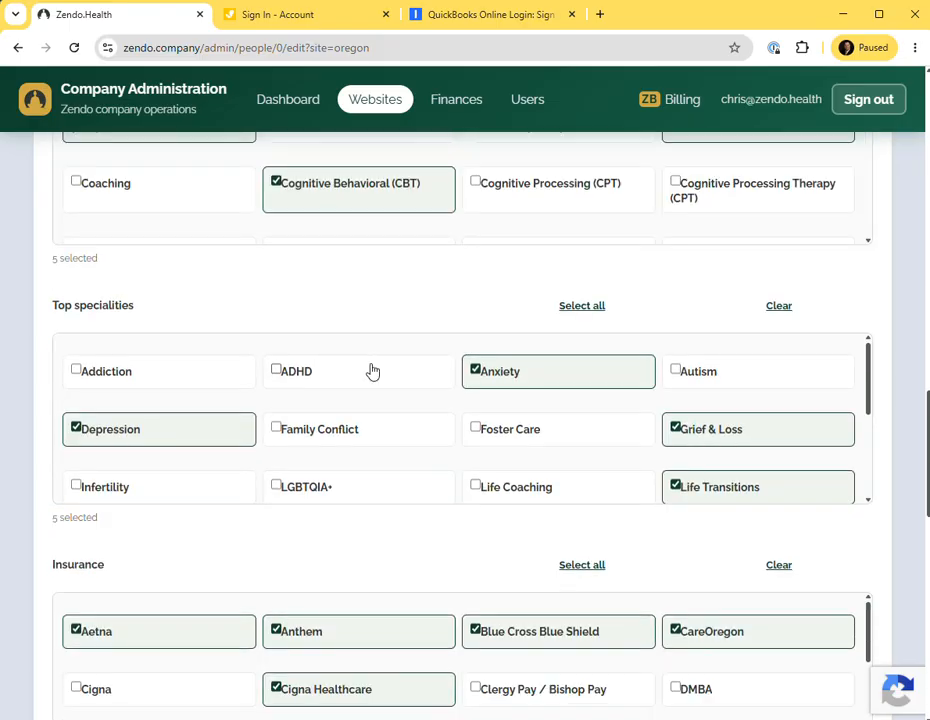
{"action": "scroll", "coordinate": [372, 370], "scroll_direction": "down", "scroll_amount": 10}
{"action": "scroll", "coordinate": [387, 531], "scroll_direction": "down", "scroll_amount": 4}
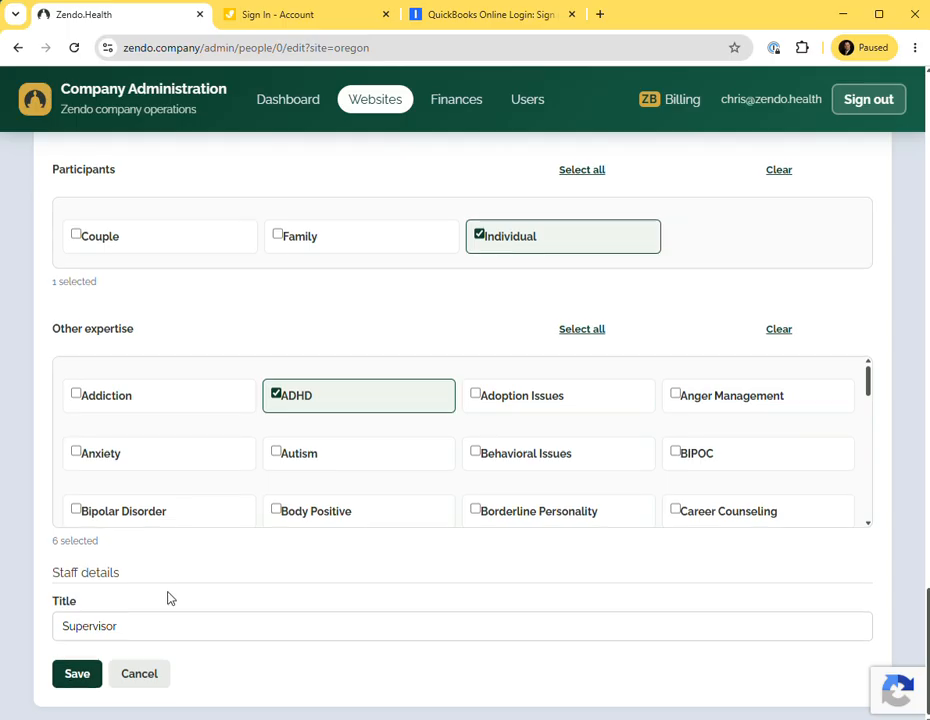
{"action": "scroll", "coordinate": [168, 600], "scroll_direction": "up", "scroll_amount": 5}
{"action": "scroll", "coordinate": [160, 606], "scroll_direction": "down", "scroll_amount": 4}
{"action": "scroll", "coordinate": [141, 656], "scroll_direction": "down", "scroll_amount": 8}
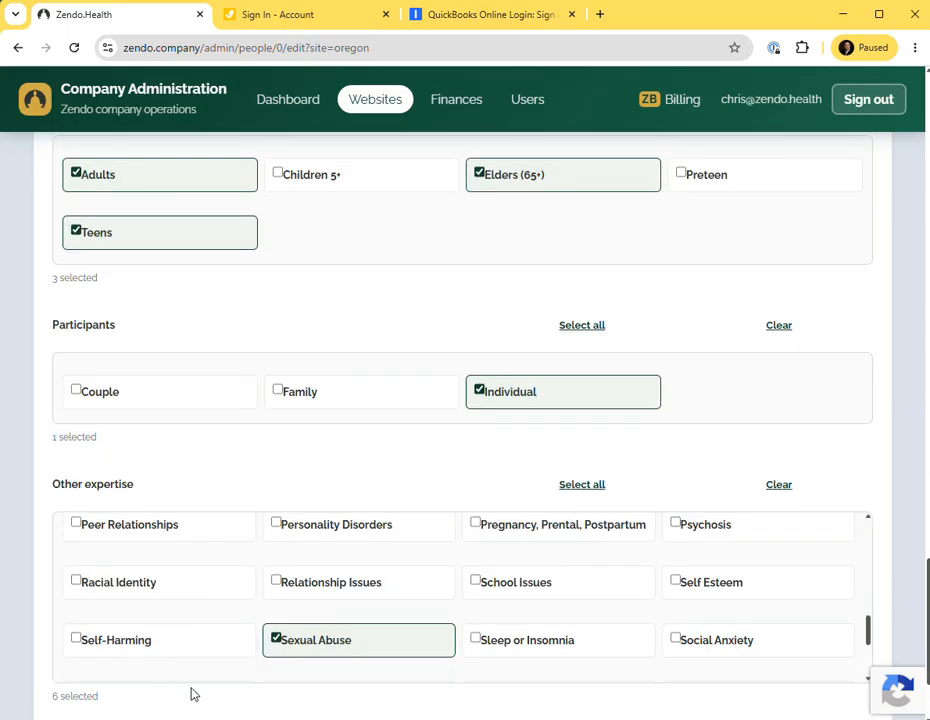
{"action": "scroll", "coordinate": [194, 694], "scroll_direction": "down", "scroll_amount": 2}
{"action": "left_click", "coordinate": [166, 674]}
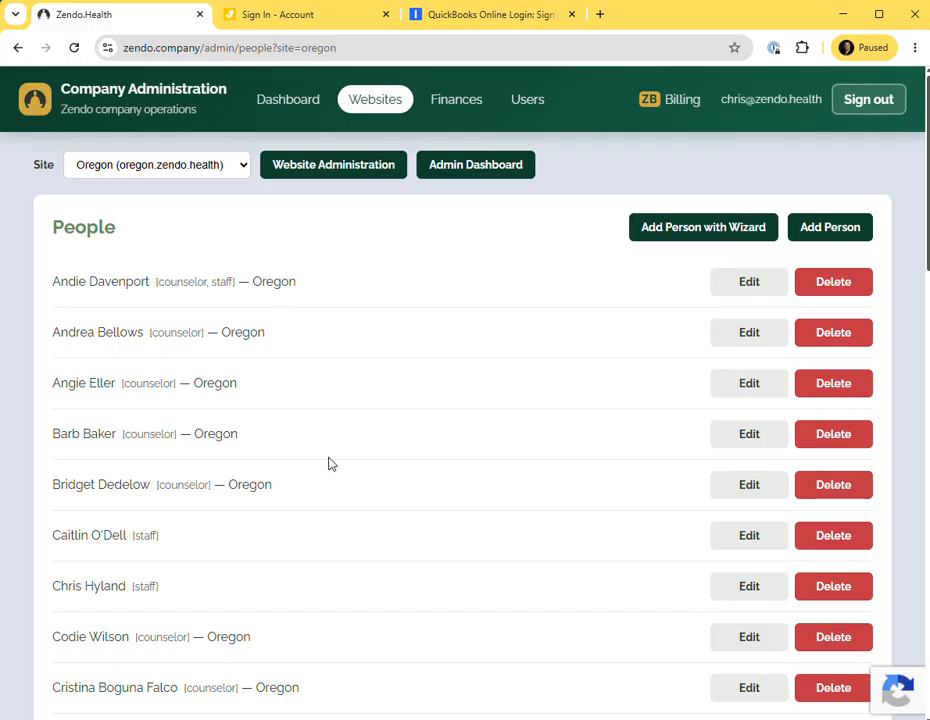
Open the third listed counselor's edit form, look through its fields, and return to the list.
{"action": "left_click", "coordinate": [740, 387]}
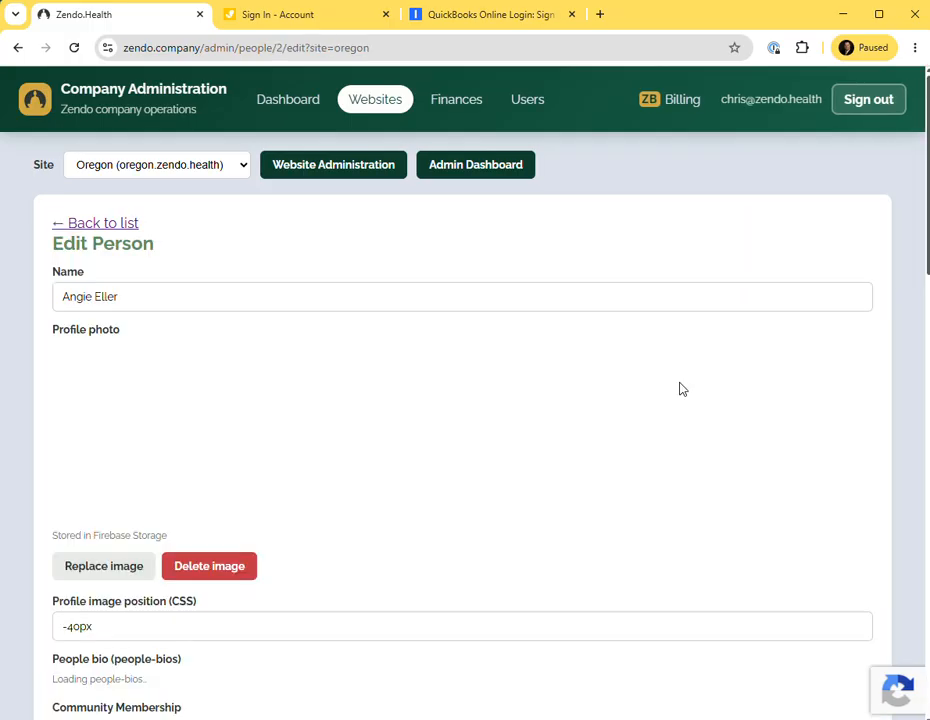
{"action": "scroll", "coordinate": [538, 544], "scroll_direction": "down", "scroll_amount": 1}
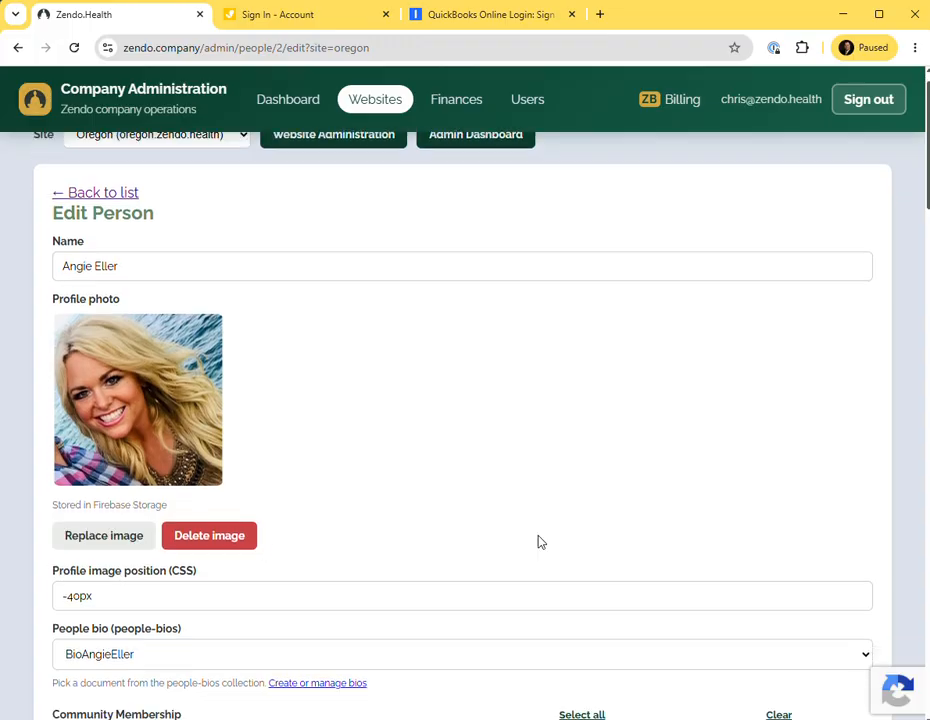
{"action": "scroll", "coordinate": [906, 551], "scroll_direction": "down", "scroll_amount": 20}
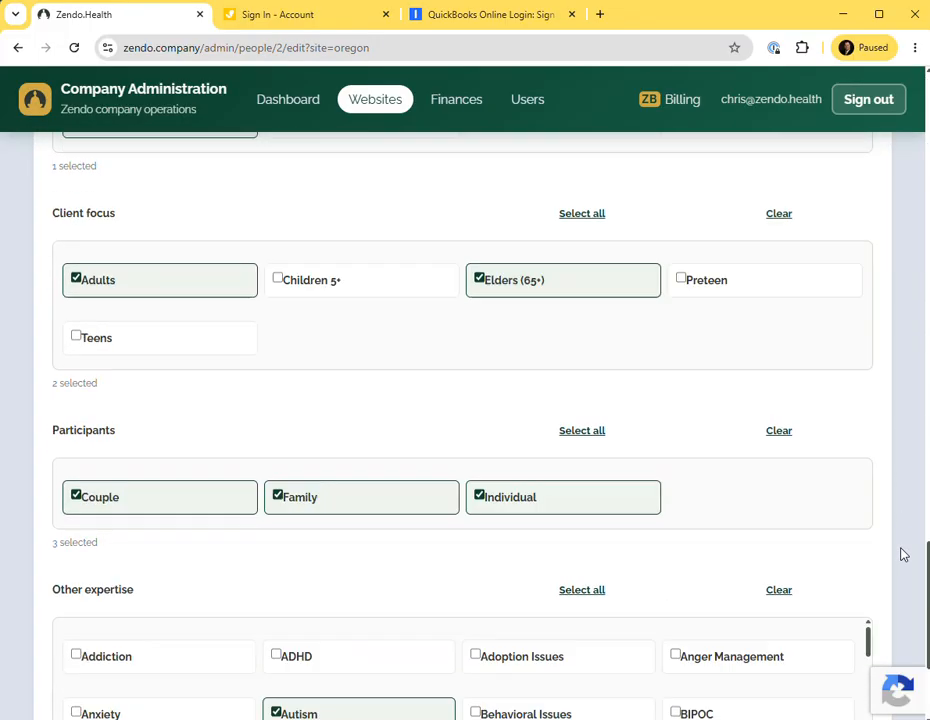
{"action": "scroll", "coordinate": [904, 554], "scroll_direction": "up", "scroll_amount": 15}
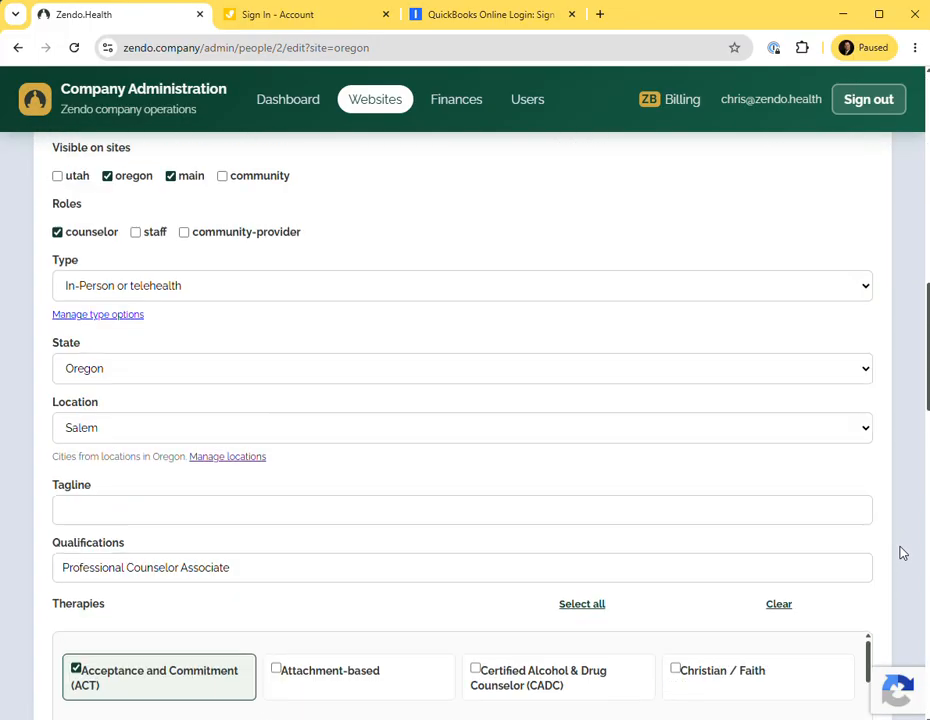
{"action": "scroll", "coordinate": [902, 552], "scroll_direction": "down", "scroll_amount": 4}
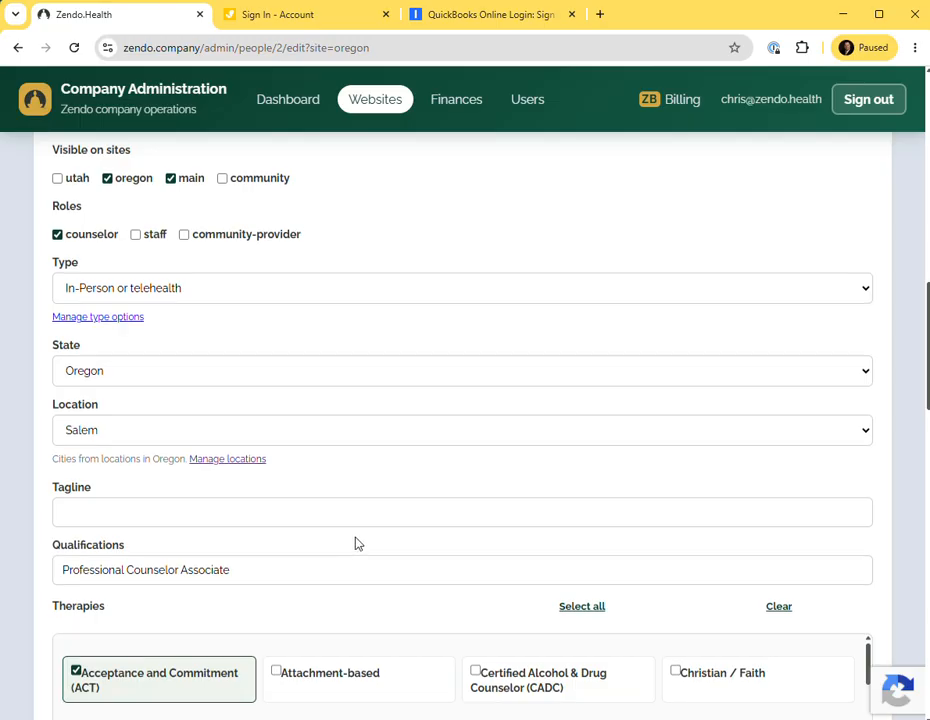
{"action": "scroll", "coordinate": [357, 542], "scroll_direction": "up", "scroll_amount": 1}
{"action": "scroll", "coordinate": [355, 543], "scroll_direction": "up", "scroll_amount": 5}
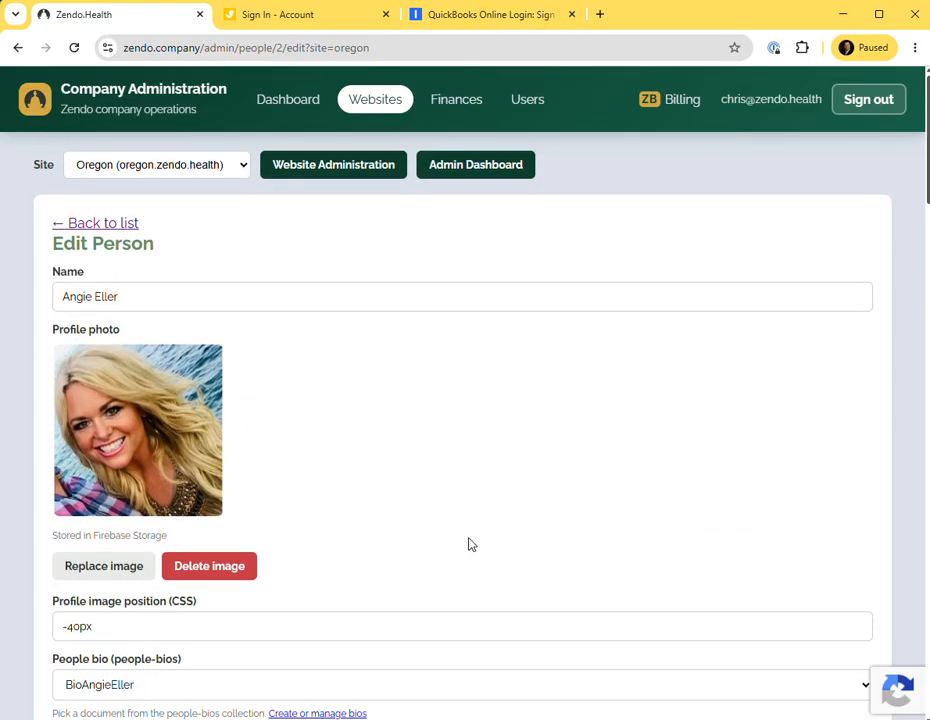
{"action": "left_click", "coordinate": [80, 226]}
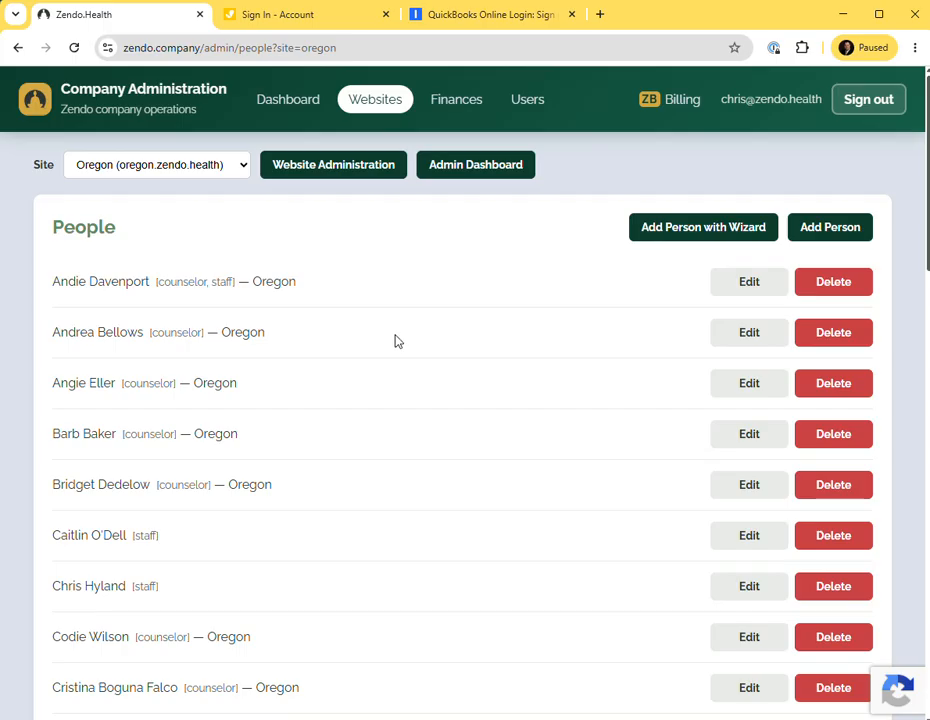
Open a counselor's edit form further down the list, look through its fields, and return to the list.
{"action": "scroll", "coordinate": [440, 353], "scroll_direction": "down", "scroll_amount": 3}
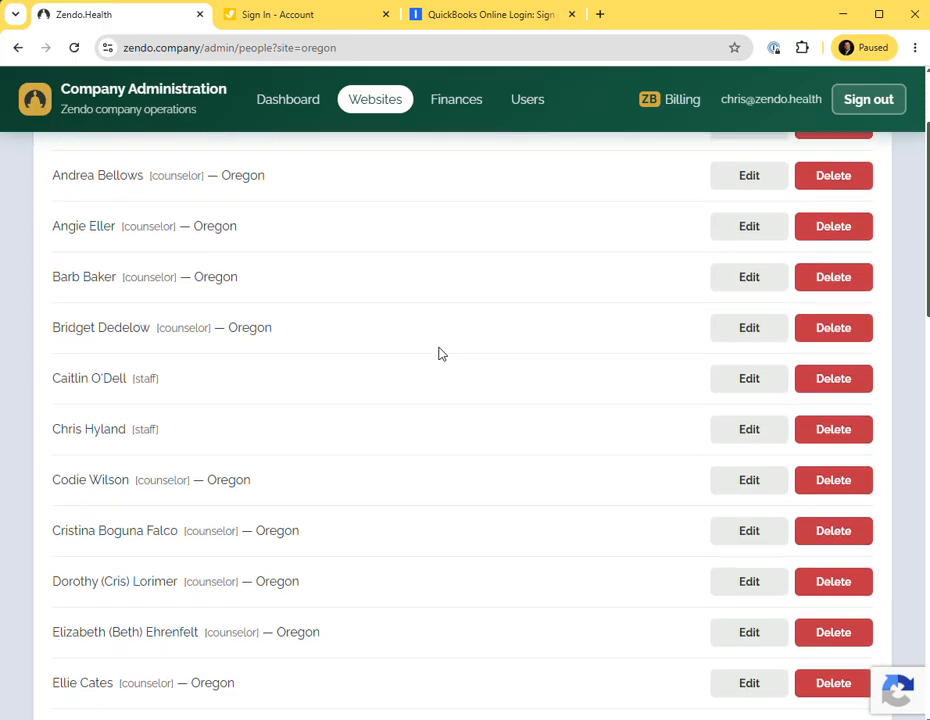
{"action": "scroll", "coordinate": [441, 353], "scroll_direction": "down", "scroll_amount": 2}
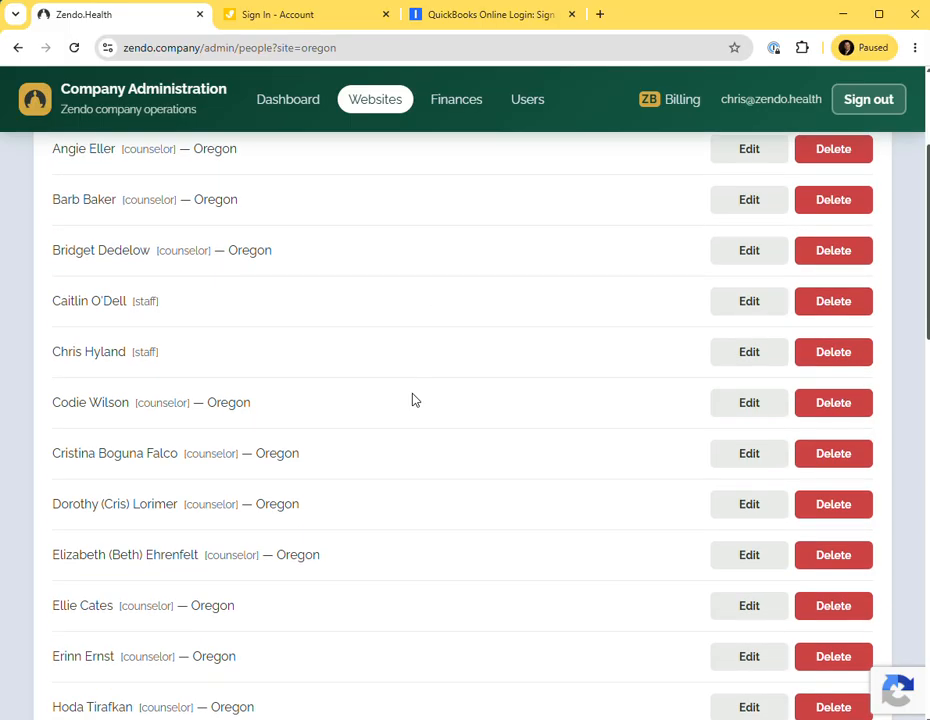
{"action": "left_click", "coordinate": [749, 402]}
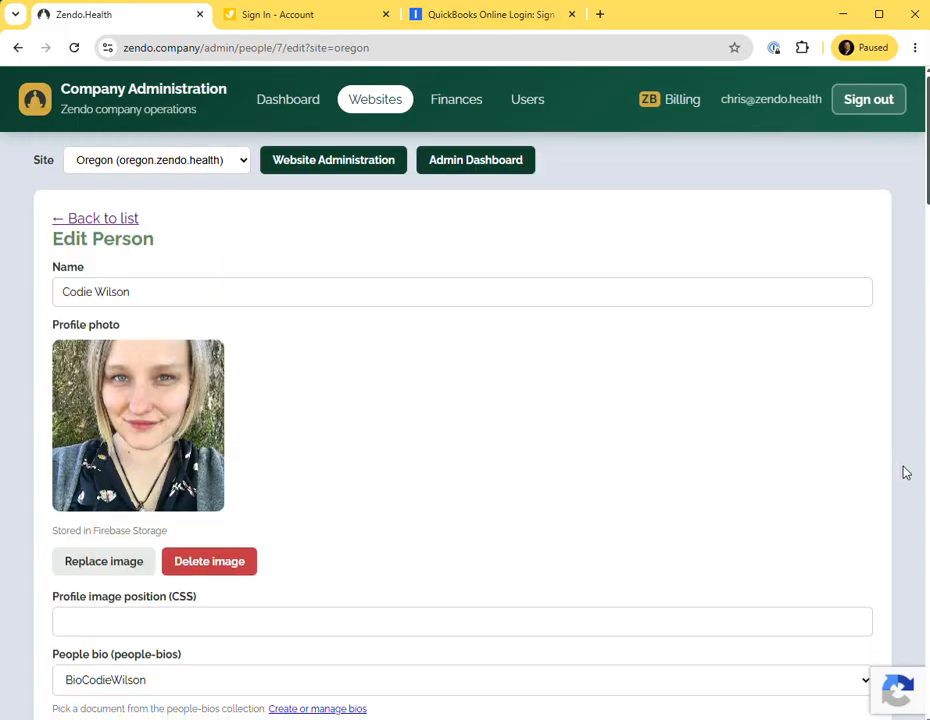
{"action": "scroll", "coordinate": [905, 472], "scroll_direction": "down", "scroll_amount": 7}
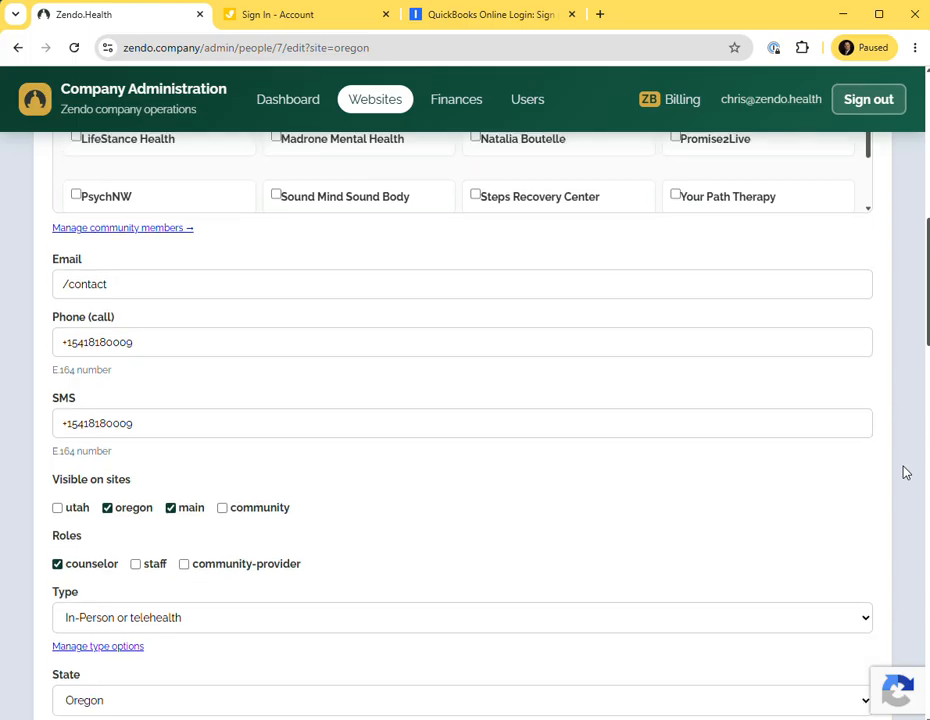
{"action": "scroll", "coordinate": [905, 472], "scroll_direction": "down", "scroll_amount": 3}
{"action": "scroll", "coordinate": [905, 472], "scroll_direction": "down", "scroll_amount": 2}
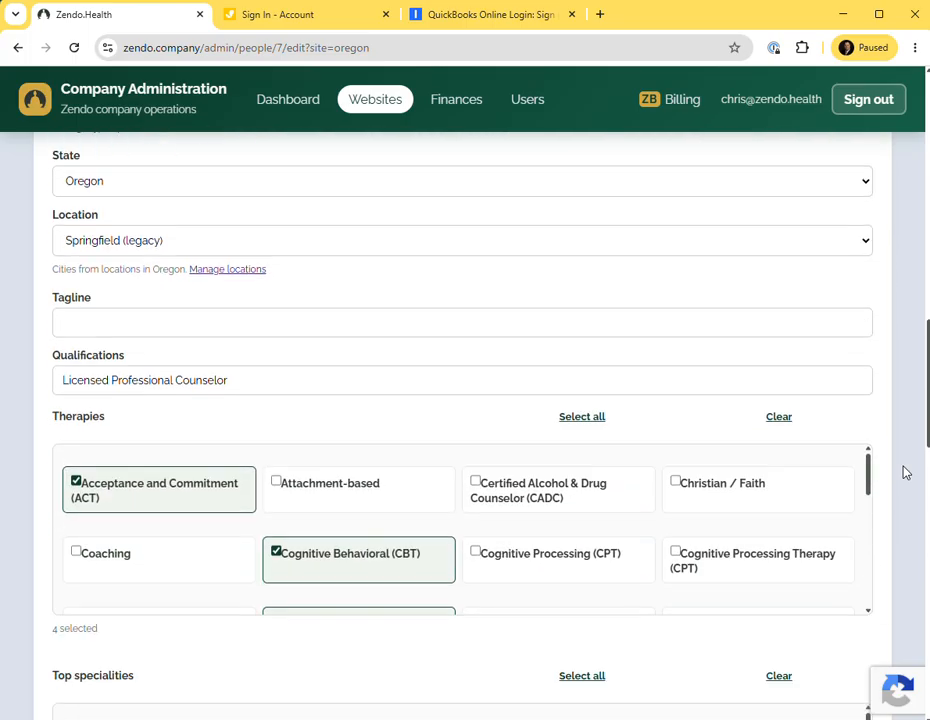
{"action": "scroll", "coordinate": [905, 472], "scroll_direction": "down", "scroll_amount": 12}
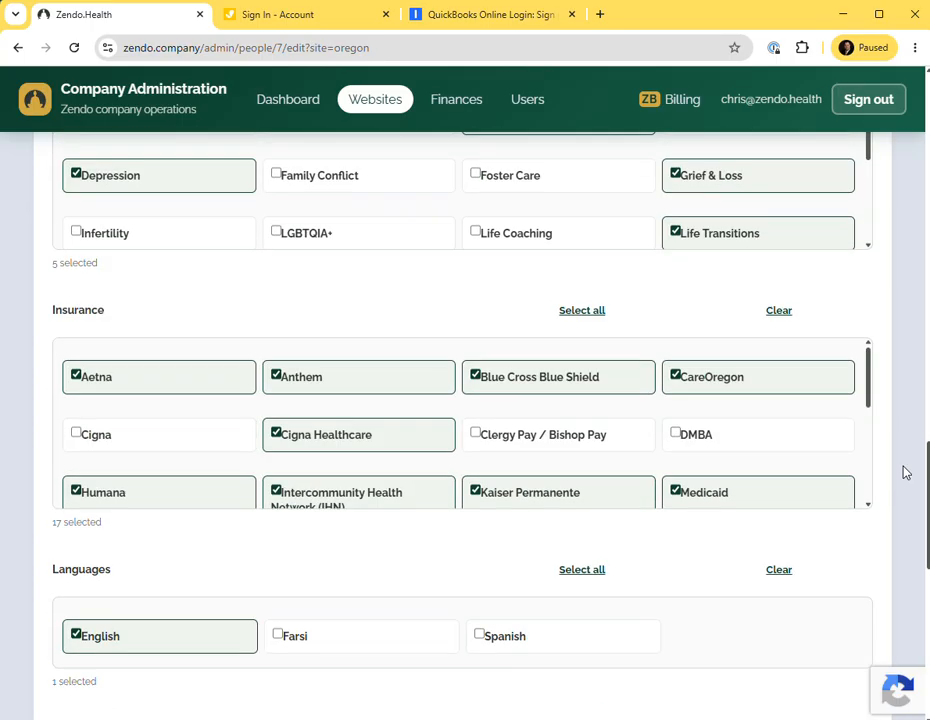
{"action": "scroll", "coordinate": [905, 472], "scroll_direction": "up", "scroll_amount": 20}
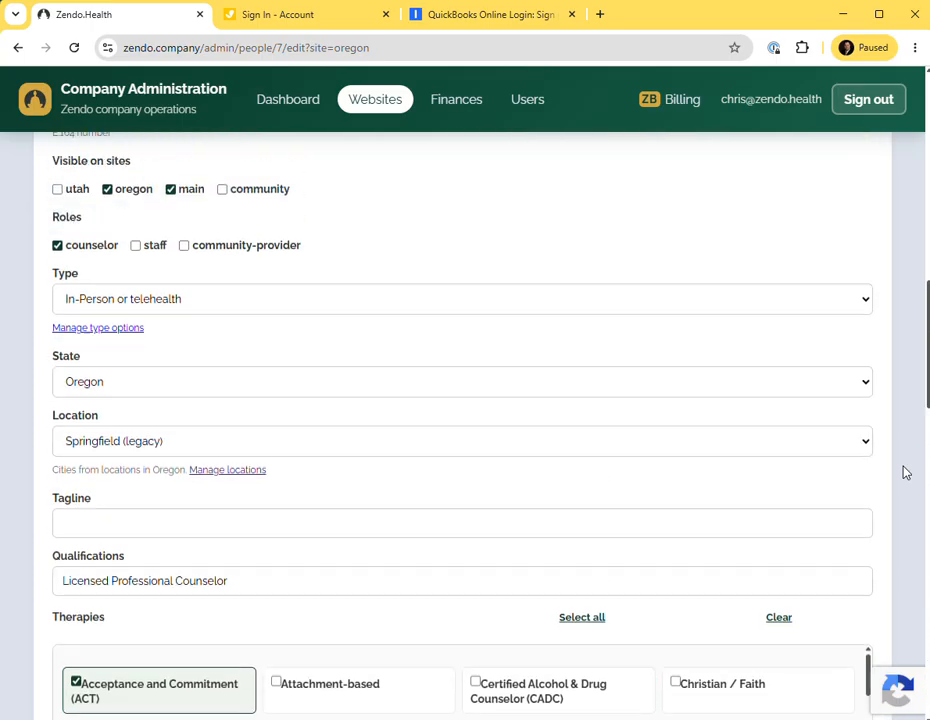
{"action": "left_click", "coordinate": [106, 222]}
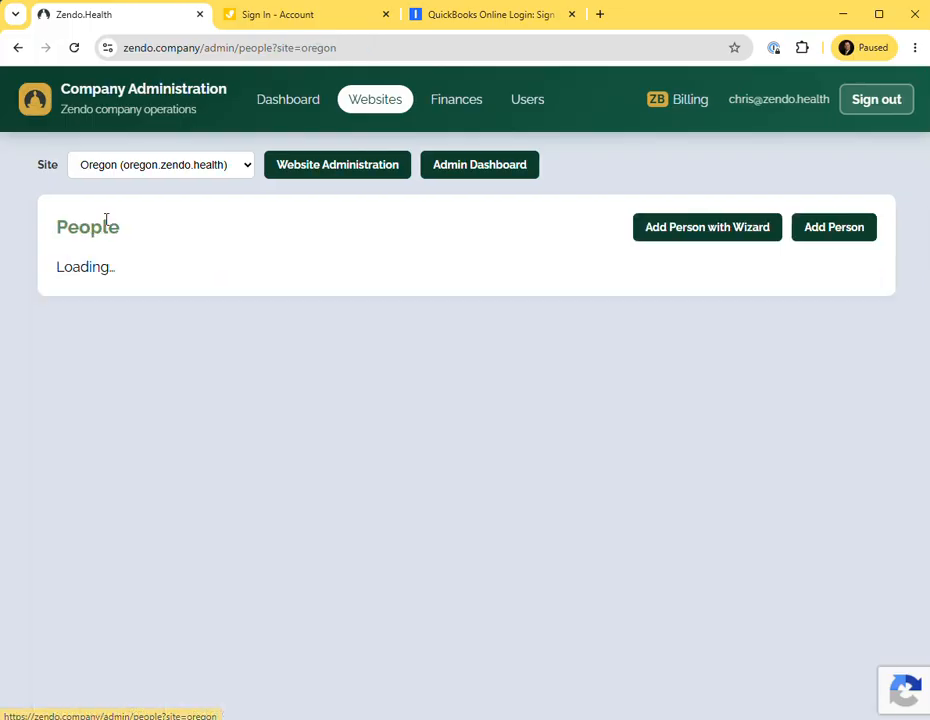
Open the last counselor's edit form and set Qualifications to Licensed Marriage & Family Therapist.
{"action": "scroll", "coordinate": [520, 376], "scroll_direction": "down", "scroll_amount": 20}
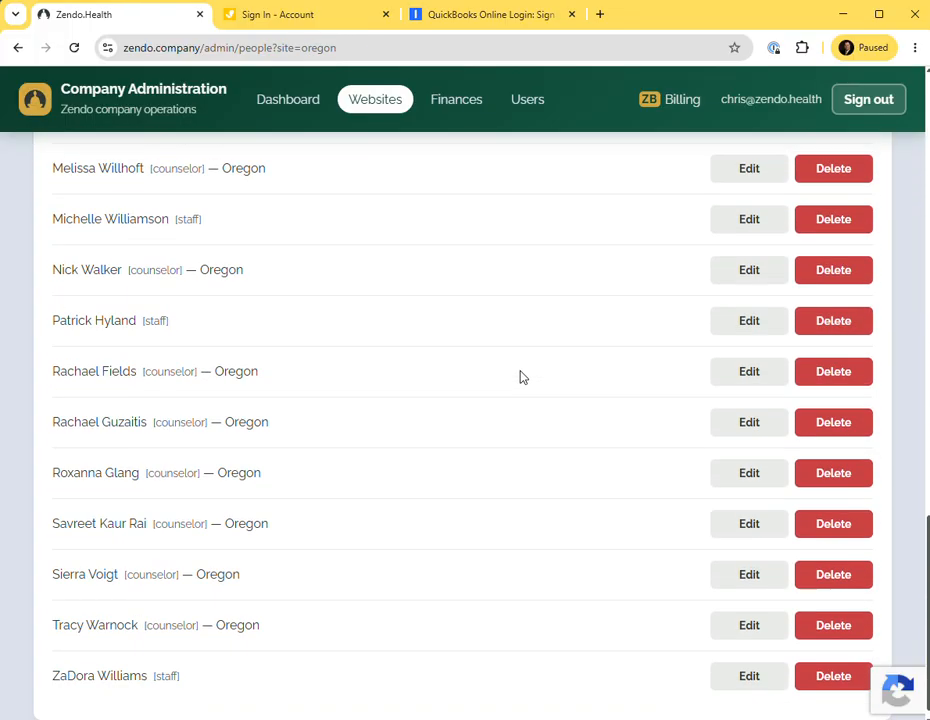
{"action": "left_click", "coordinate": [752, 628]}
{"action": "scroll", "coordinate": [304, 374], "scroll_direction": "down", "scroll_amount": 4}
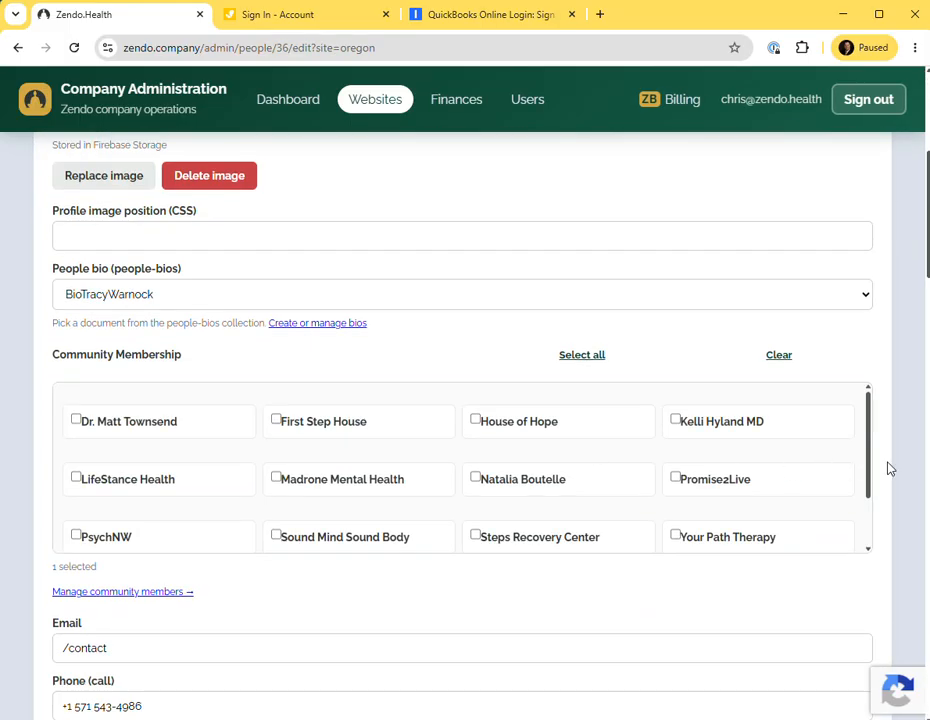
{"action": "scroll", "coordinate": [893, 469], "scroll_direction": "down", "scroll_amount": 7}
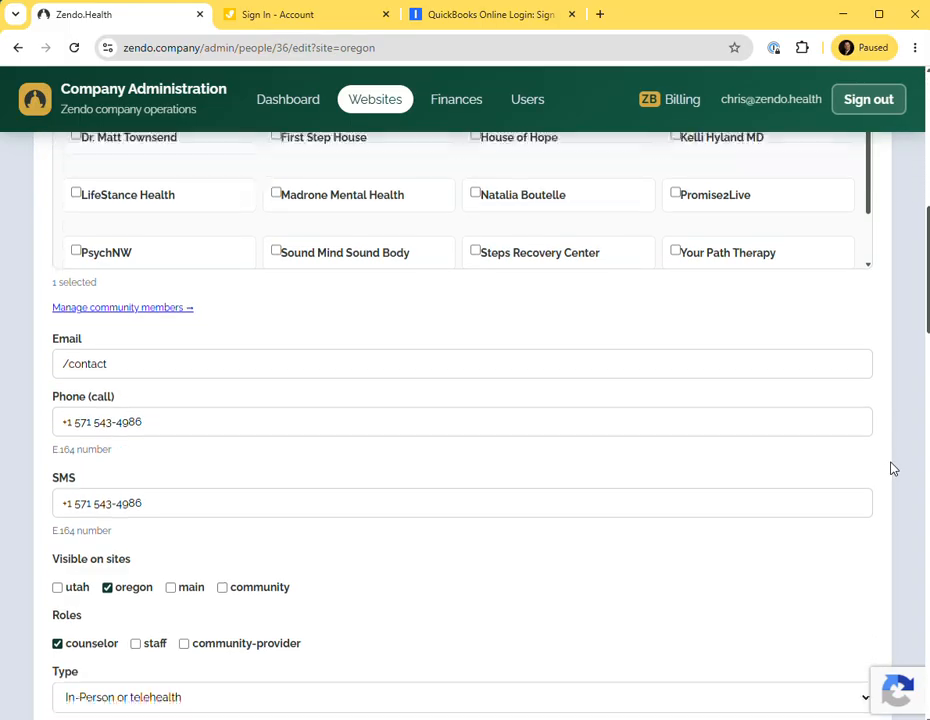
{"action": "scroll", "coordinate": [893, 469], "scroll_direction": "down", "scroll_amount": 2}
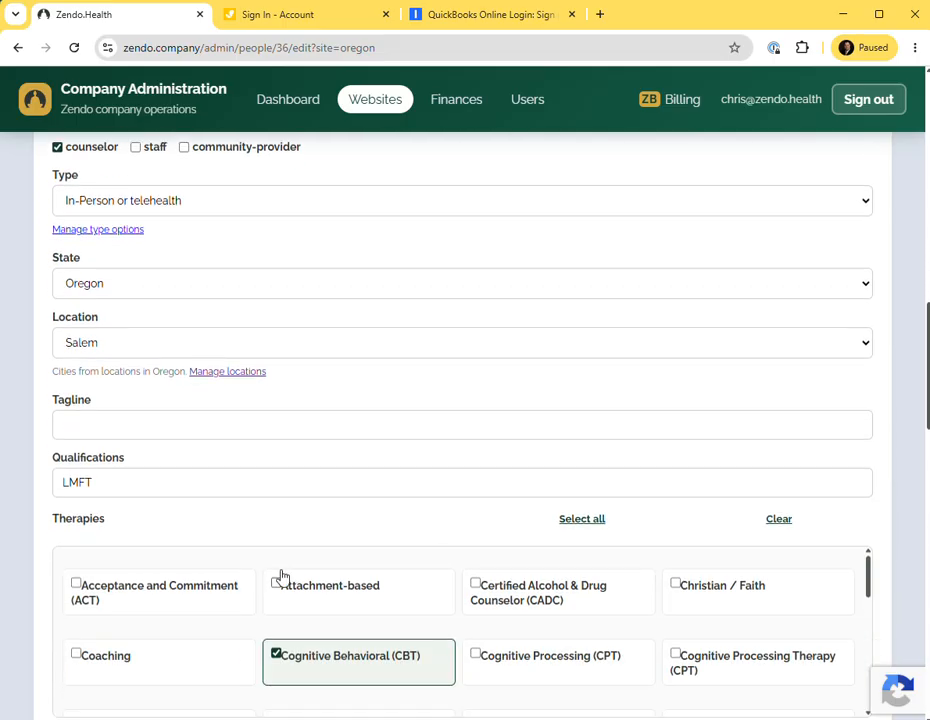
{"action": "left_click_drag", "start_coordinate": [127, 482], "coordinate": [30, 486]}
{"action": "type", "text": "Li"}
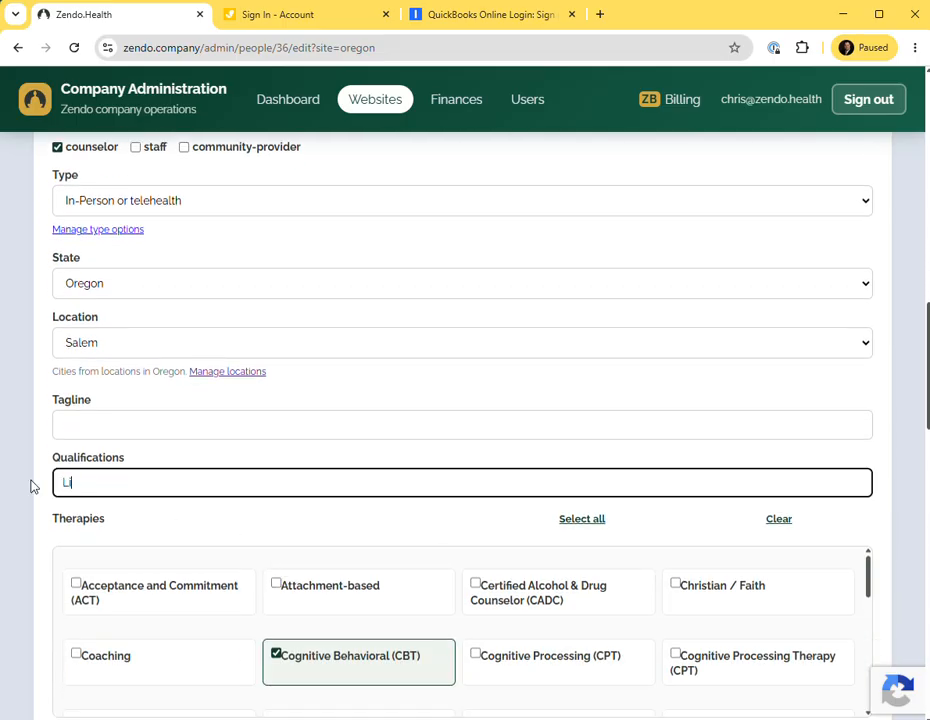
{"action": "type", "text": "censed Marriage & Family Therapist"}
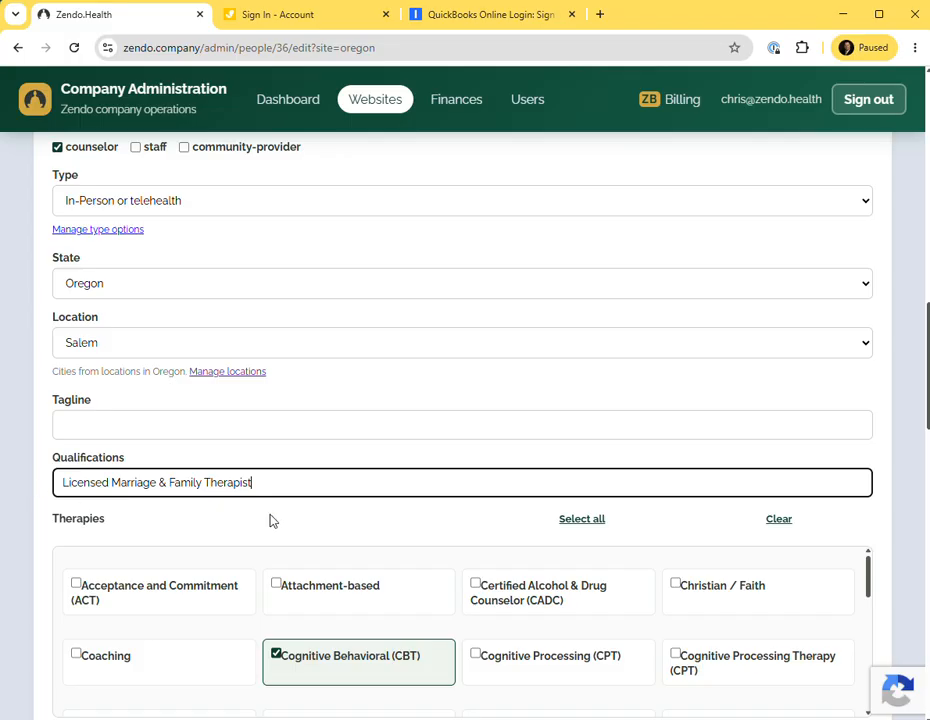
Clear the Title field and save the counselor's record.
{"action": "scroll", "coordinate": [745, 455], "scroll_direction": "down", "scroll_amount": 15}
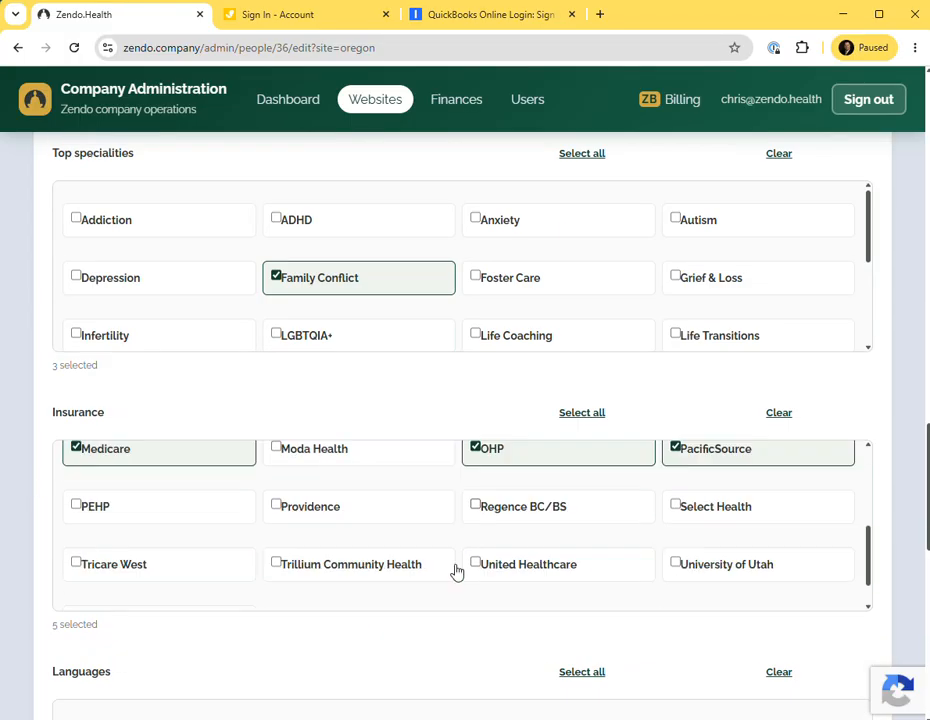
{"action": "left_click_drag", "start_coordinate": [137, 621], "coordinate": [25, 633]}
{"action": "key", "text": "BackSpace"}
{"action": "left_click", "coordinate": [76, 673]}
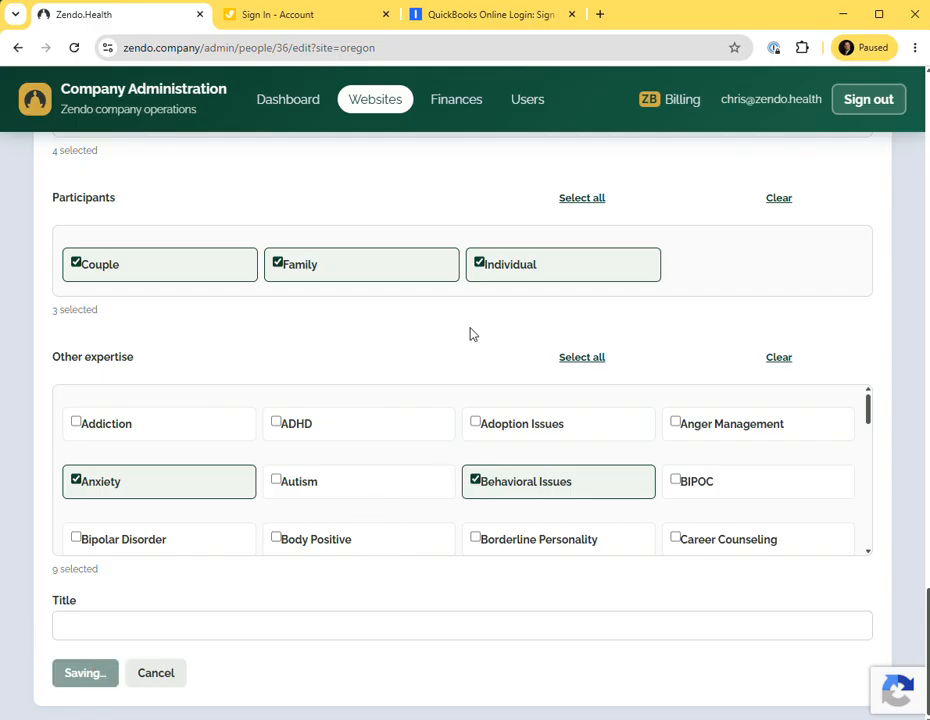
{"action": "scroll", "coordinate": [475, 318], "scroll_direction": "up", "scroll_amount": 3}
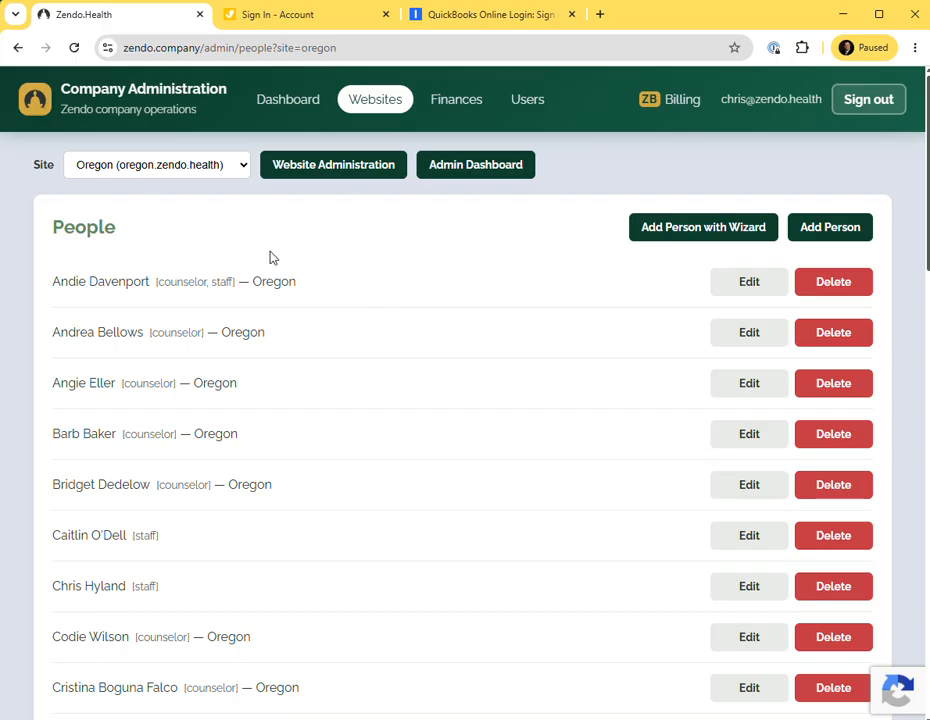
Open the public oregon.zendo.health site and go to its Counselors page.
{"action": "left_click", "coordinate": [390, 48]}
{"action": "type", "text": "o"}
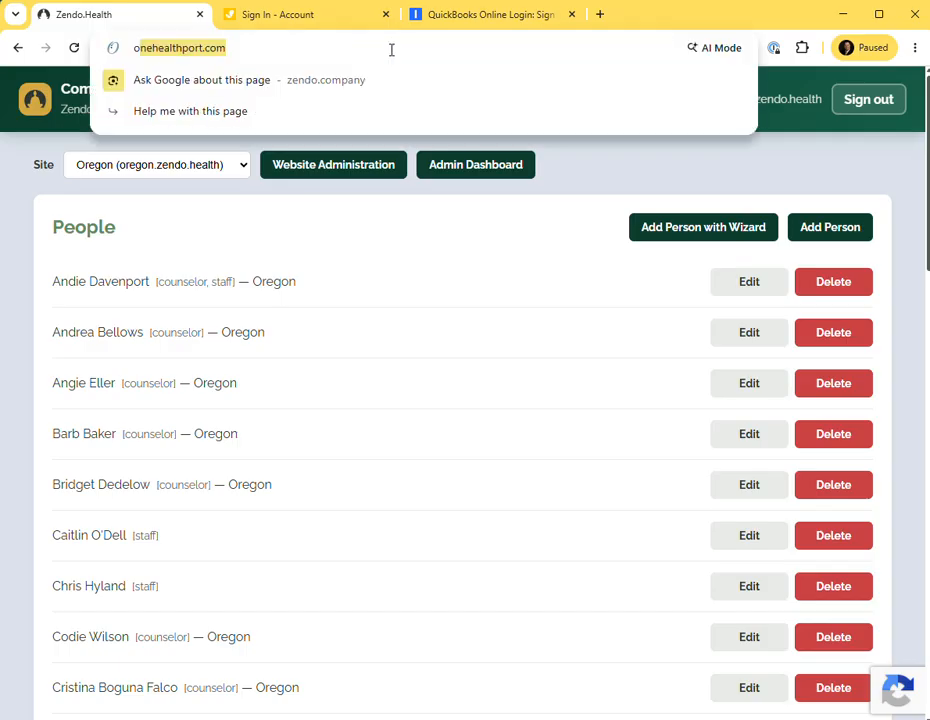
{"action": "type", "text": "r"}
{"action": "key", "text": "Return"}
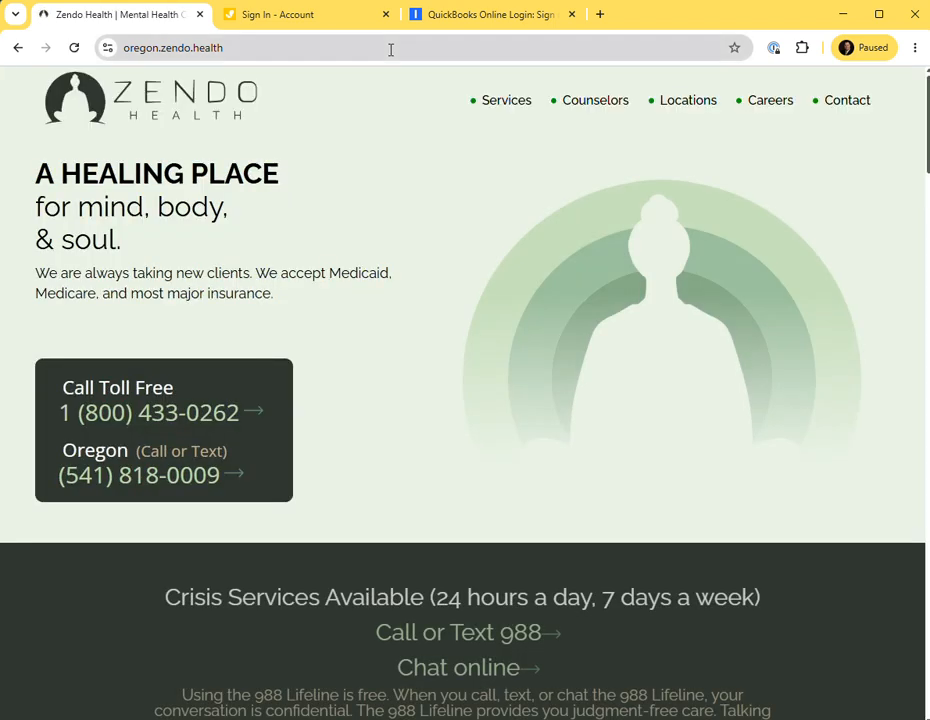
{"action": "left_click", "coordinate": [600, 108]}
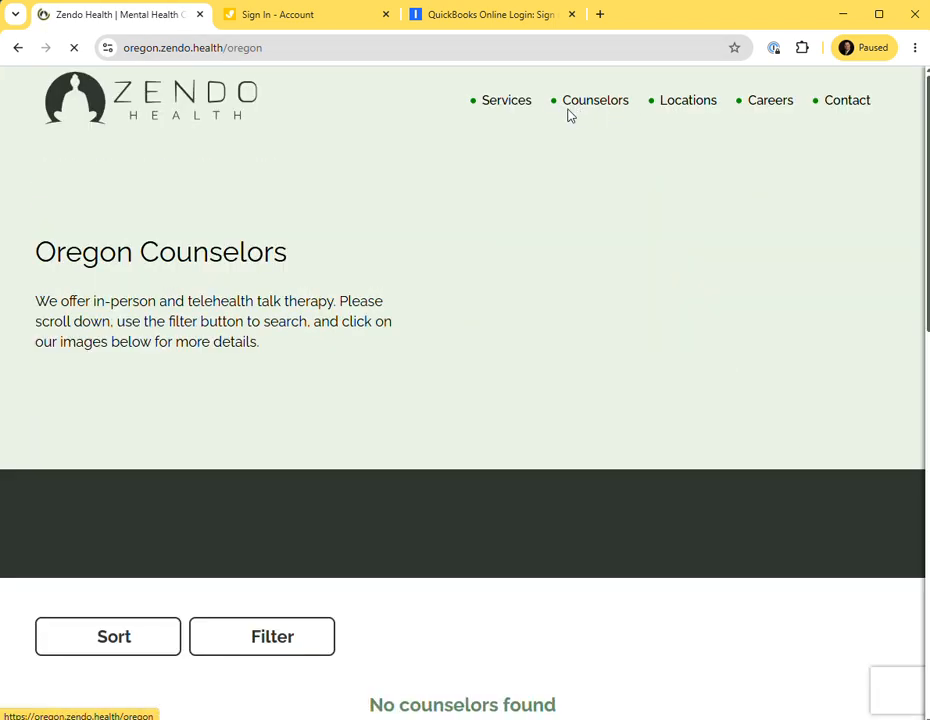
Scroll the Oregon counselor listing, open the updated counselor's profile, and follow its Email scheduling link.
{"action": "scroll", "coordinate": [391, 225], "scroll_direction": "down", "scroll_amount": 5}
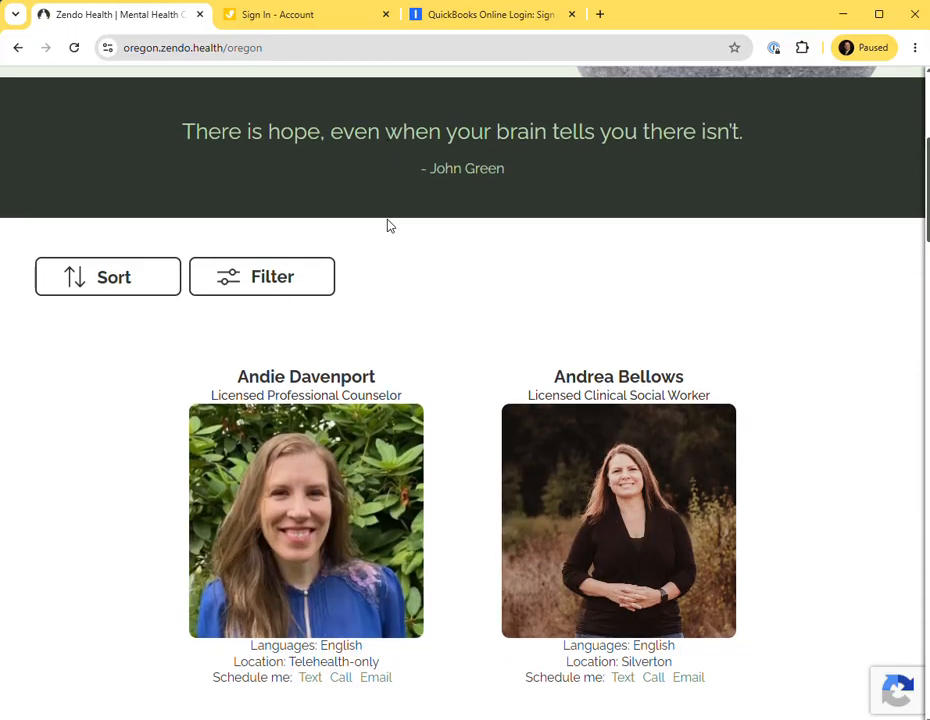
{"action": "scroll", "coordinate": [389, 224], "scroll_direction": "down", "scroll_amount": 20}
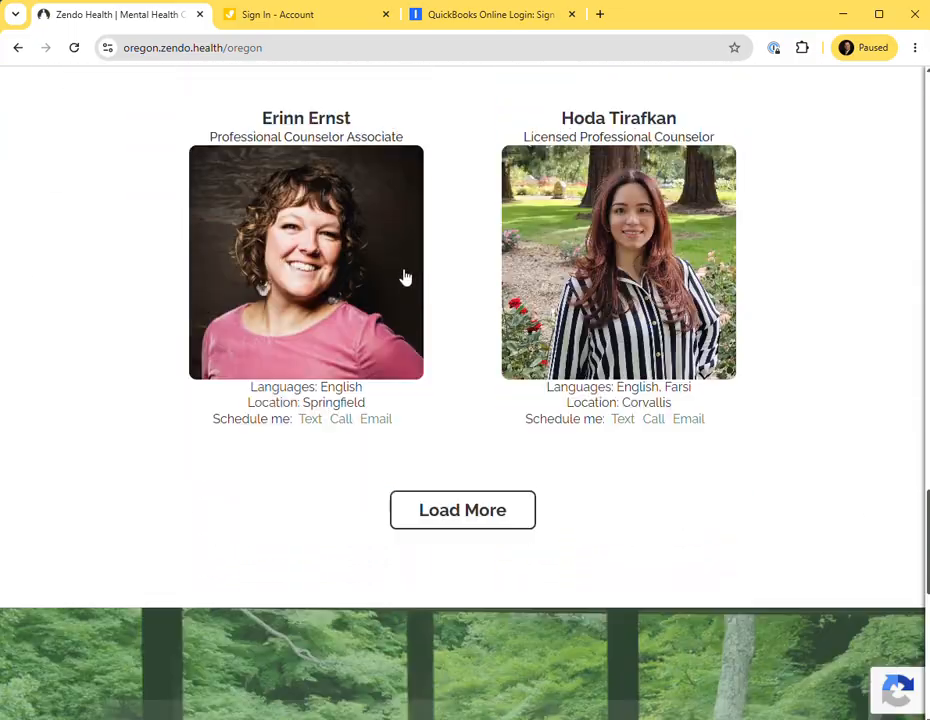
{"action": "scroll", "coordinate": [430, 250], "scroll_direction": "down", "scroll_amount": 3}
{"action": "left_click", "coordinate": [490, 237]}
{"action": "scroll", "coordinate": [473, 262], "scroll_direction": "down", "scroll_amount": 12}
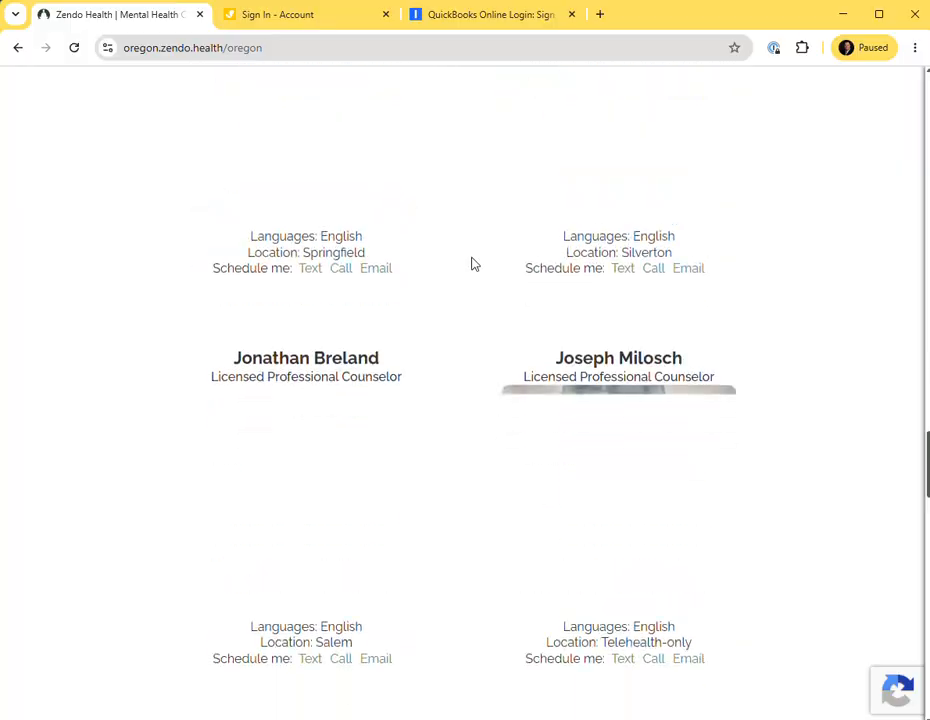
{"action": "scroll", "coordinate": [474, 264], "scroll_direction": "down", "scroll_amount": 6}
{"action": "left_click", "coordinate": [470, 398]}
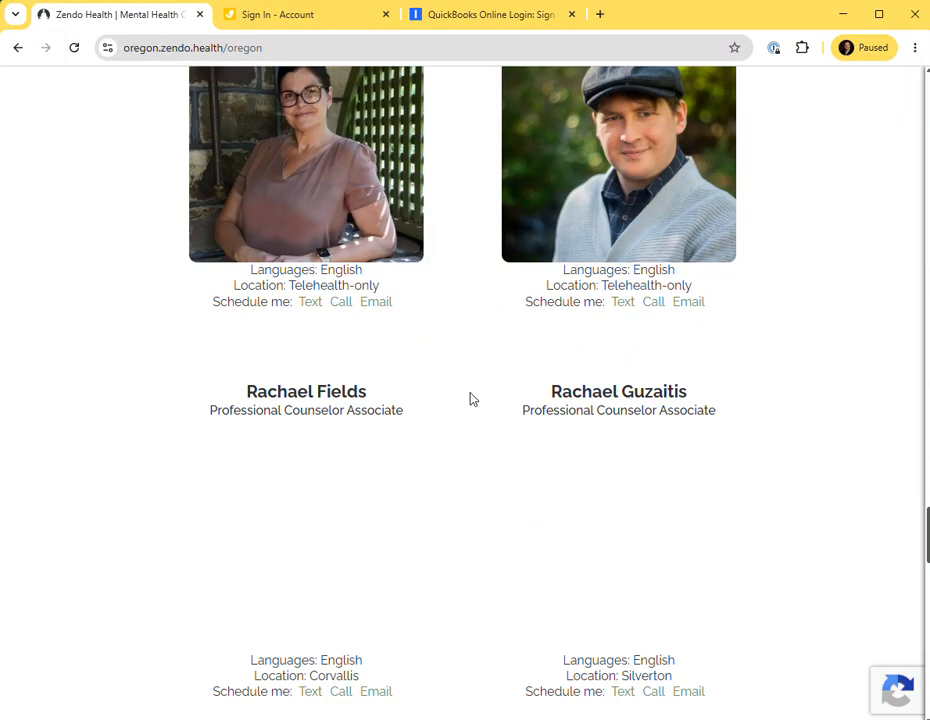
{"action": "scroll", "coordinate": [449, 405], "scroll_direction": "down", "scroll_amount": 9}
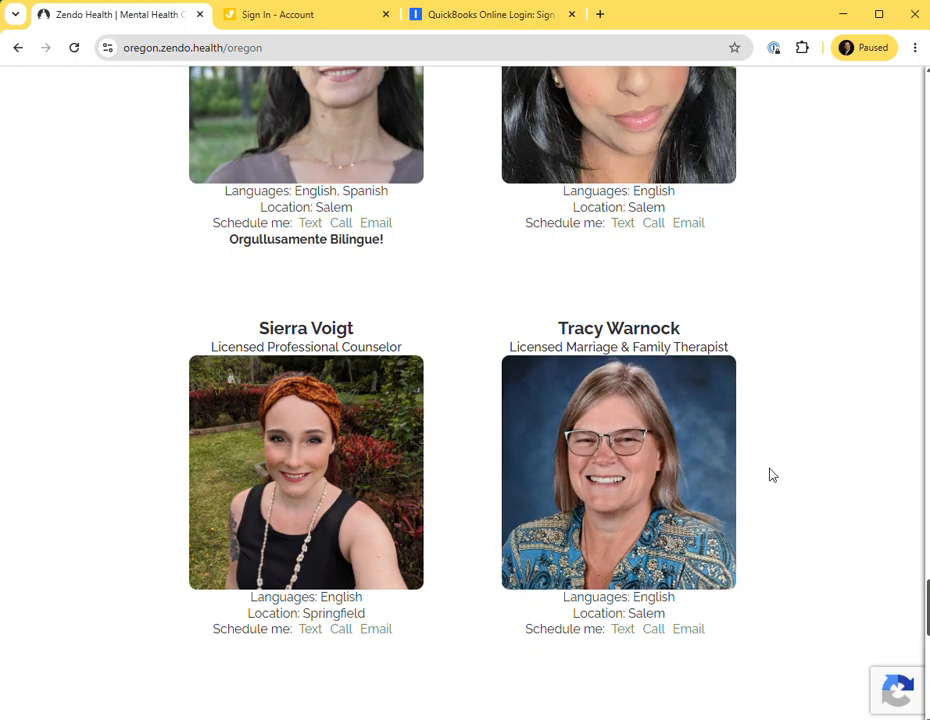
{"action": "left_click", "coordinate": [597, 477]}
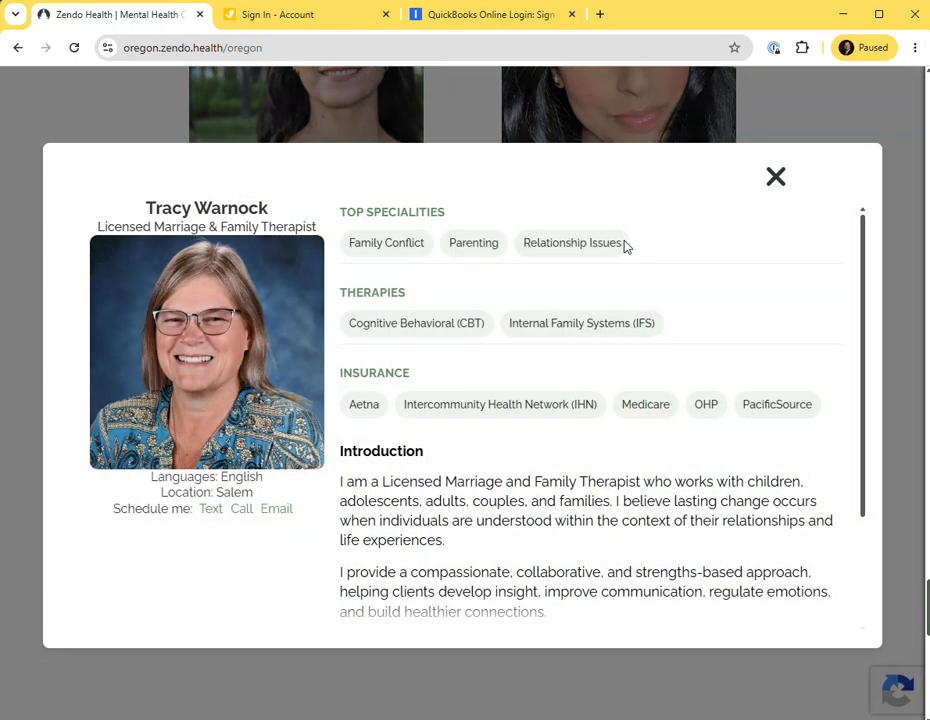
{"action": "scroll", "coordinate": [404, 500], "scroll_direction": "down", "scroll_amount": 1}
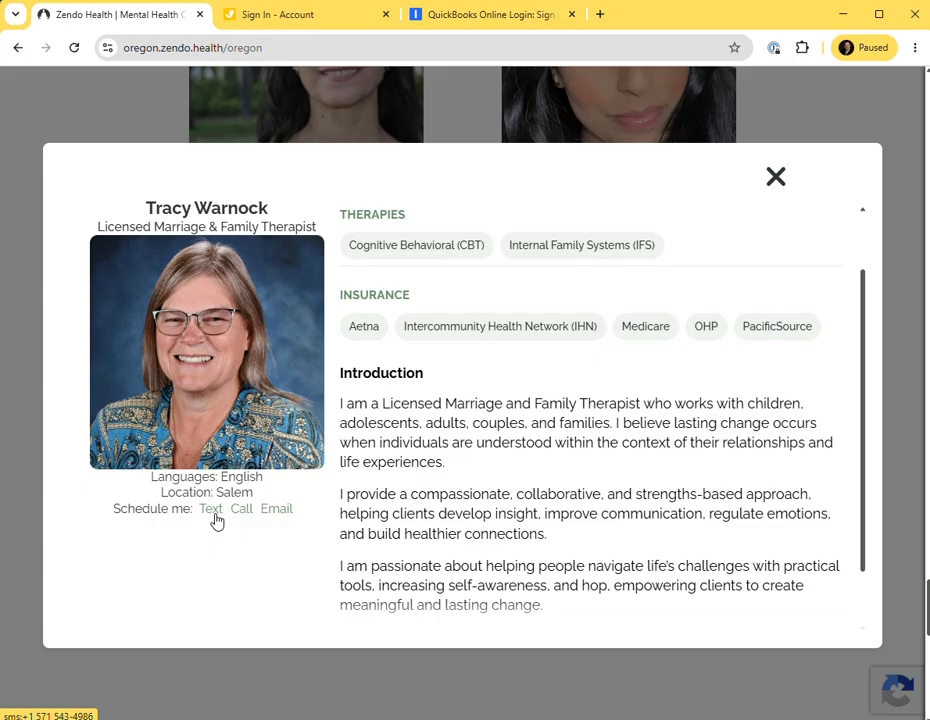
{"action": "left_click", "coordinate": [285, 510]}
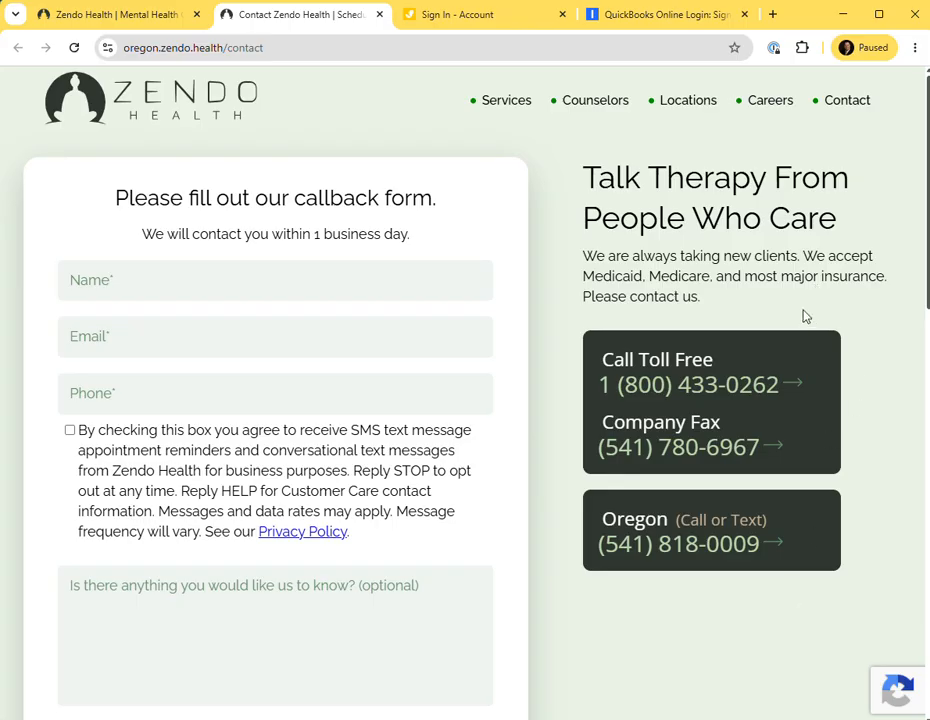
Minimize the browser, the bio document and the spreadsheet to return to the counselor's employee folder.
{"action": "left_click", "coordinate": [843, 14]}
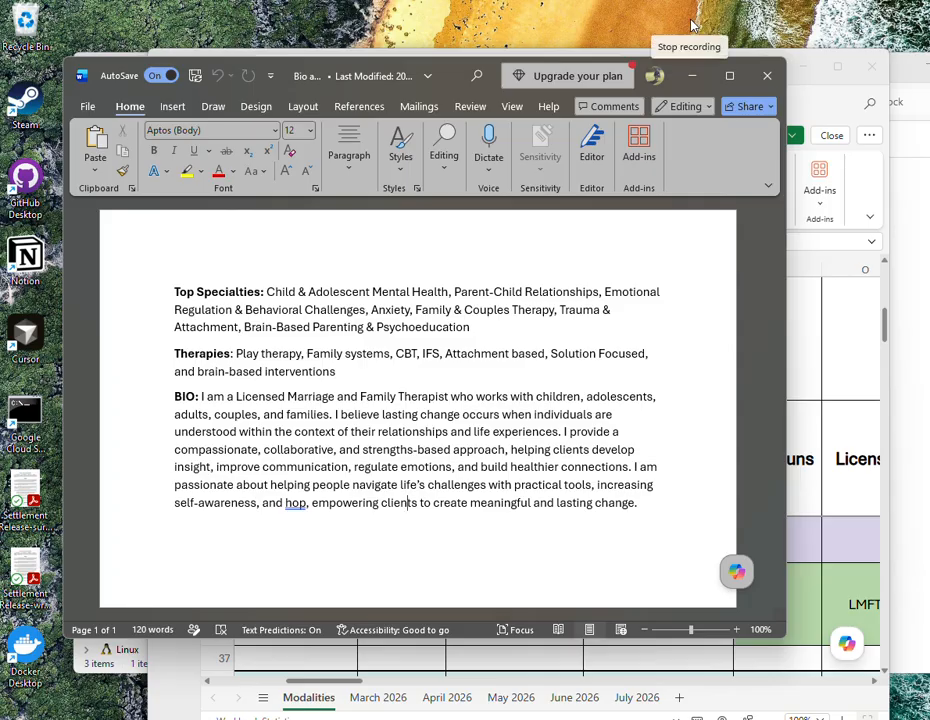
{"action": "left_click", "coordinate": [693, 76]}
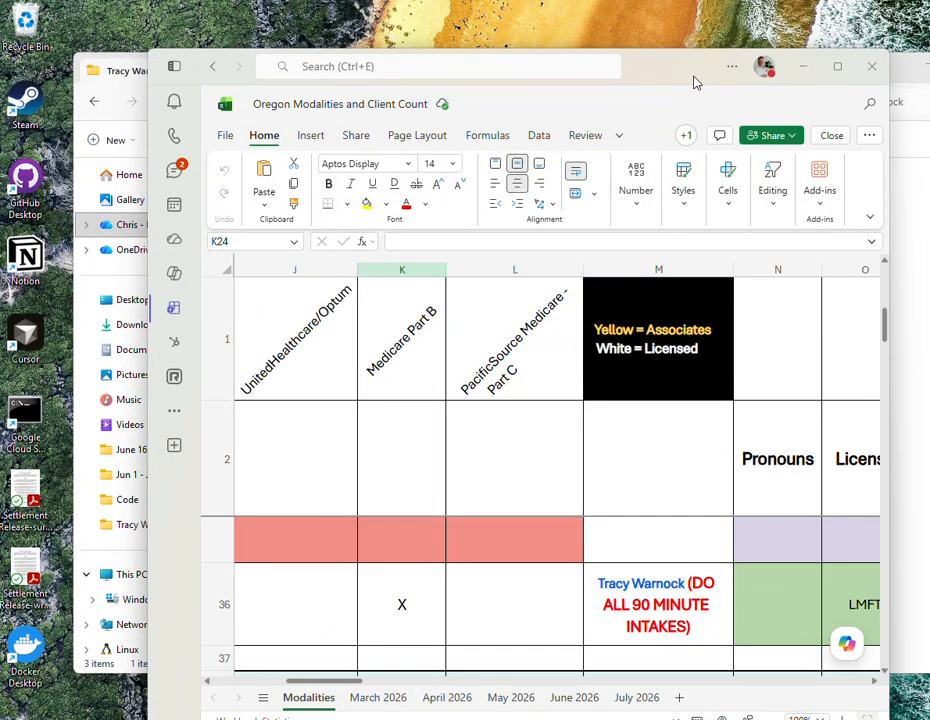
{"action": "left_click", "coordinate": [803, 67]}
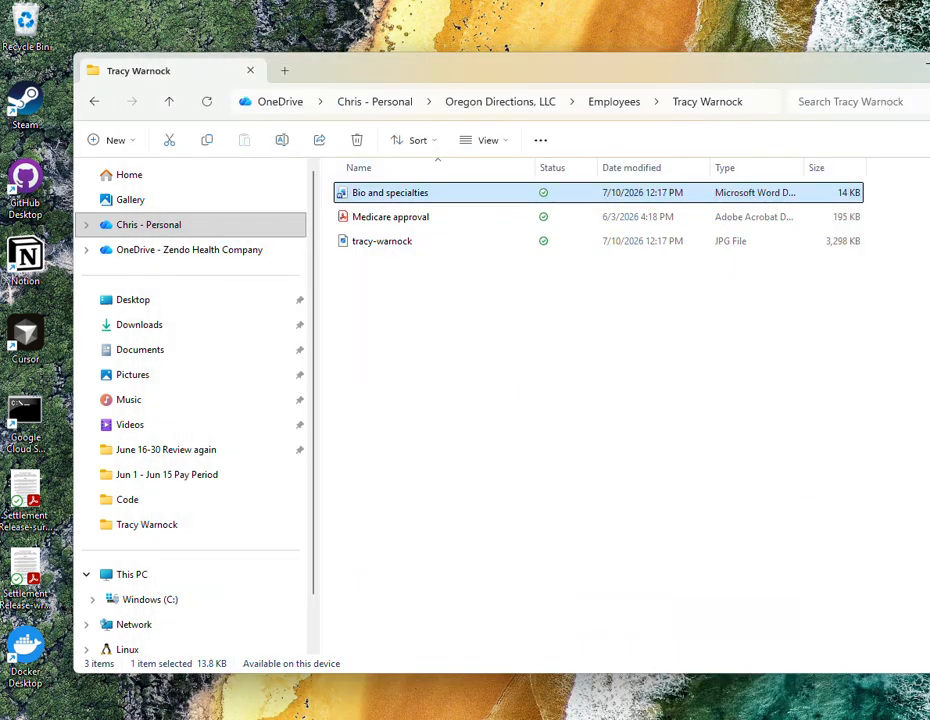